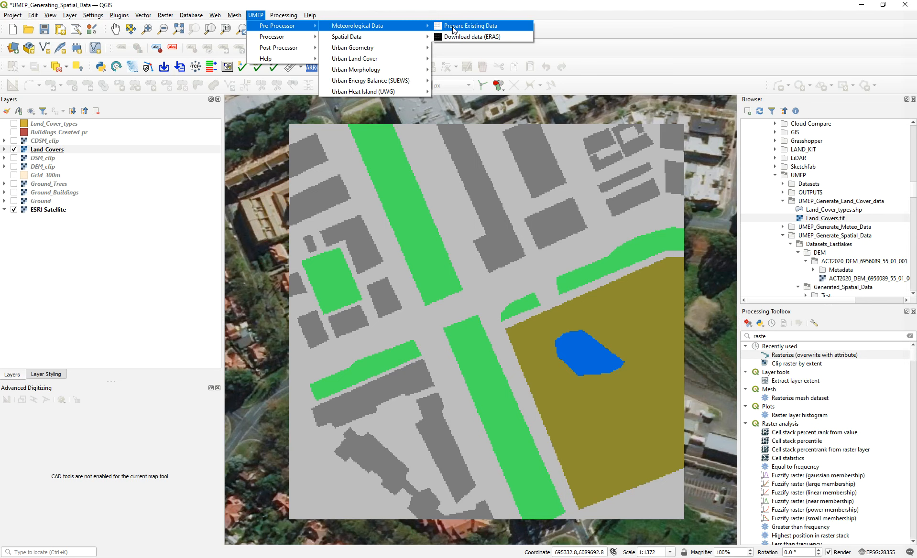
Hide the Land_Covers layer and show the DEM_clip, DSM_clip and CDSM_clip rasters on the map.
left_click(14, 150)
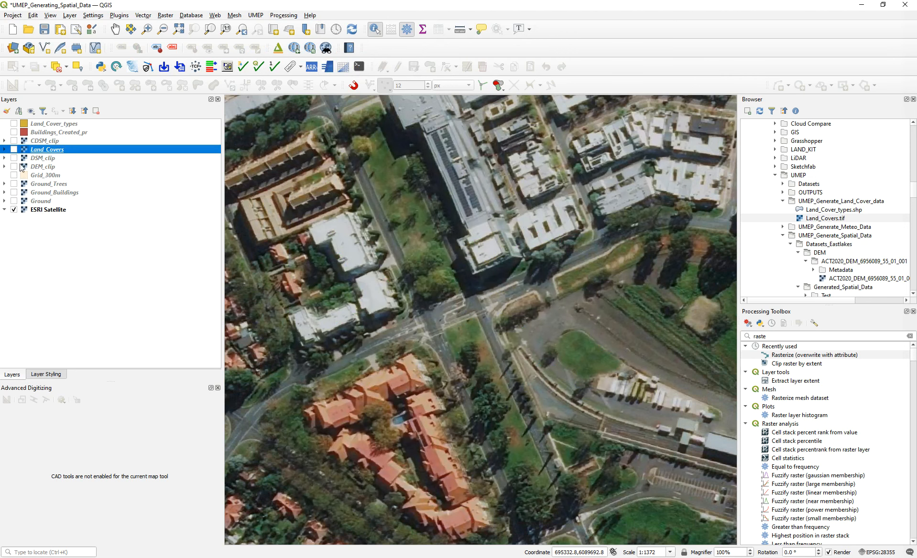
left_click(14, 167)
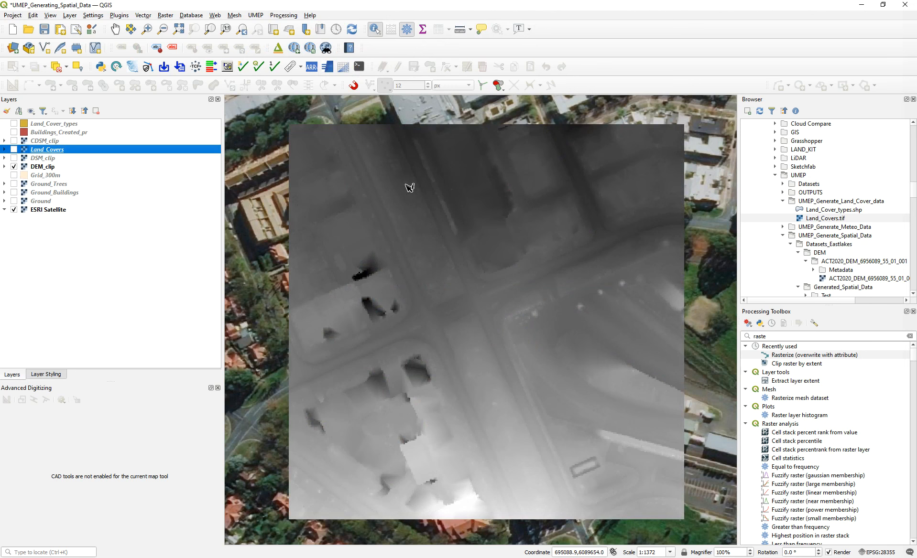
left_click(14, 158)
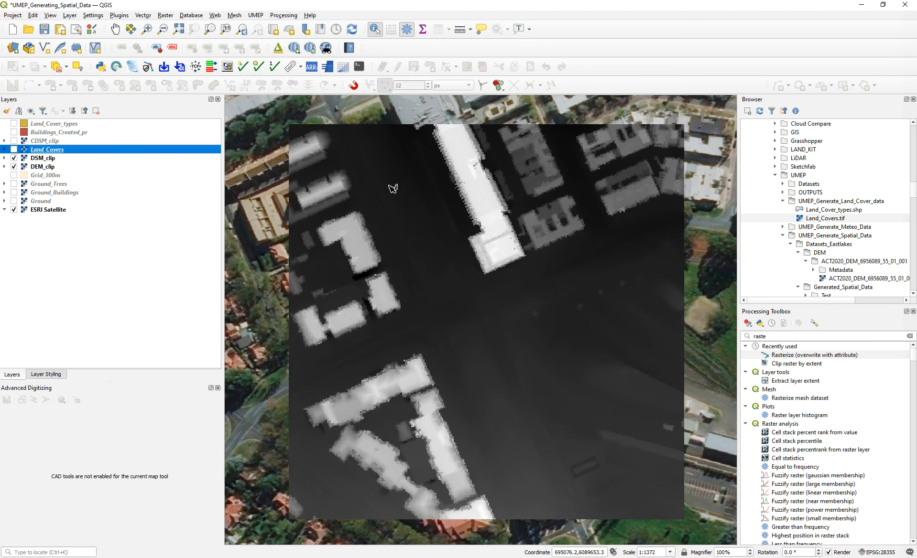
left_click(14, 141)
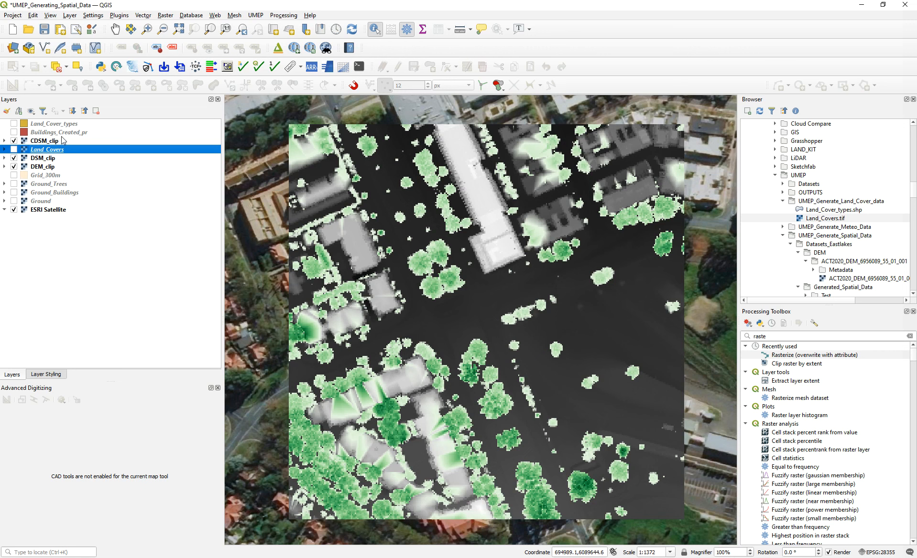
Reorder the layers so Land_Covers sits directly above CDSM_clip, and make Land_Covers visible.
left_click_drag(44, 143, 43, 139)
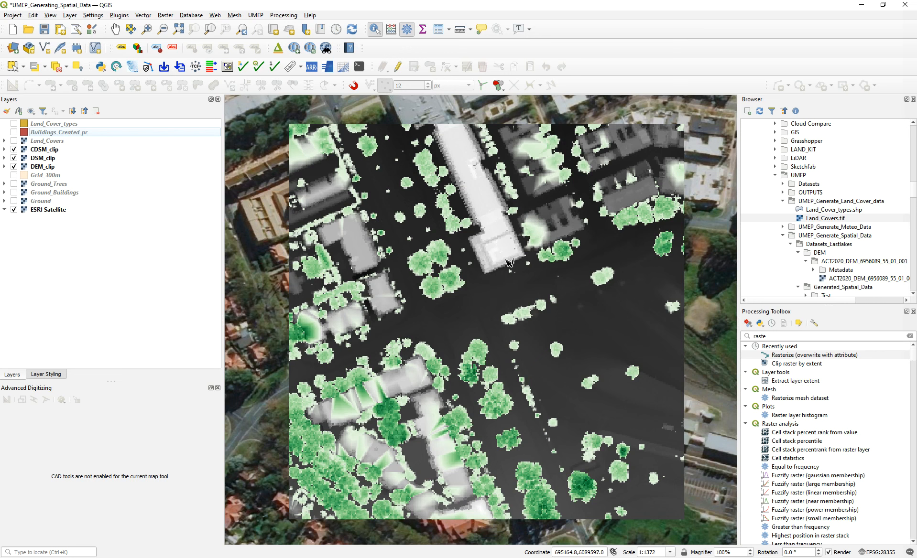
left_click(52, 150)
left_click(46, 158)
left_click(45, 166)
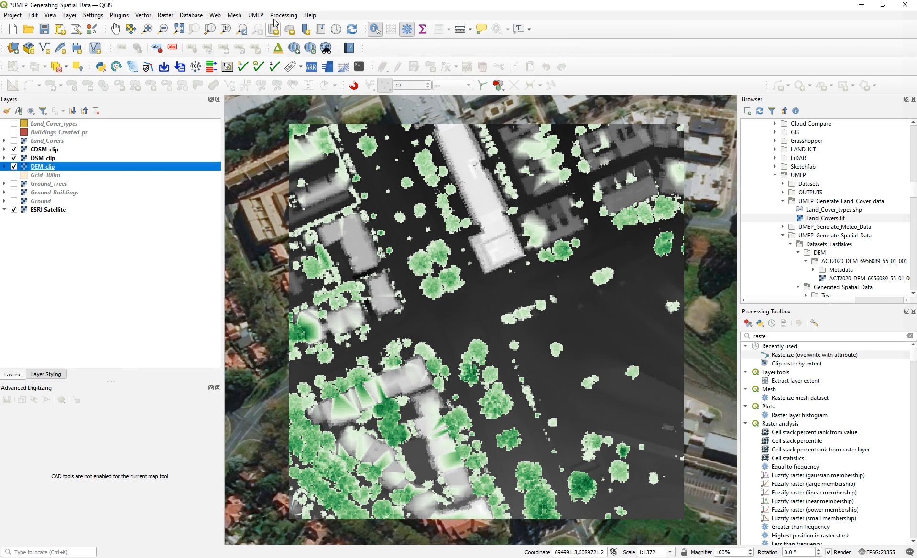
left_click(14, 141)
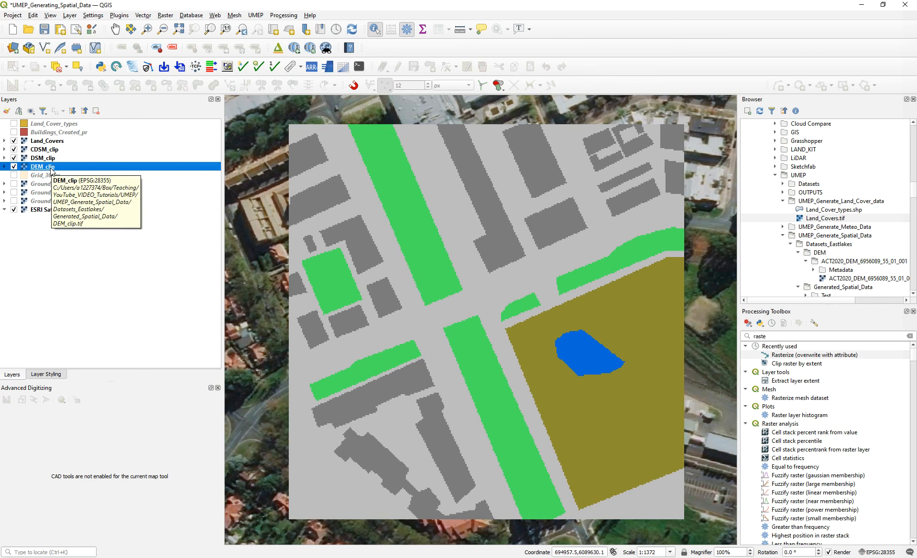
left_click(813, 356)
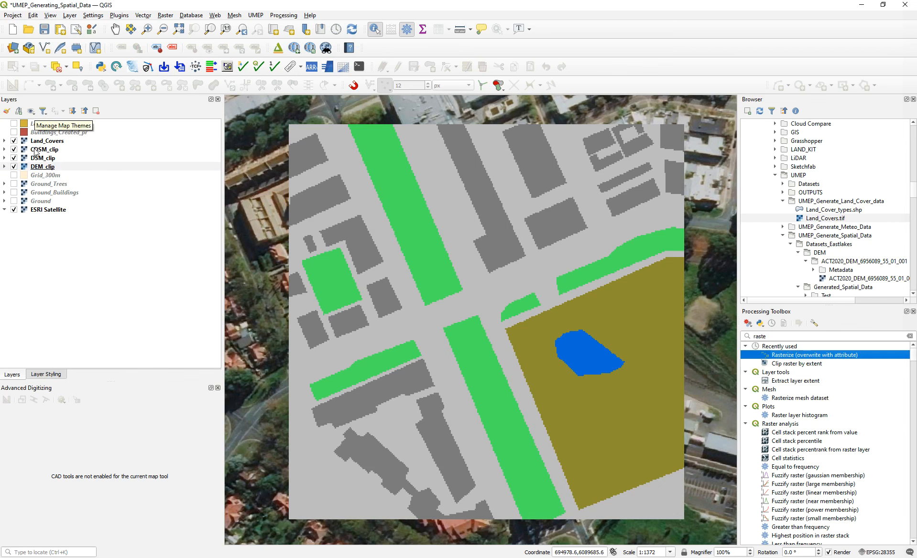
Open UMEP's Prepare Existing Data tool for meteorological data, check its file selection for loading data, and close that selection without choosing a file.
left_click(254, 16)
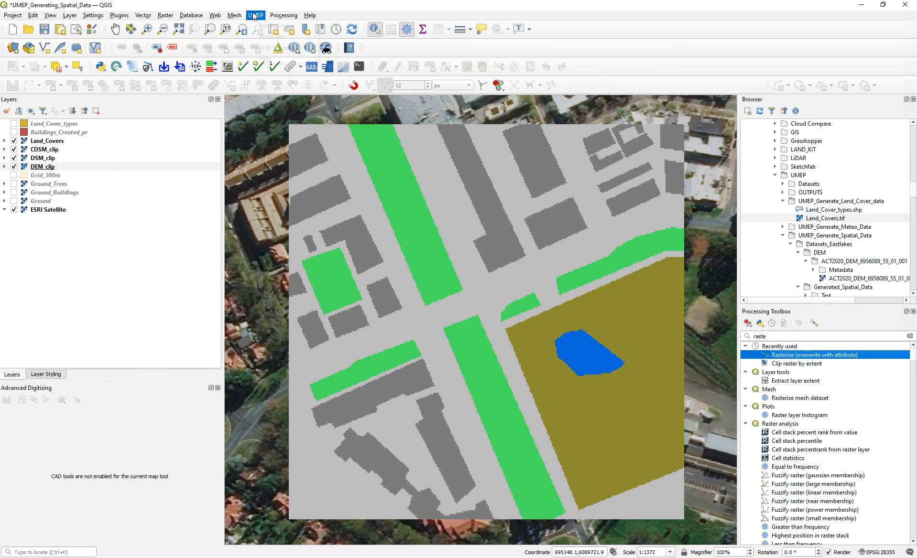
mouse_move(266, 27)
mouse_move(374, 29)
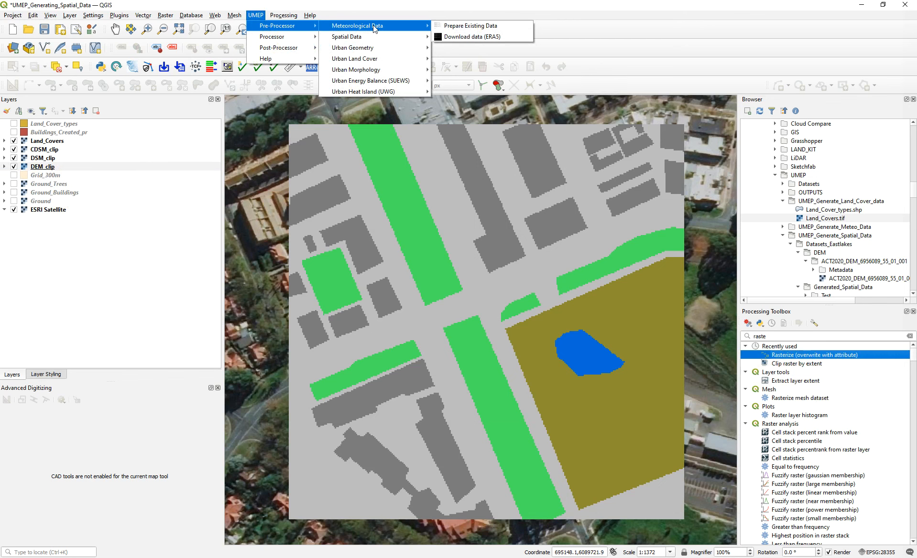
left_click(459, 27)
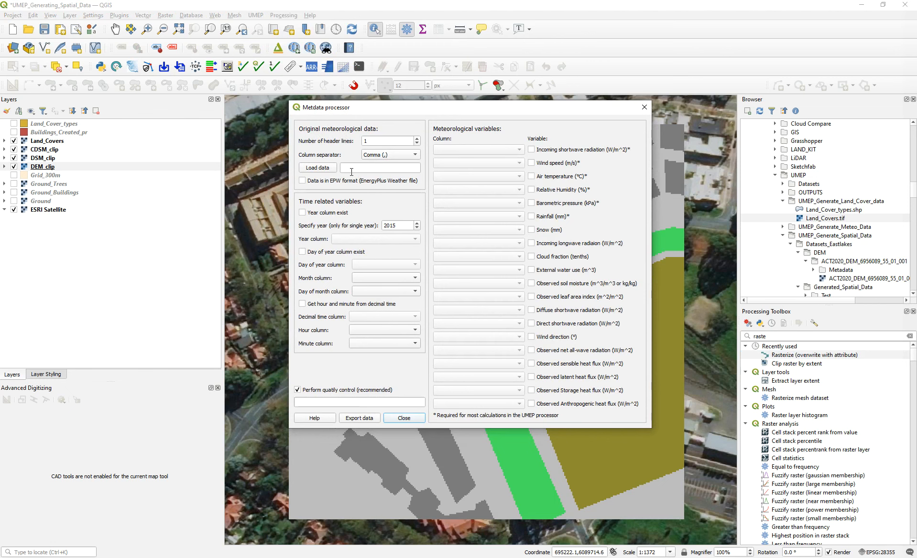
left_click(328, 172)
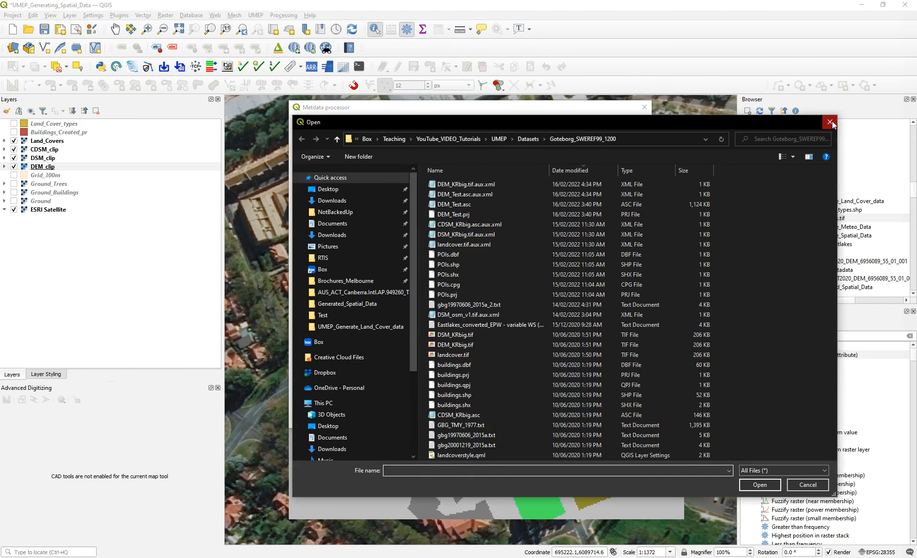
left_click(830, 122)
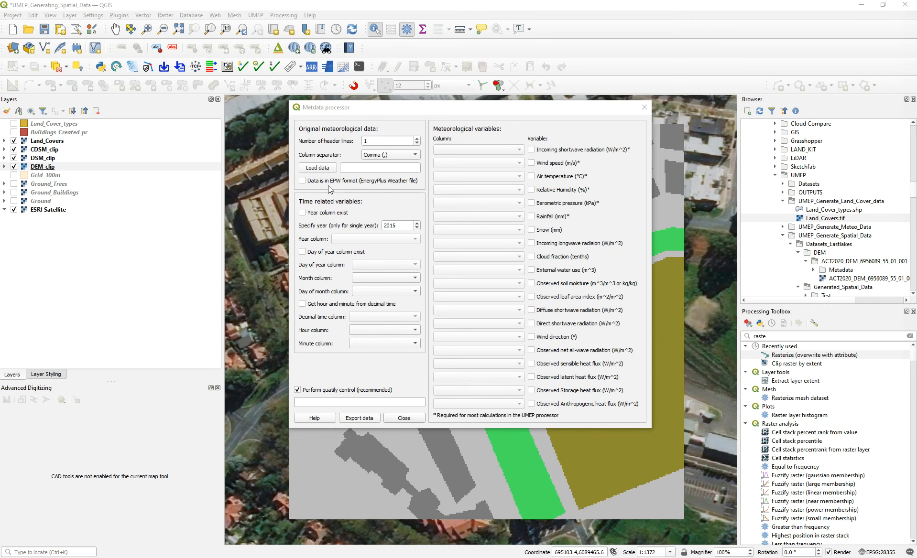
Switch to the ladybug.tools/epwmap page in the web browser and examine the worldwide coverage of weather stations.
left_click(524, 0)
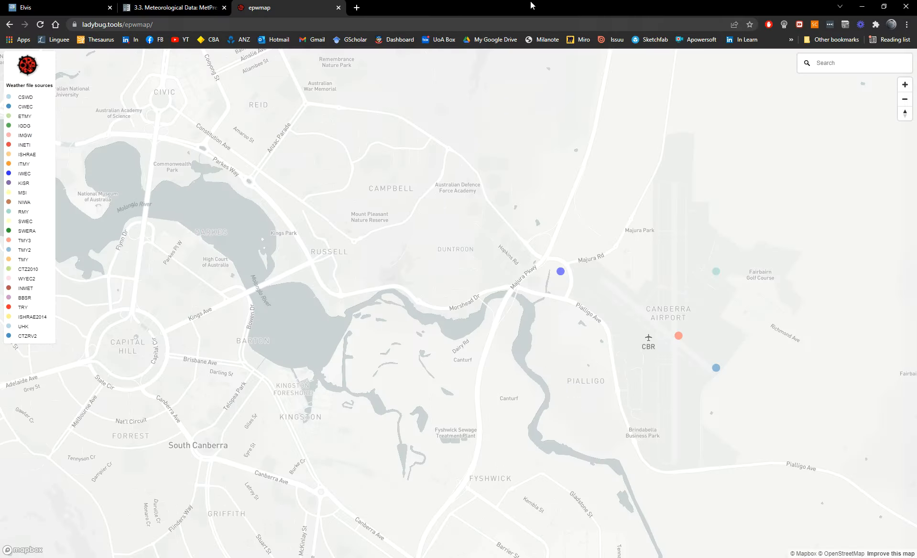
left_click(170, 23)
scroll(389, 223, "down", 6)
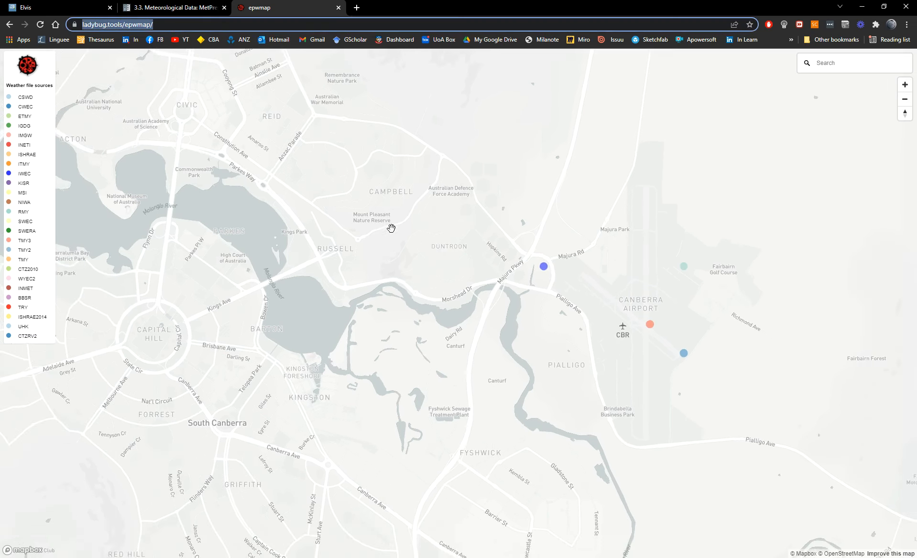
scroll(435, 244, "down", 8)
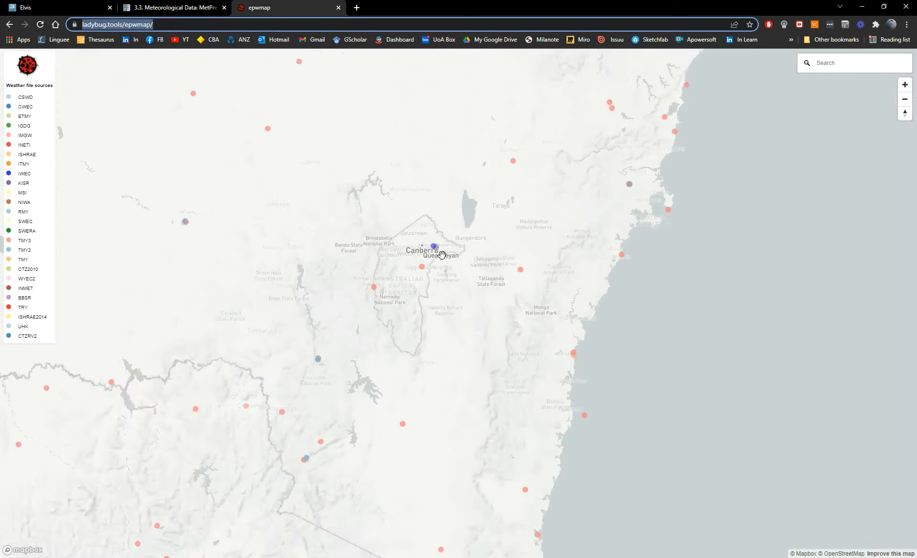
scroll(442, 257, "down", 8)
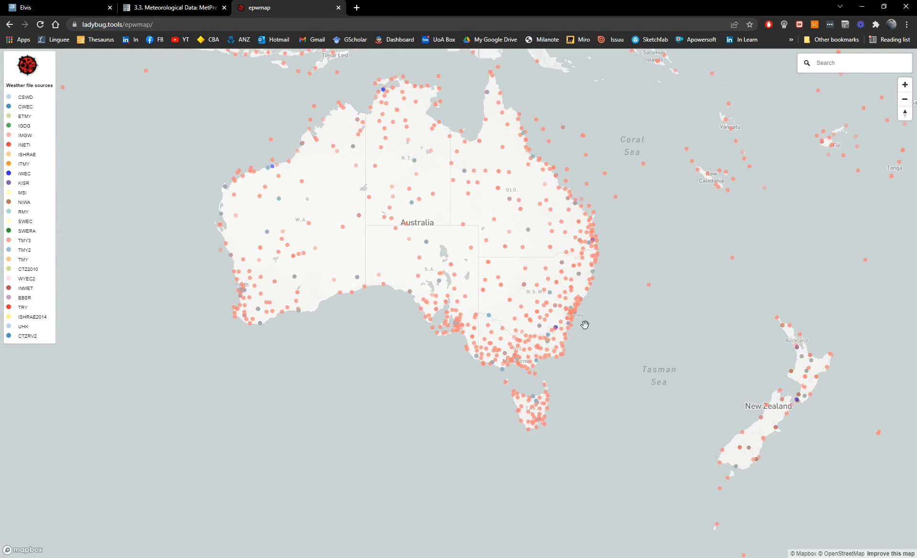
scroll(583, 321, "down", 8)
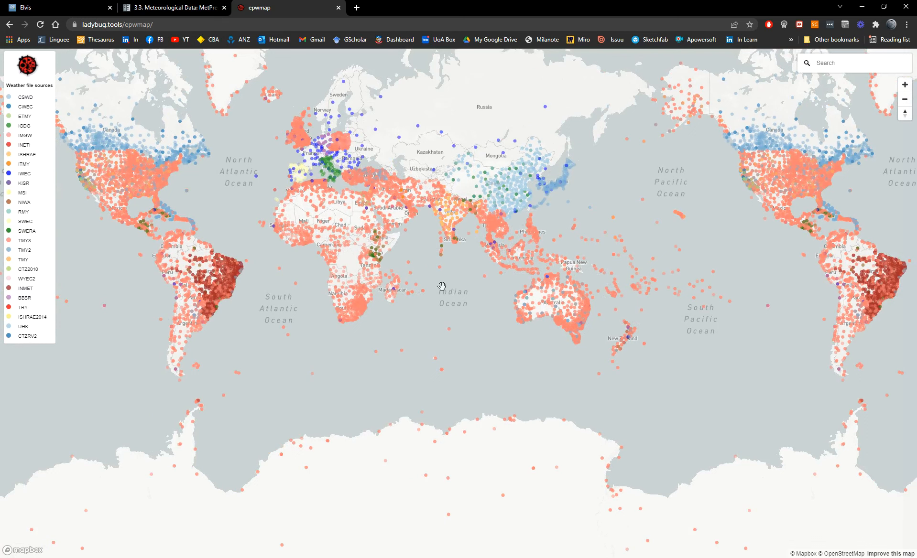
left_click_drag(521, 357, 505, 377)
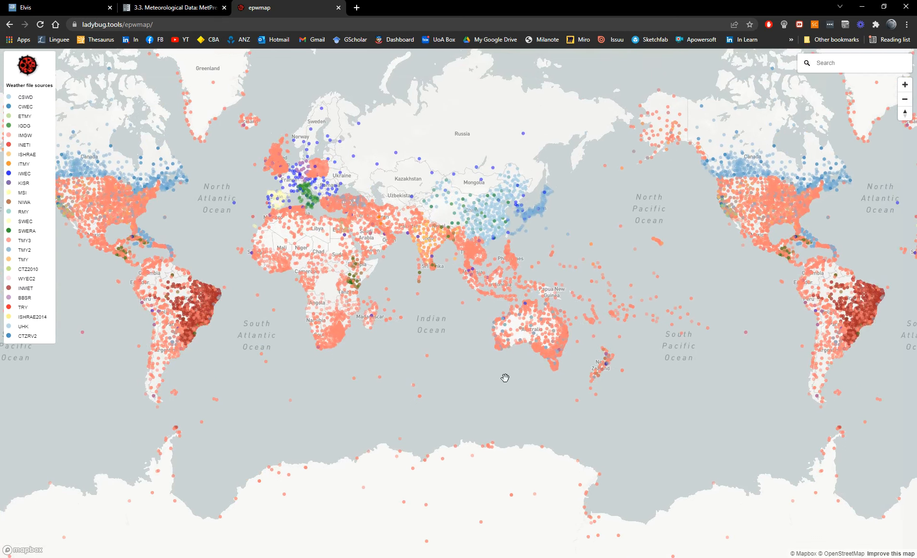
Locate the weather stations around Canberra Airport on the epwmap.
scroll(554, 351, "up", 5)
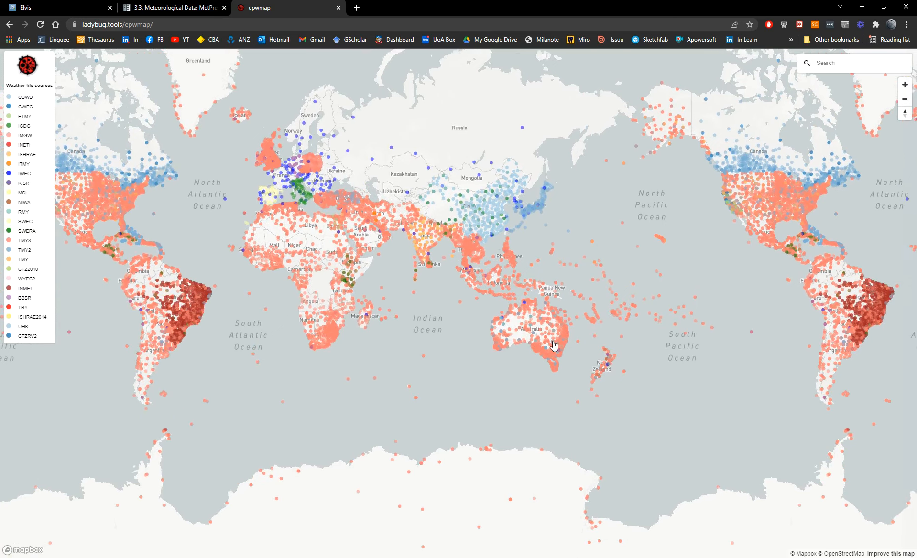
scroll(568, 365, "up", 5)
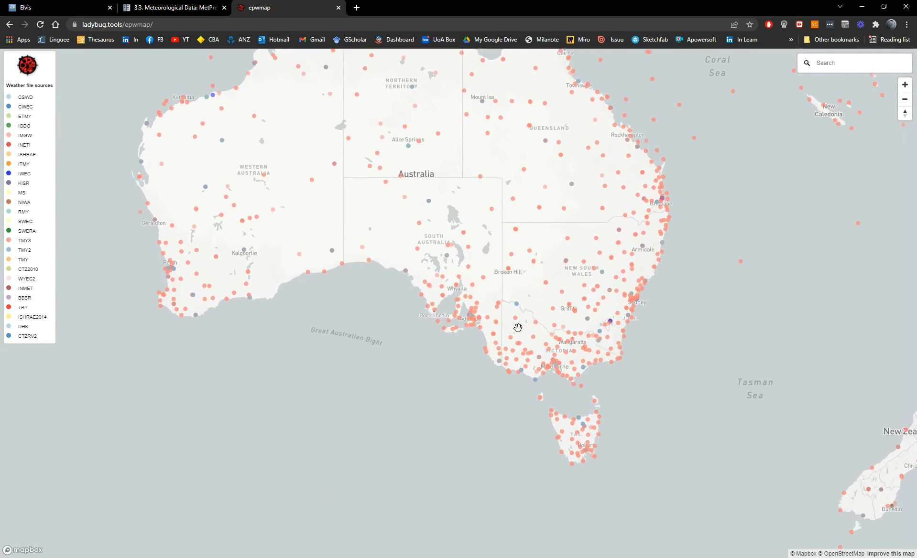
scroll(548, 356, "up", 5)
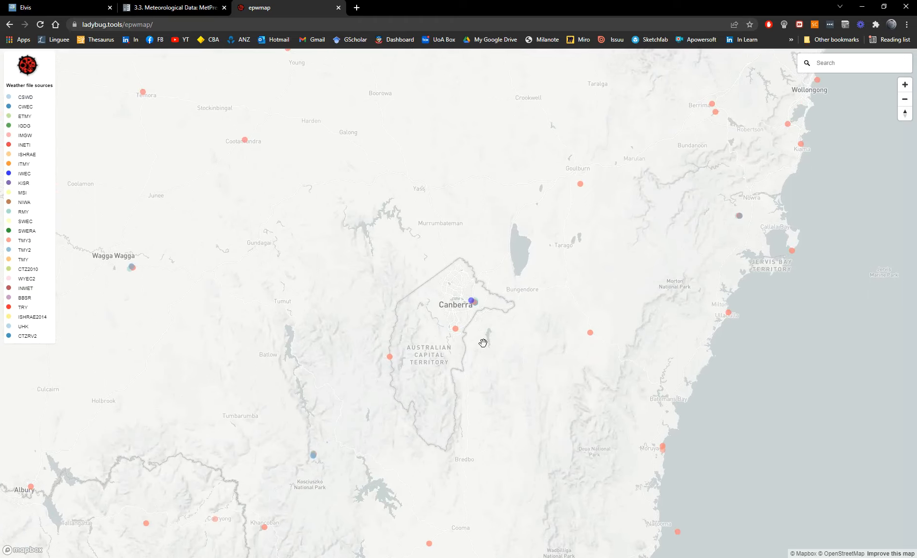
scroll(466, 294, "up", 5)
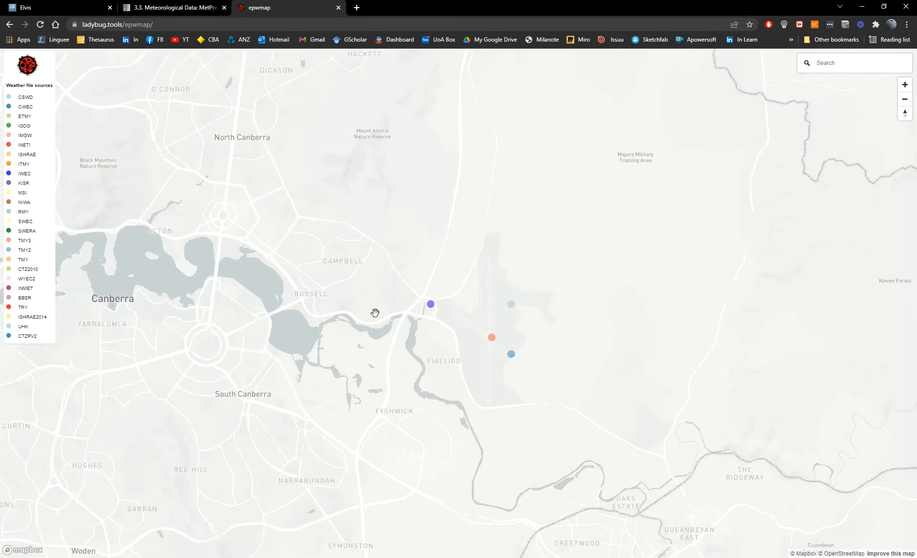
scroll(329, 317, "up", 3)
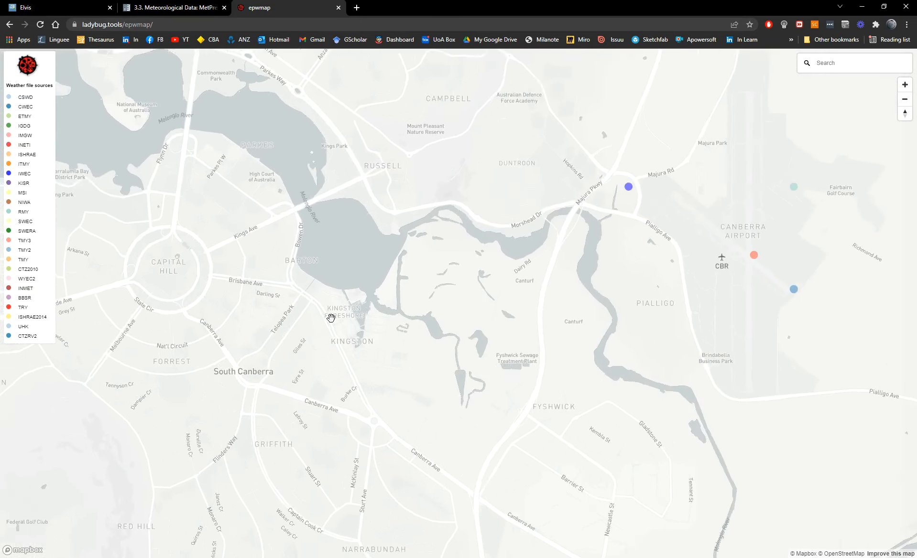
left_click_drag(558, 284, 493, 336)
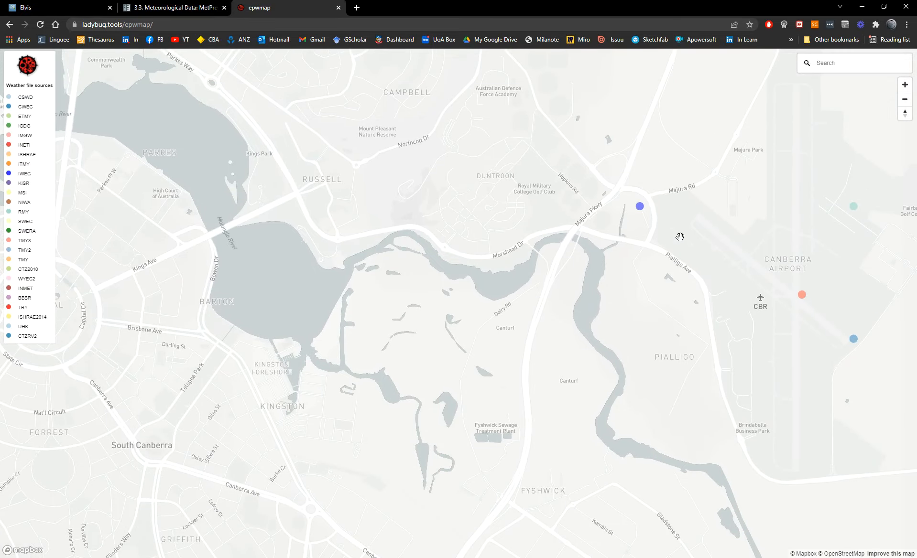
scroll(342, 297, "down", 2)
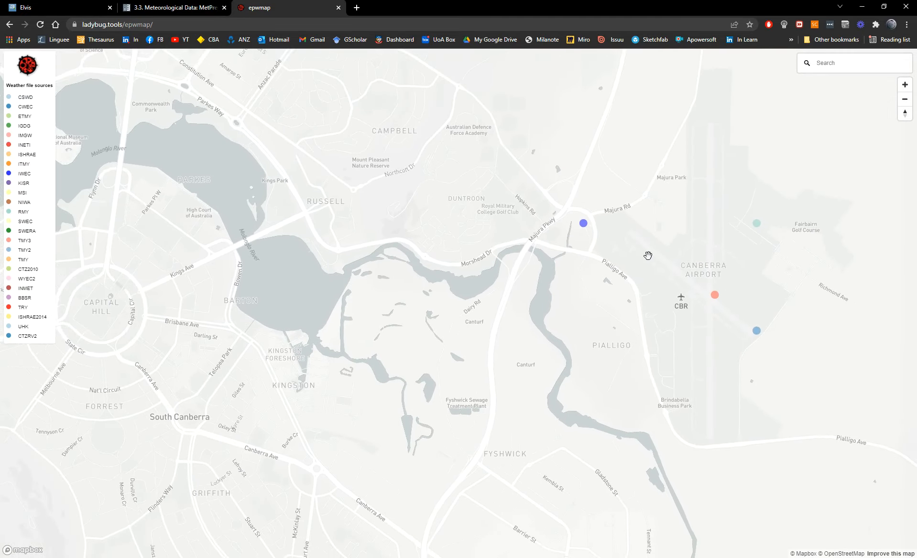
left_click_drag(649, 256, 575, 233)
Inspect the download options of the Canberra IWEC station and the Canberra Intl AP ISD-TMYx station.
left_click(508, 210)
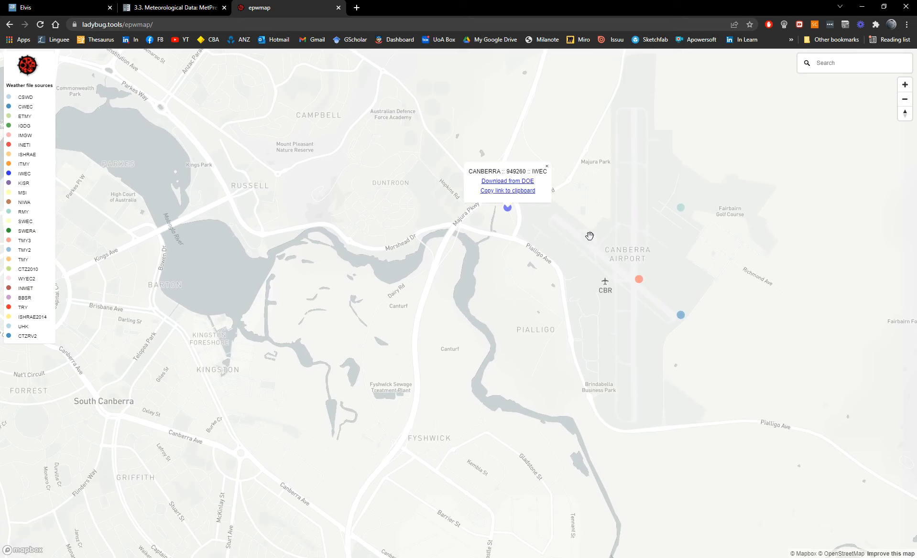
left_click(638, 280)
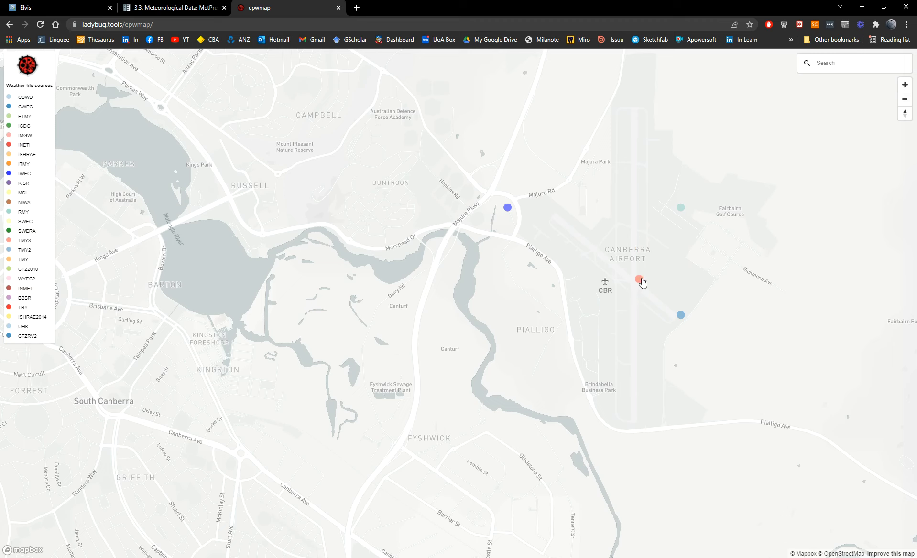
left_click(507, 209)
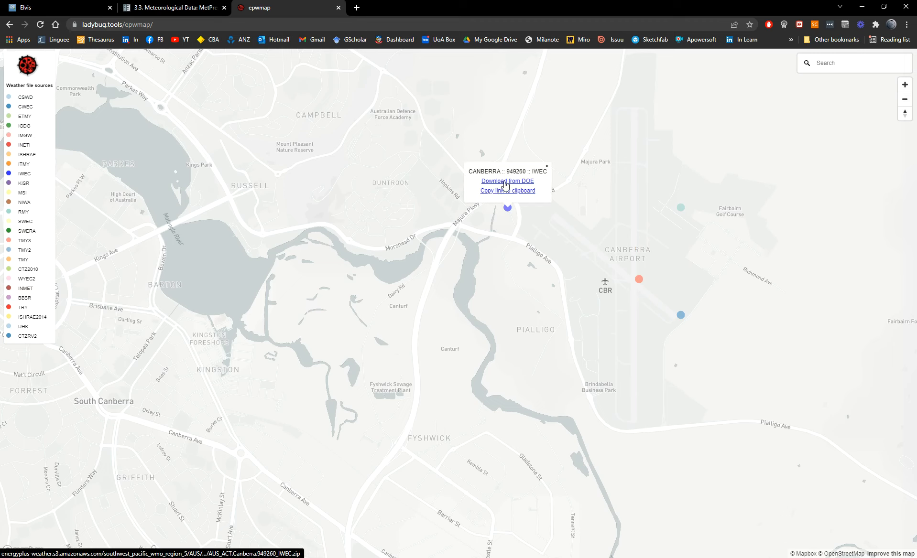
left_click(637, 279)
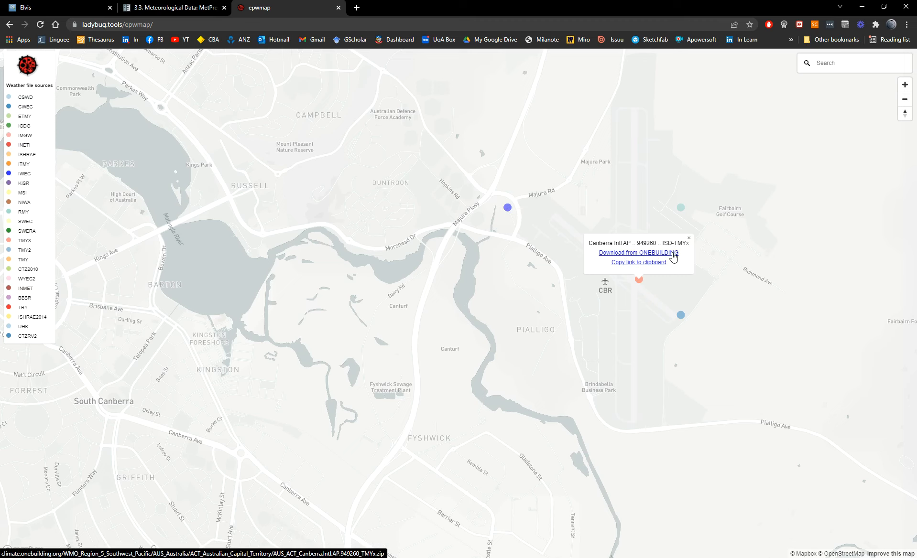
left_click(695, 193)
left_click_drag(510, 209, 508, 209)
left_click(507, 210)
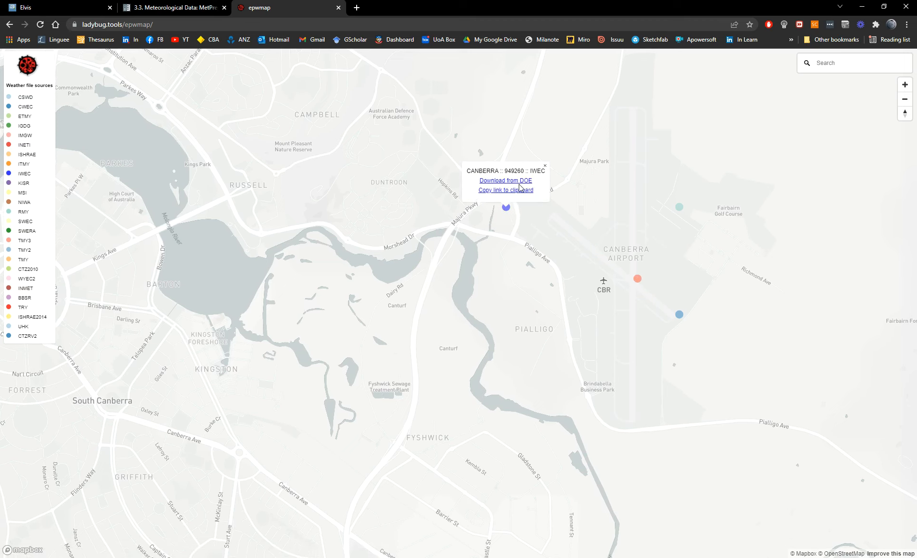
left_click(603, 188)
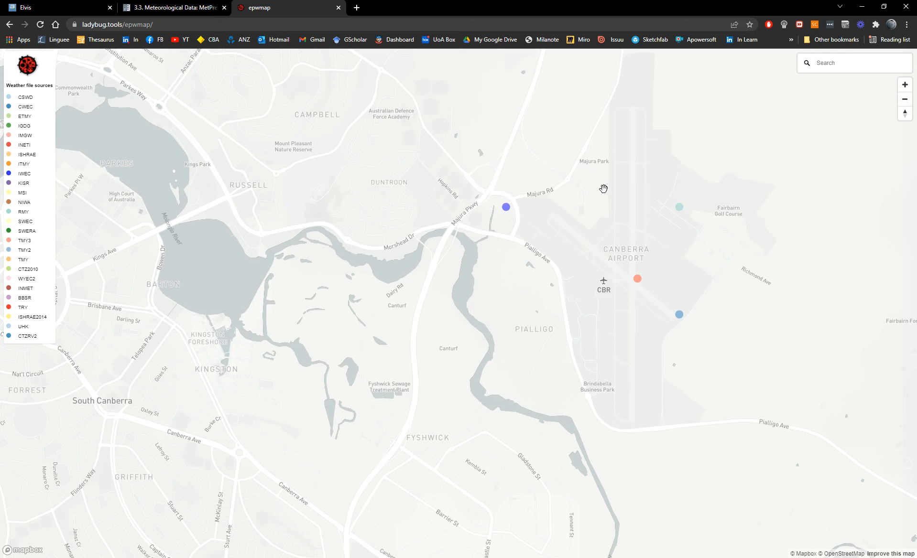
Switch to File Explorer and open the AUS_ACT.Canberra.949260_IWEC folder inside UMEP_Generate_Meteo_Data.
left_click(110, 15)
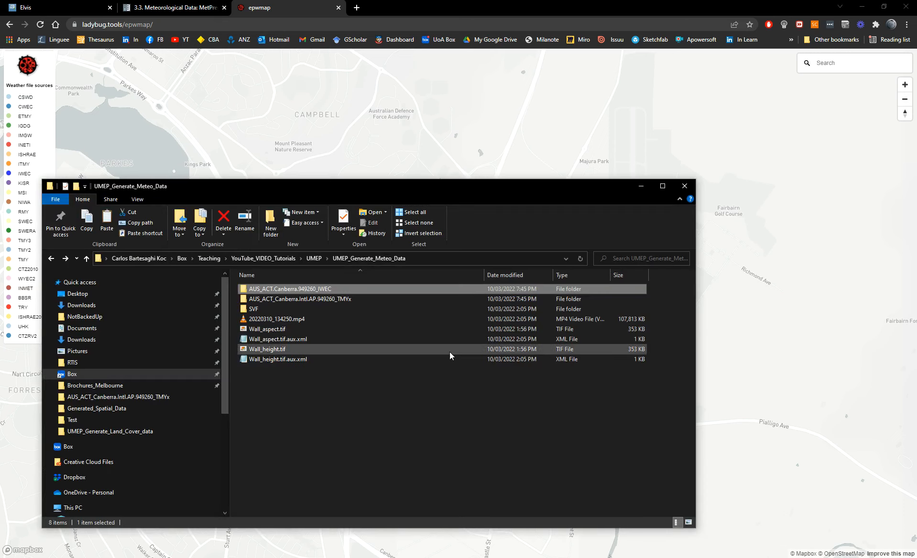
left_click_drag(482, 189, 539, 151)
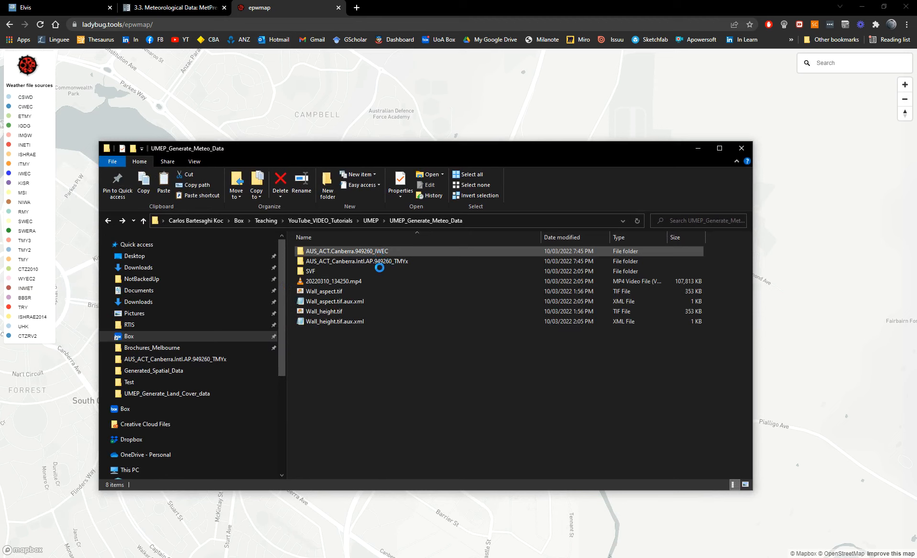
double_click(377, 253)
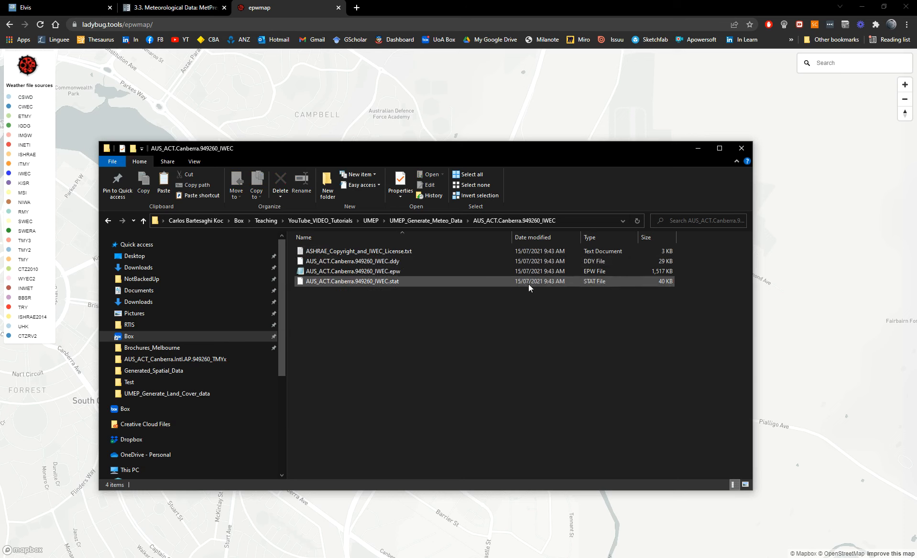
Open AUS_ACT.Canberra.949260_IWEC.epw in Notepad and examine its header lines and hourly records.
left_click(313, 272)
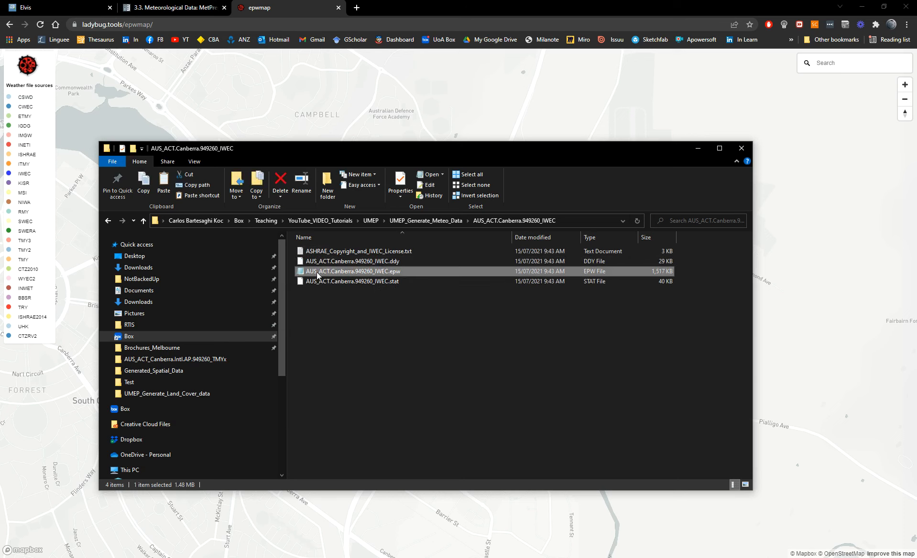
right_click(315, 271)
mouse_move(248, 371)
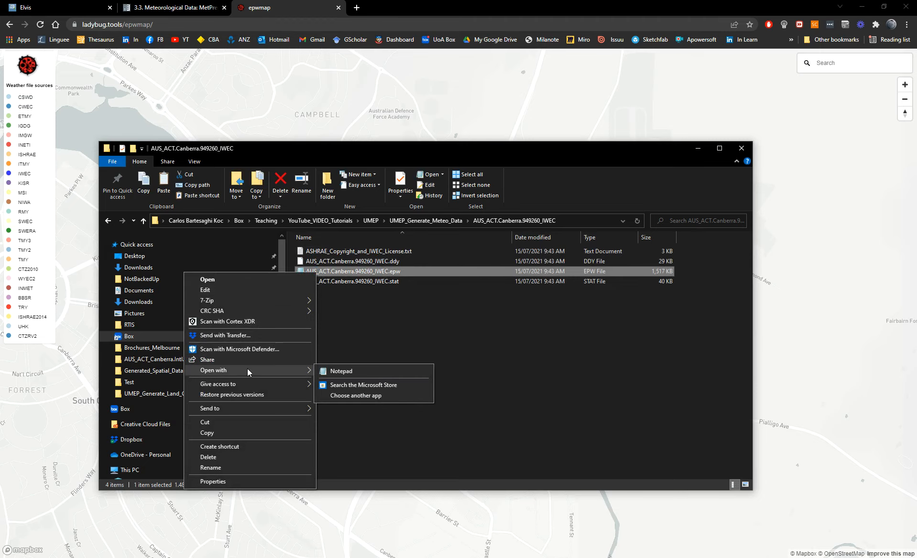
left_click(340, 371)
scroll(609, 221, "down", 19)
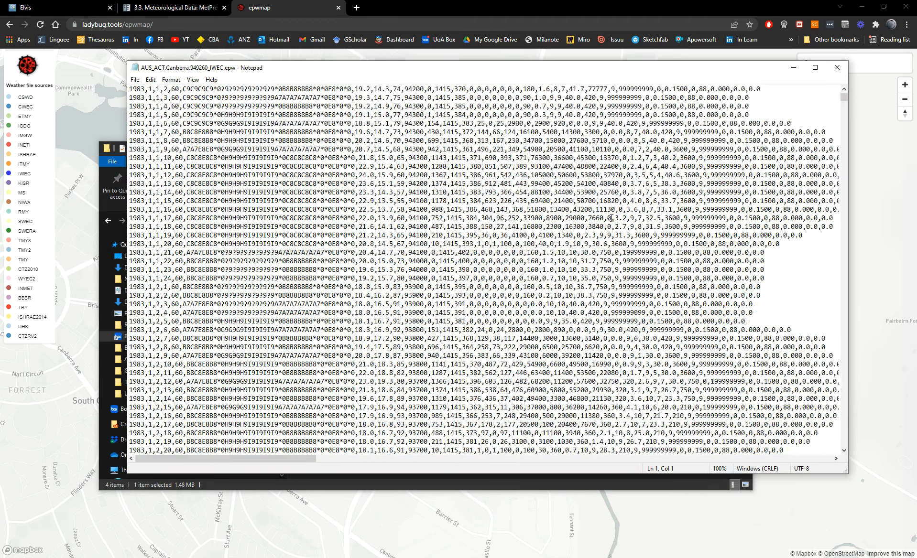
mouse_move(842, 107)
left_mouse_down()
mouse_move(841, 442)
mouse_move(841, 93)
left_mouse_up()
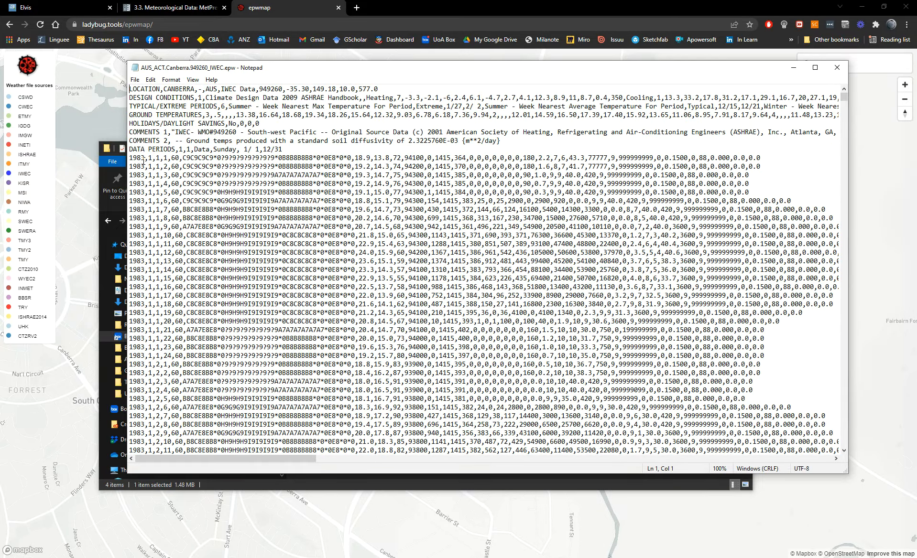
left_click_drag(150, 159, 586, 167)
left_click_drag(296, 149, 120, 91)
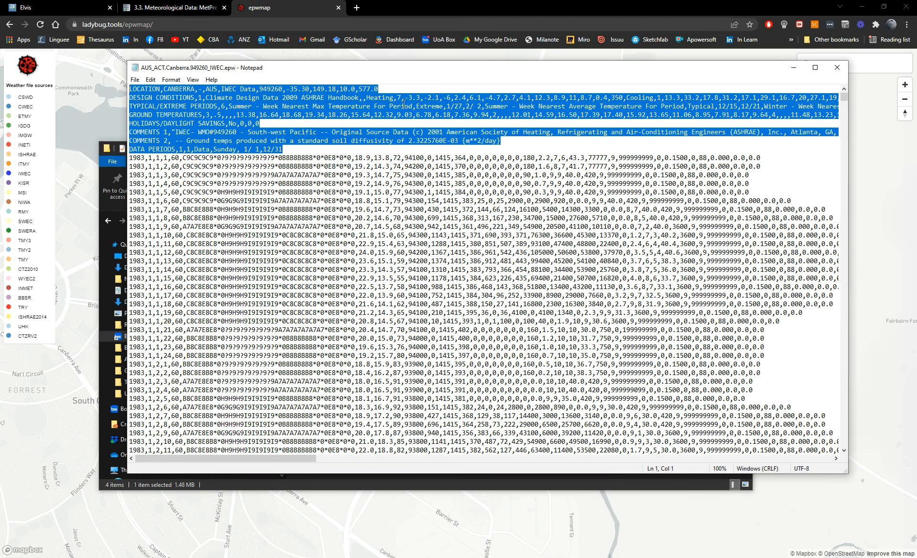
left_click(837, 67)
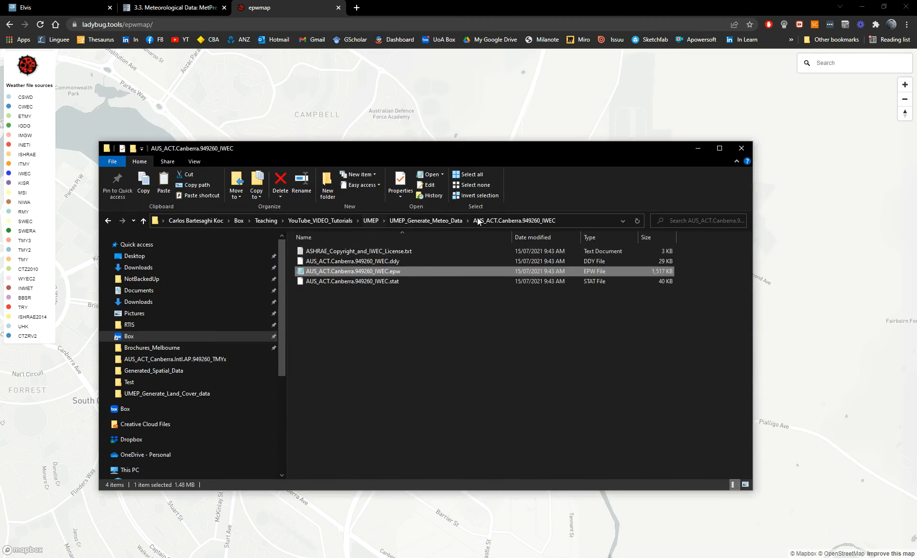
Open AUS_ACT_Canberra.Intl.AP.949260_TMYx.epw from its folder in UMEP_Generate_Meteo_Data and examine its header and hourly records.
left_click(409, 222)
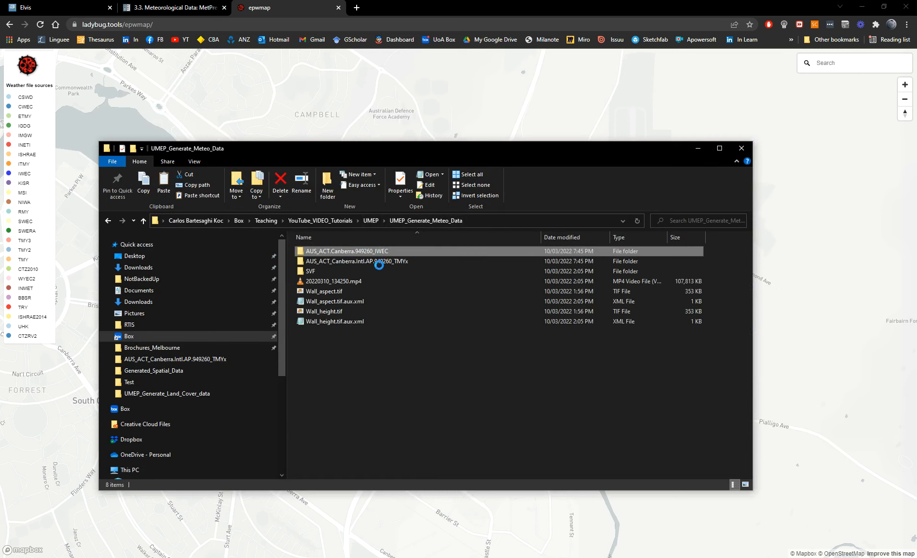
double_click(379, 265)
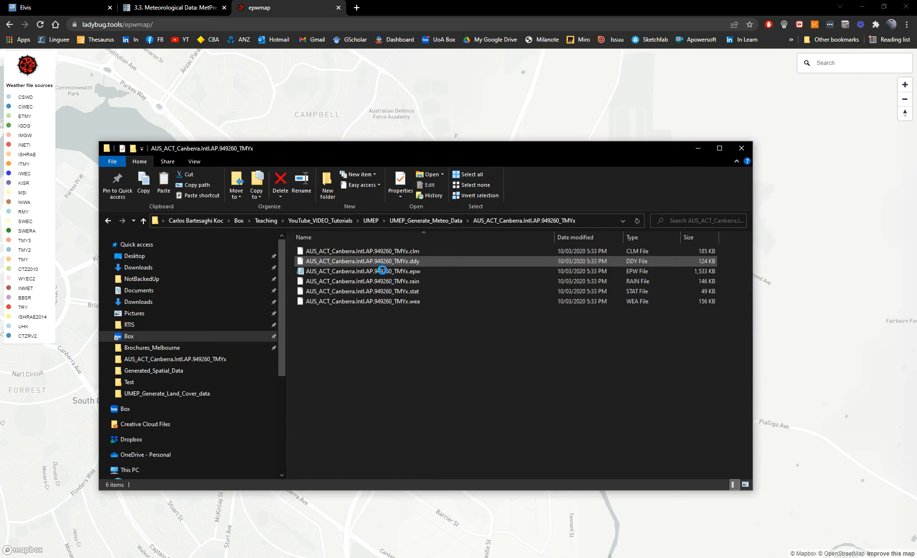
left_click(342, 271)
double_click(343, 271)
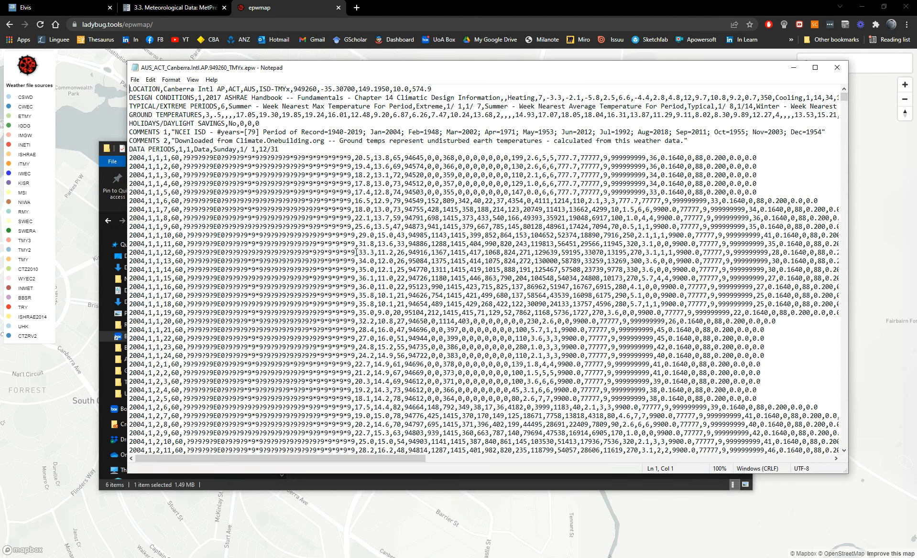
scroll(279, 217, "down", 3)
scroll(280, 219, "up", 3)
left_click_drag(190, 158, 349, 158)
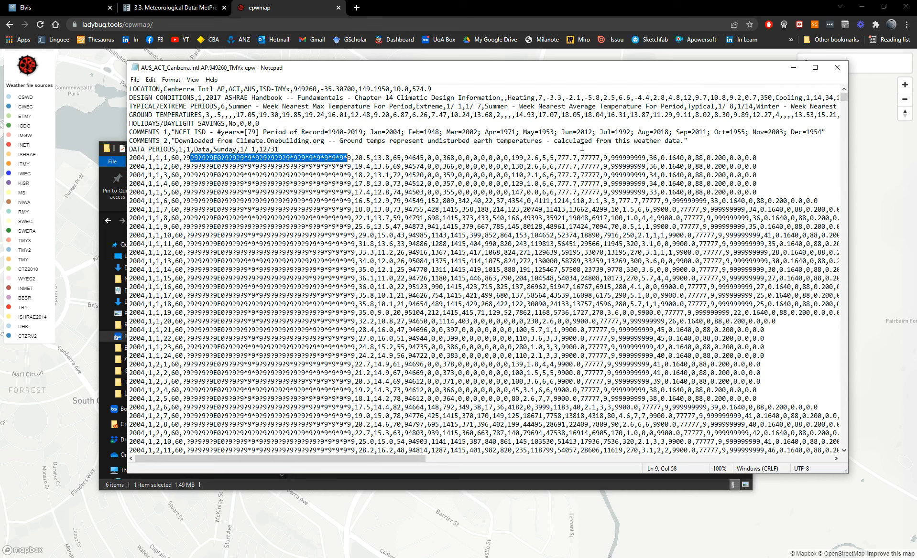
left_click(836, 68)
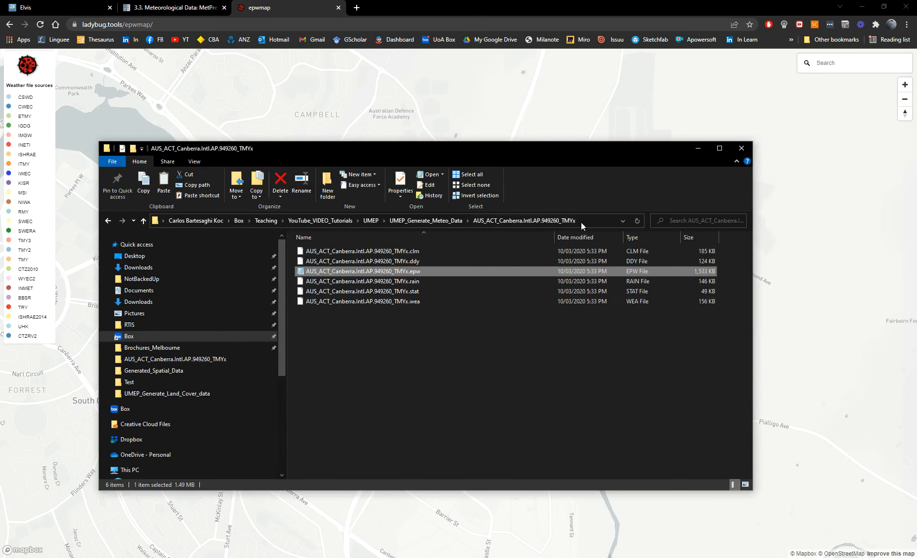
Switch to the Metdata processor in QGIS and mark the input data as EPW format.
left_click(698, 148)
left_click(290, 0)
mouse_move(287, 36)
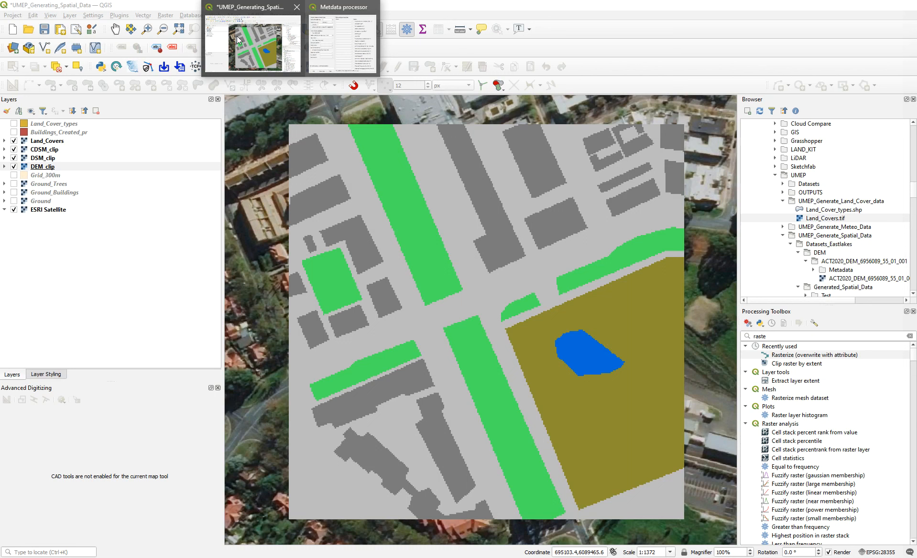
left_click(347, 17)
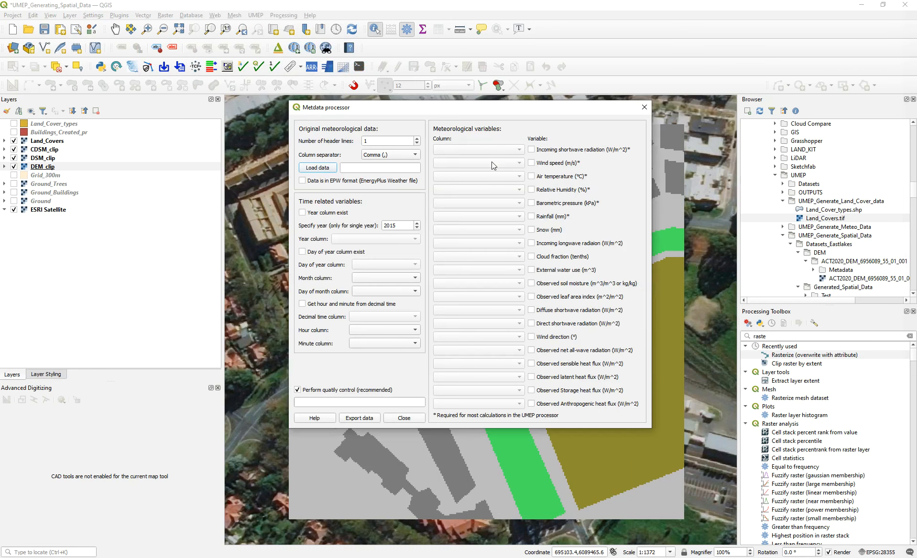
left_click_drag(384, 115, 396, 129)
left_click(314, 195)
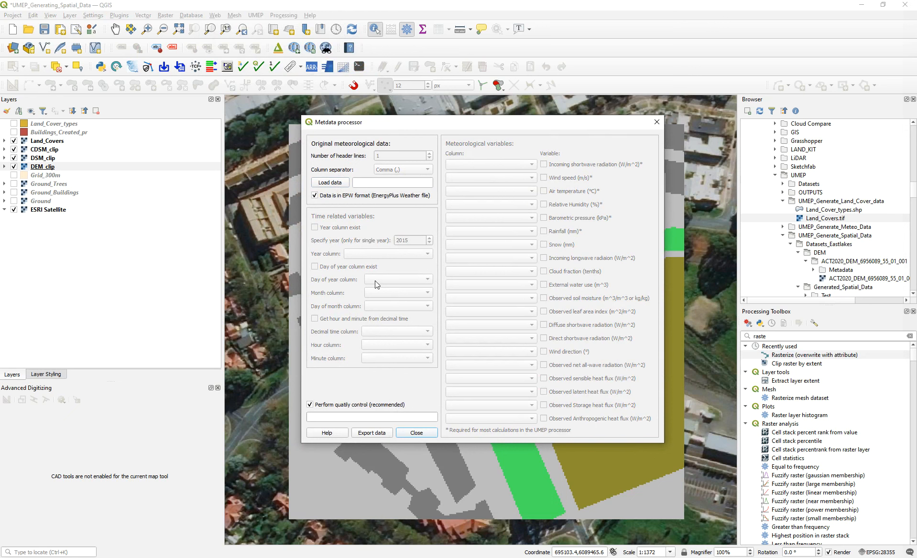
Load AUS_ACT.Canberra.949260_IWEC.epw from the UMEP_Generate_Meteo_Data folder into the Metdata processor.
left_click(341, 186)
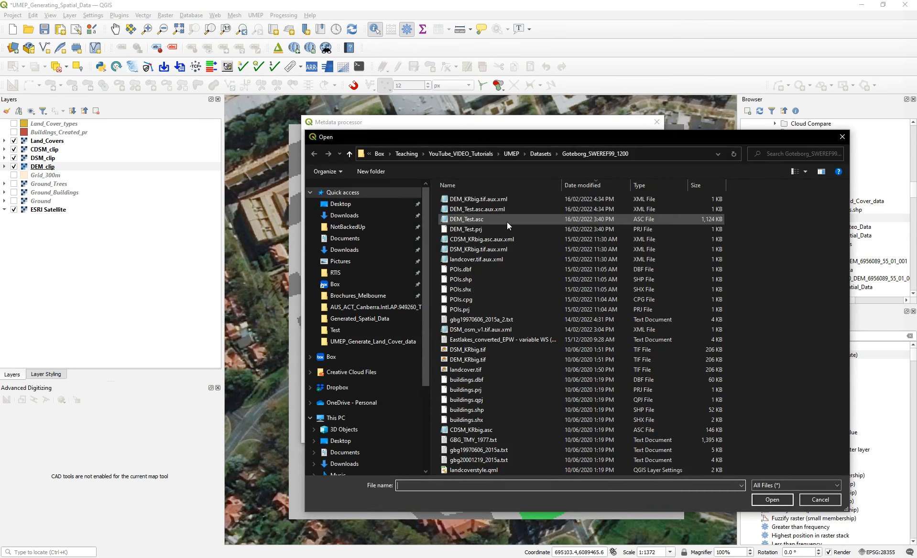
left_click(367, 307)
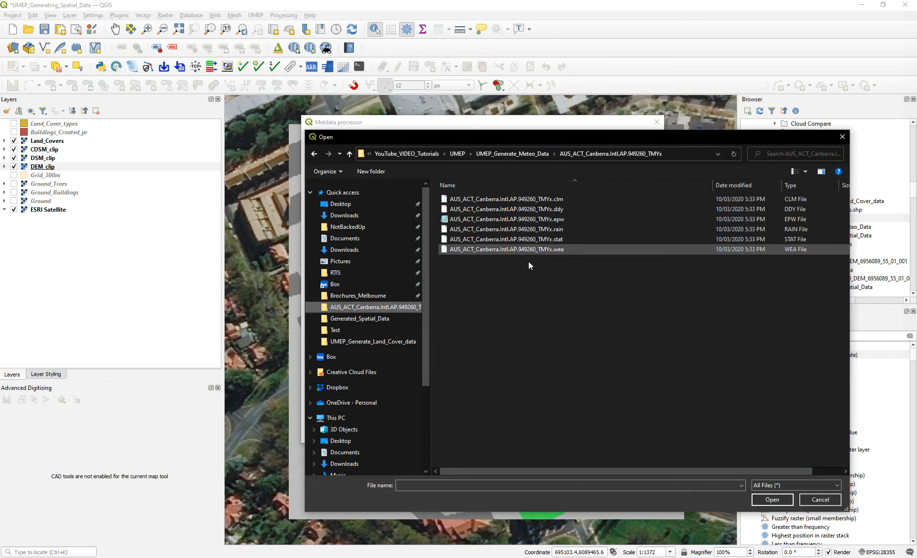
left_click(536, 154)
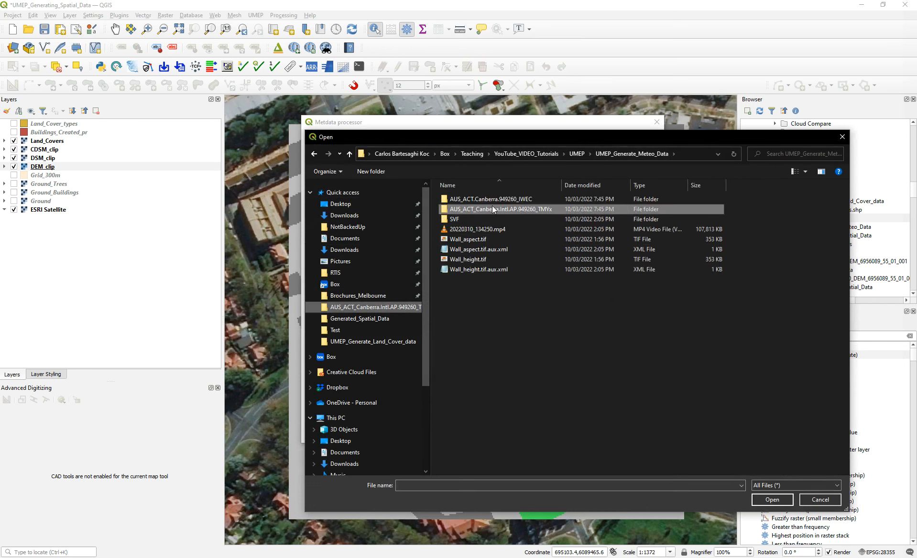
double_click(499, 200)
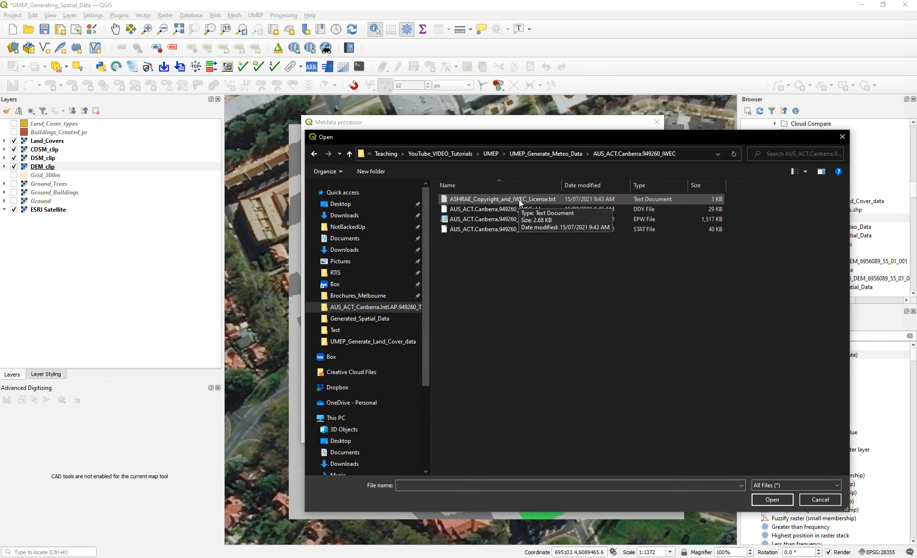
left_click(521, 220)
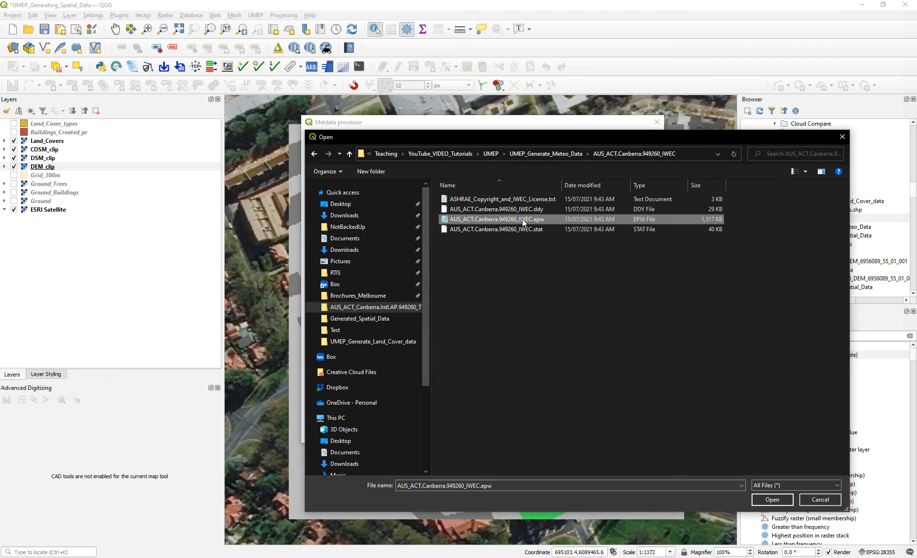
left_click(769, 502)
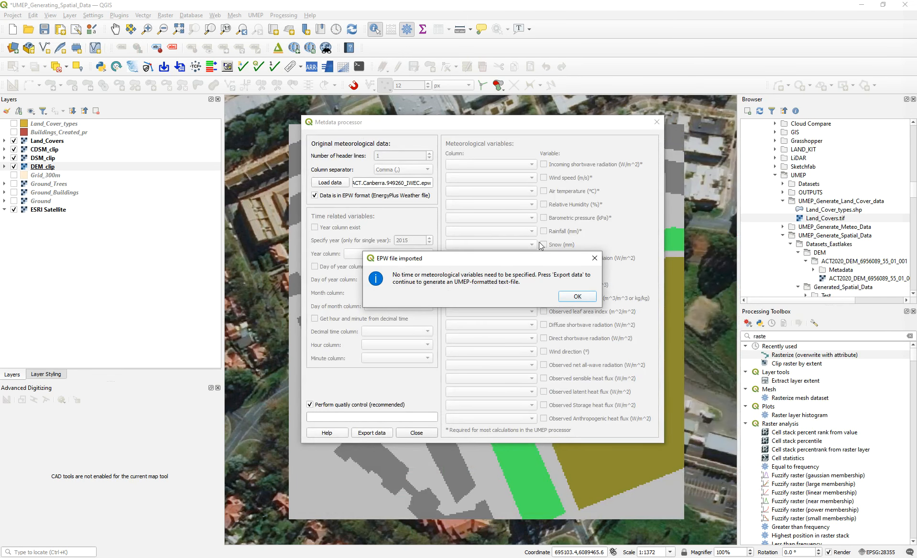
left_click(581, 299)
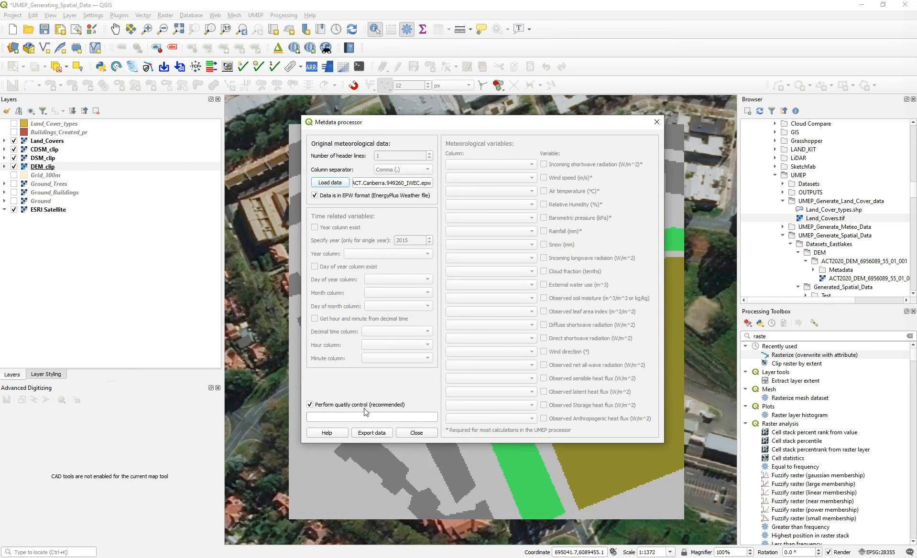
Export the IWEC data as a UMEP-formatted text file named Met_IWEC in the AUS_ACT.Canberra.949260_IWEC folder.
left_click(372, 432)
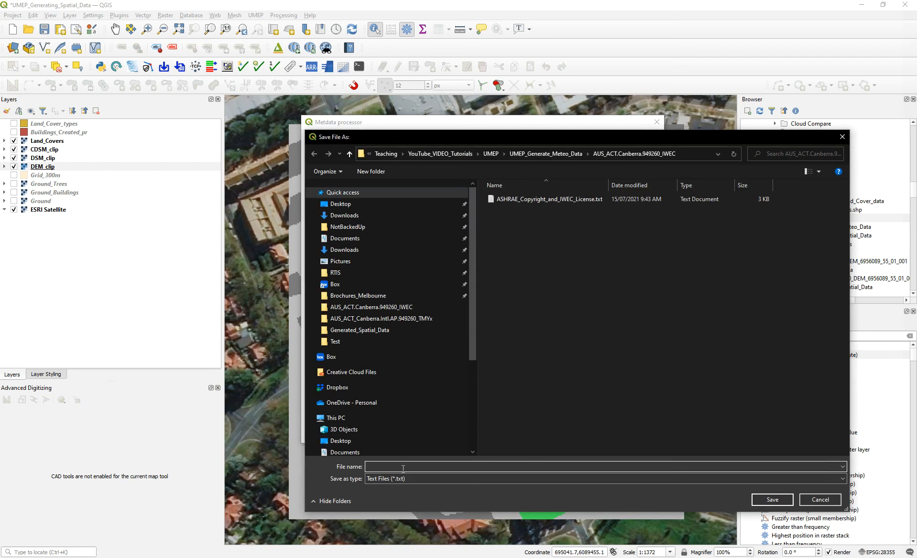
type("Met_IWEC")
left_click(771, 499)
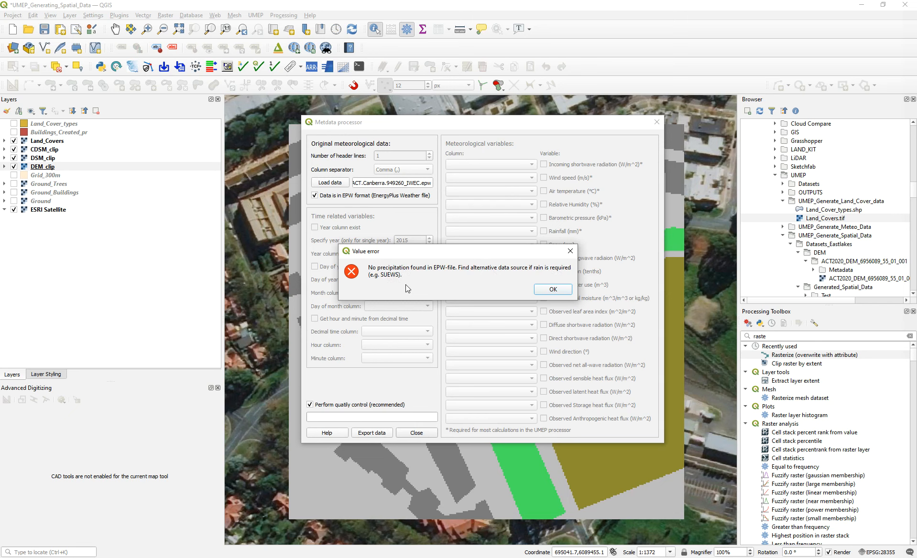
left_click(569, 251)
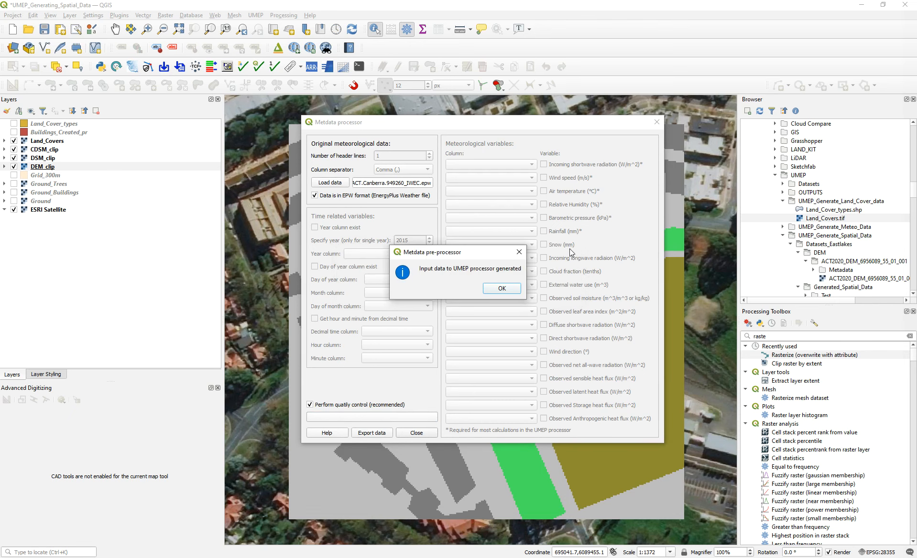
left_click(500, 289)
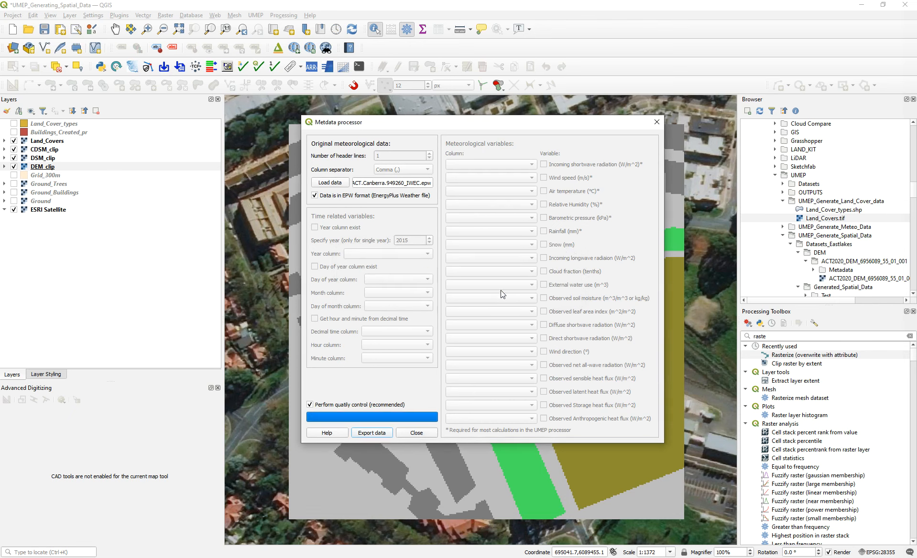
Load AUS_ACT_Canberra.Intl.AP.949260_TMYx.epw into the Metdata processor.
left_click(346, 186)
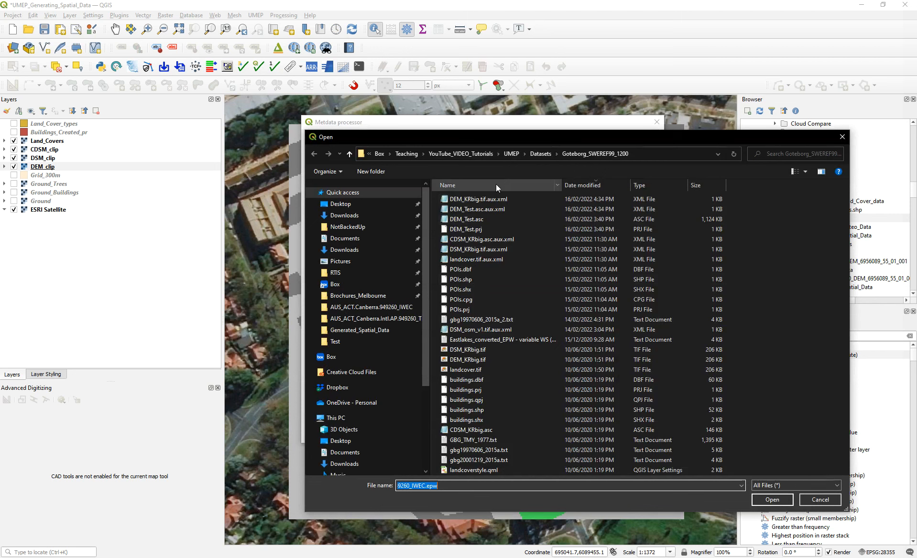
left_click(376, 320)
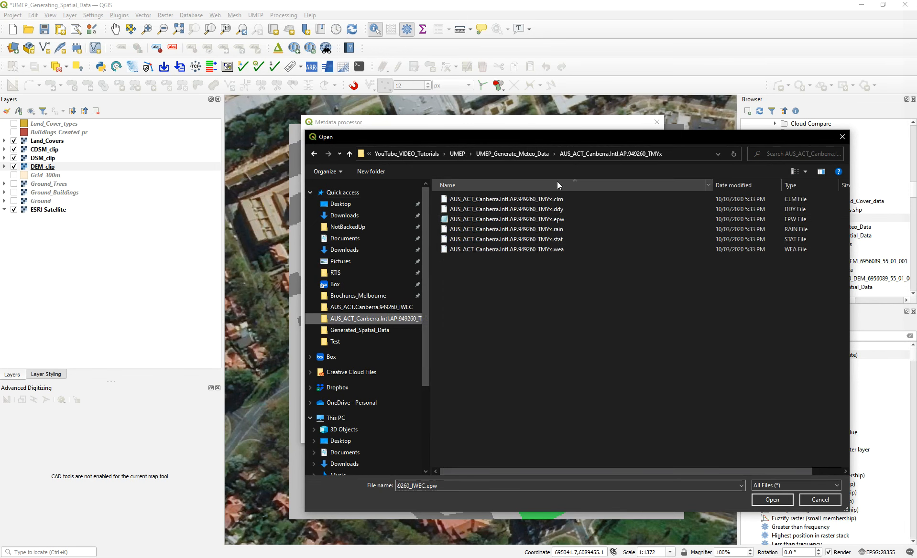
left_click(513, 218)
left_click(760, 502)
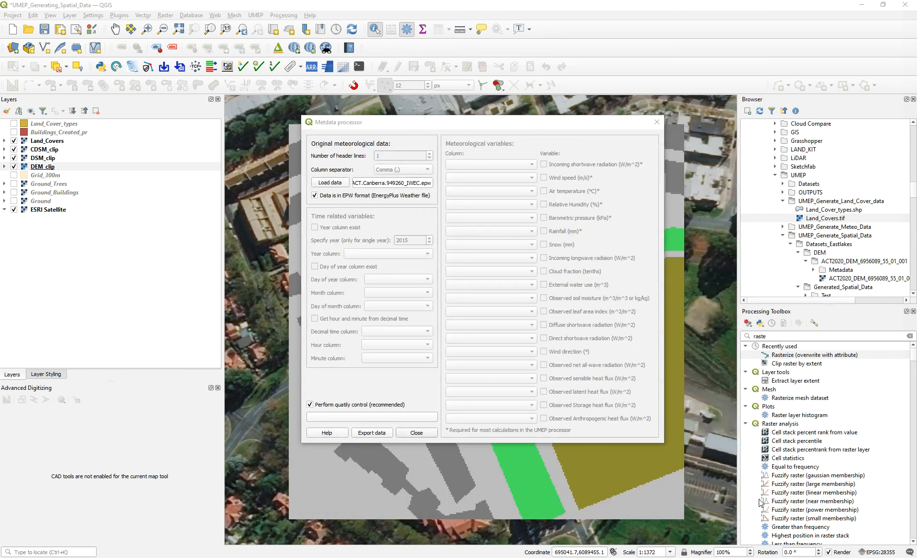
left_click(576, 297)
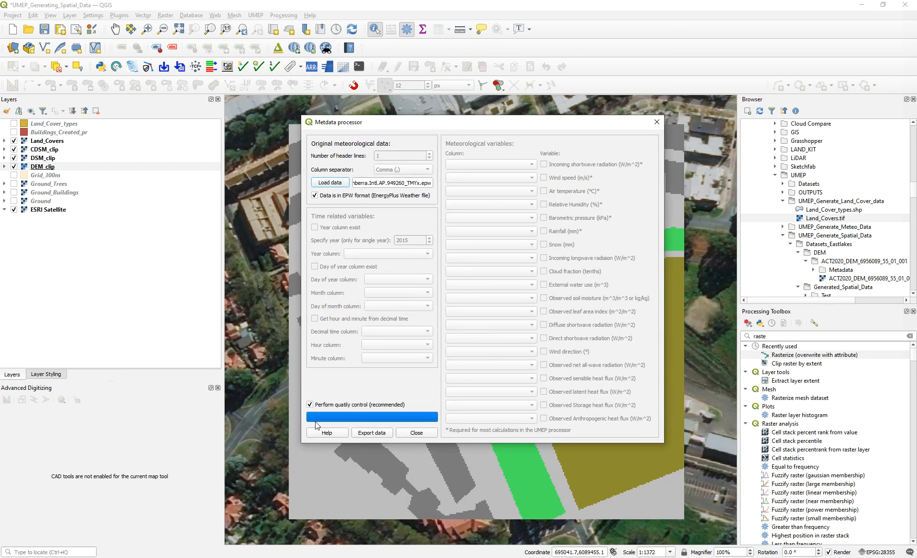
Export the TMYx data as Met_Airport.txt in the AUS_ACT_Canberra.Intl.AP.949260_TMYx folder and close the Metdata processor.
left_click(375, 434)
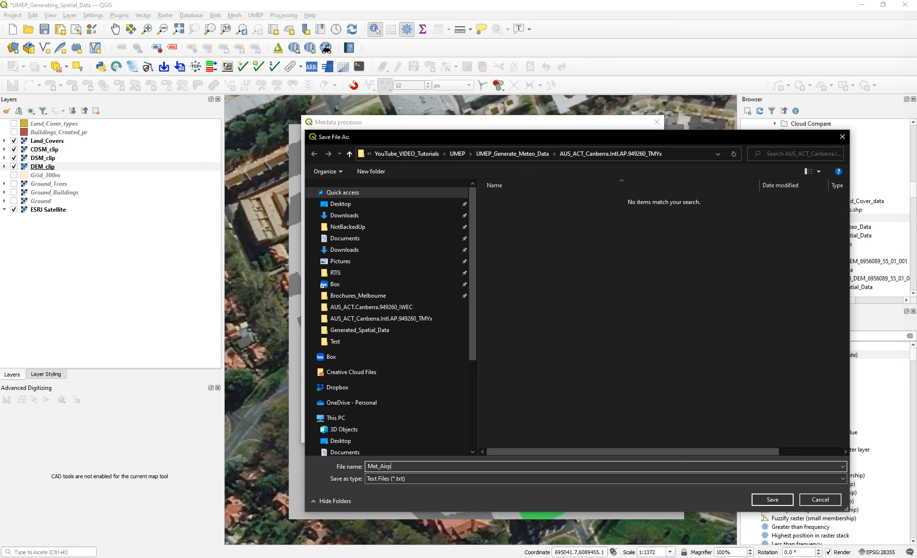
left_click(779, 500)
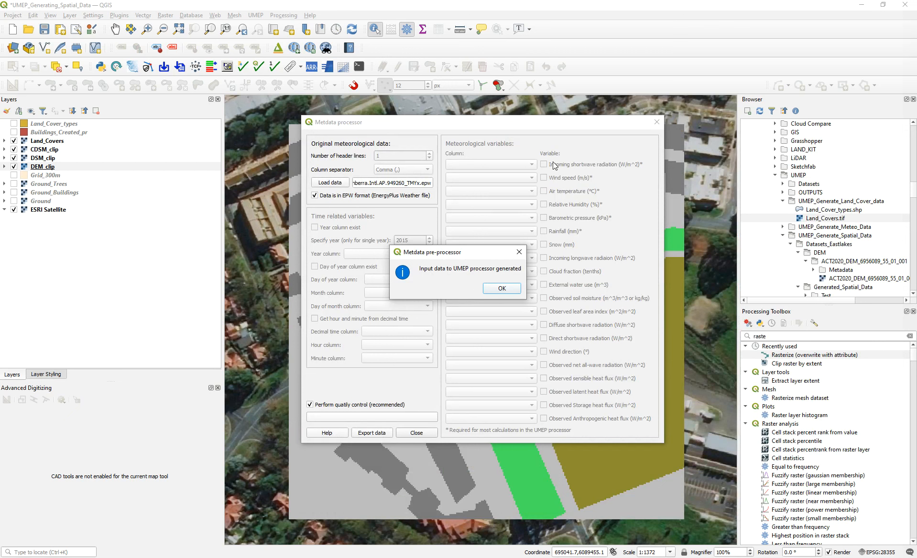
left_click(501, 288)
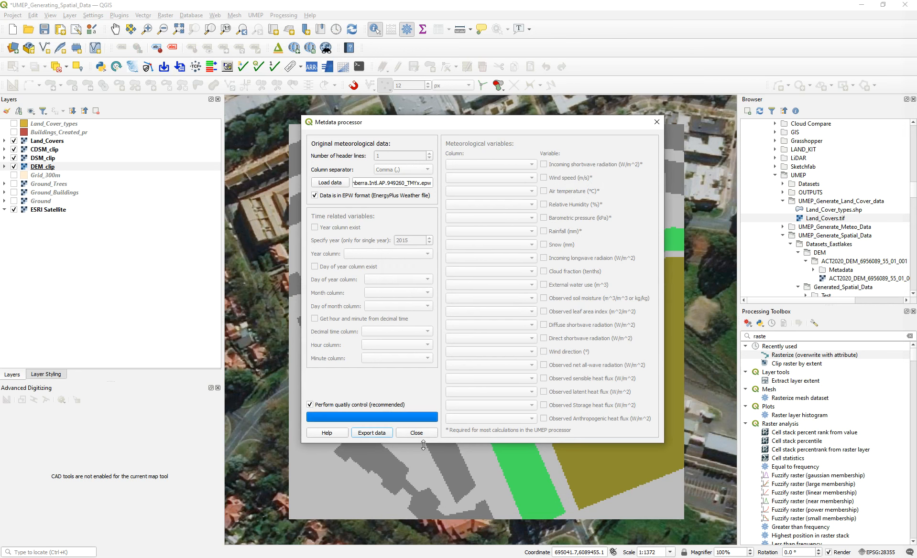
left_click(425, 433)
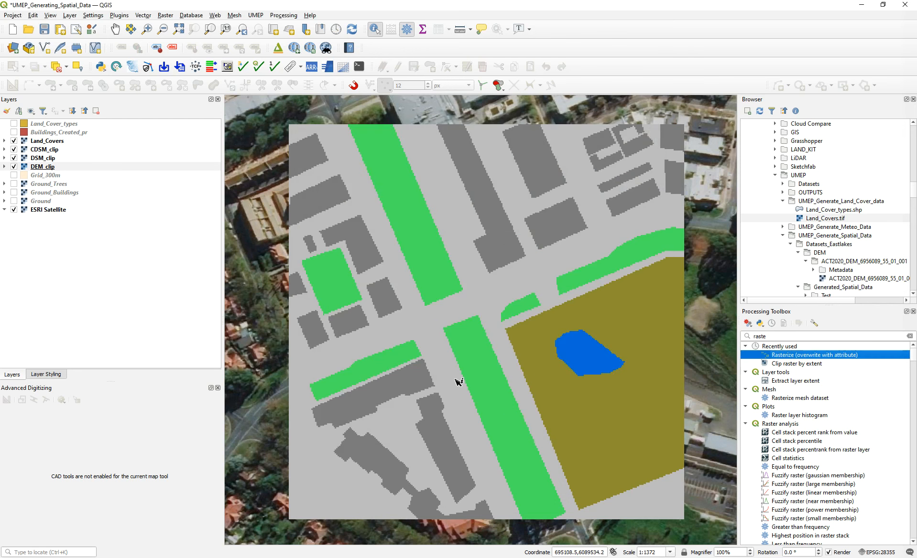
Switch to File Explorer and open the exported Met_Airport.txt in Notepad.
key("alt+Tab")
left_click(289, 296)
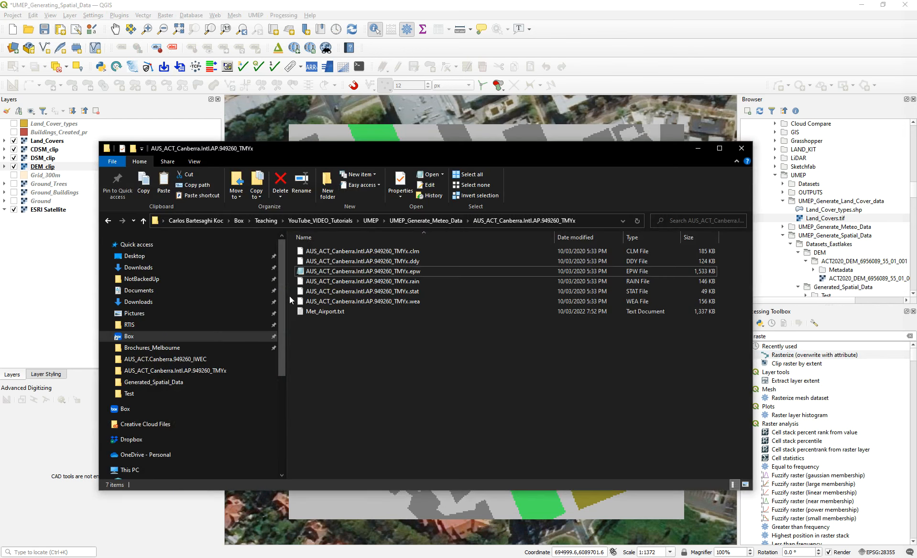
left_click(333, 312)
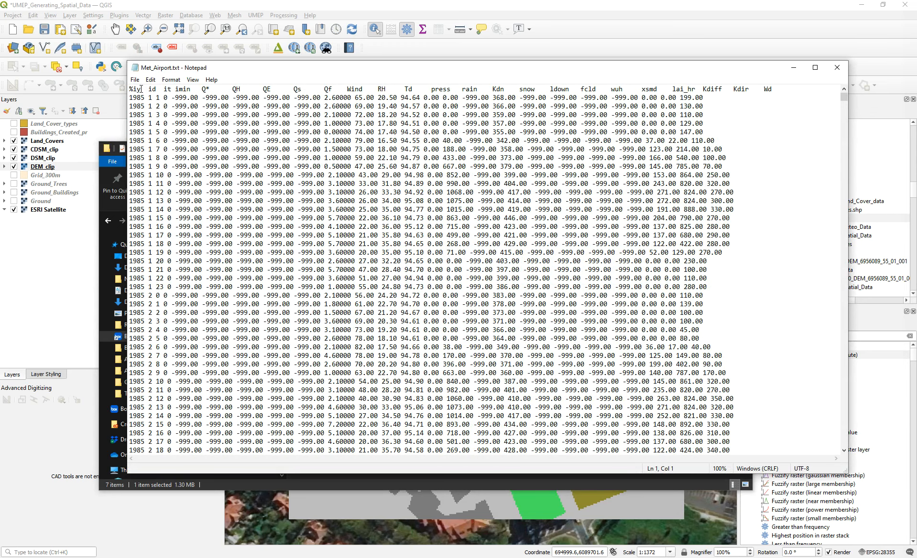
Examine the header row of Met_Airport.txt, from the Q* column across to Wd, including Kdn, snow and ldown.
left_click(186, 90)
left_click_drag(204, 92, 789, 93)
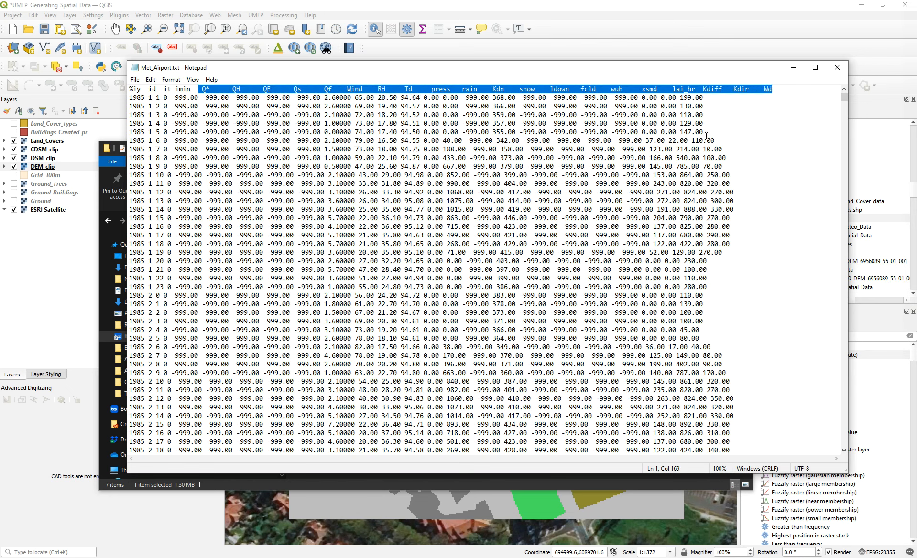
left_click_drag(201, 90, 512, 86)
left_click_drag(532, 89, 538, 89)
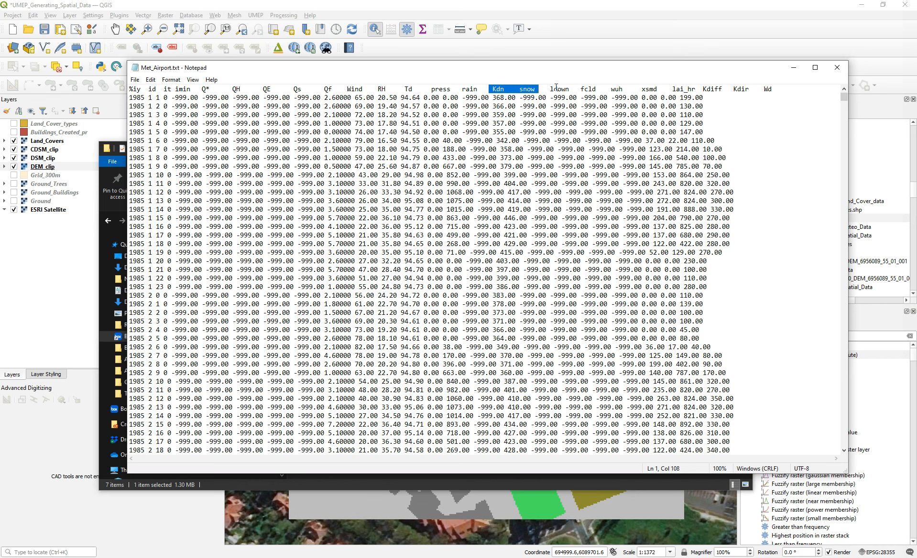
left_click_drag(549, 89, 579, 90)
left_click(706, 115)
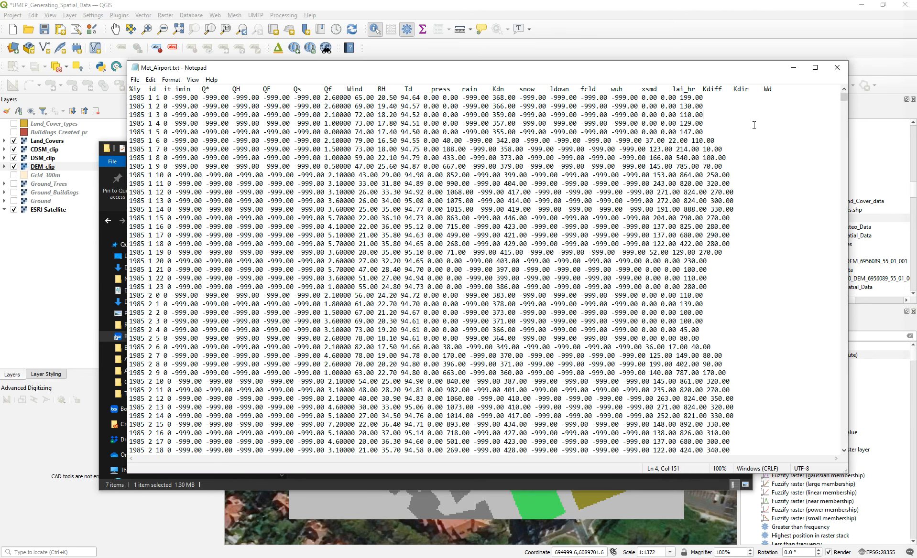
Examine the data rows of Met_Airport.txt for -999 placeholder values under the variable columns.
scroll(674, 170, "down", 1)
scroll(674, 169, "up", 1)
left_click_drag(171, 98, 335, 86)
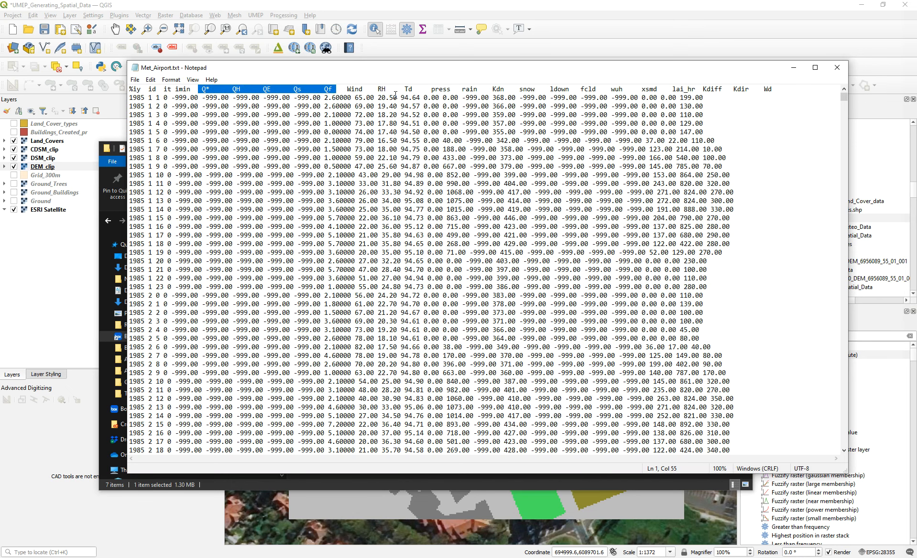
left_click(236, 99)
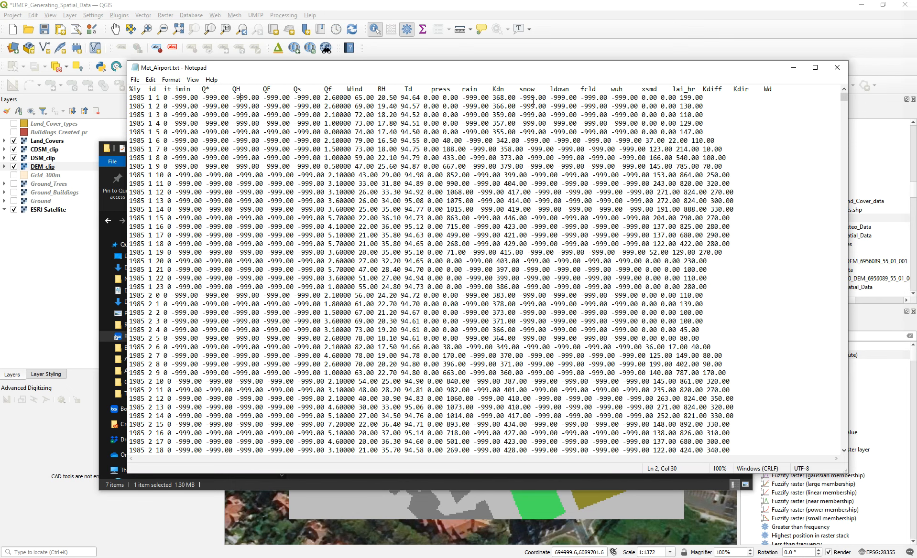
left_click_drag(470, 98, 615, 98)
left_click(501, 165)
scroll(143, 102, "down", 5)
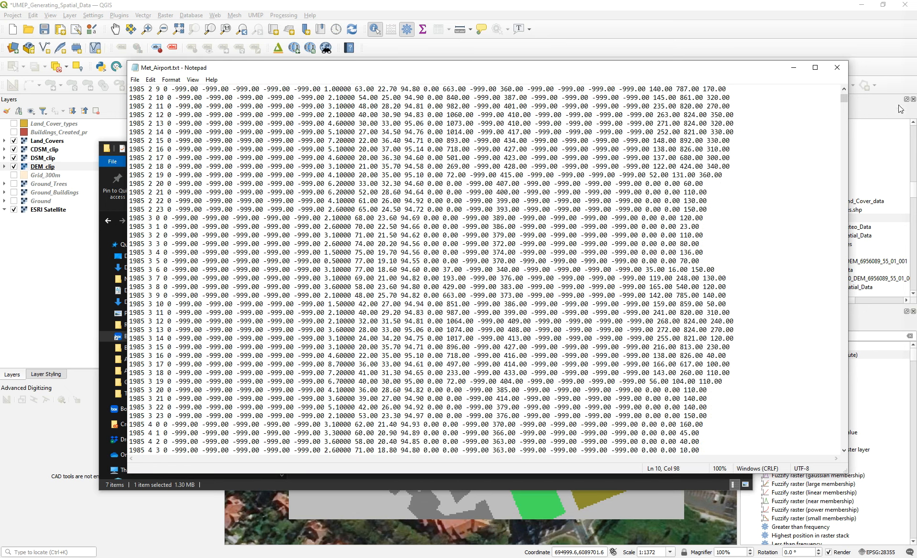
left_click_drag(843, 102, 858, 75)
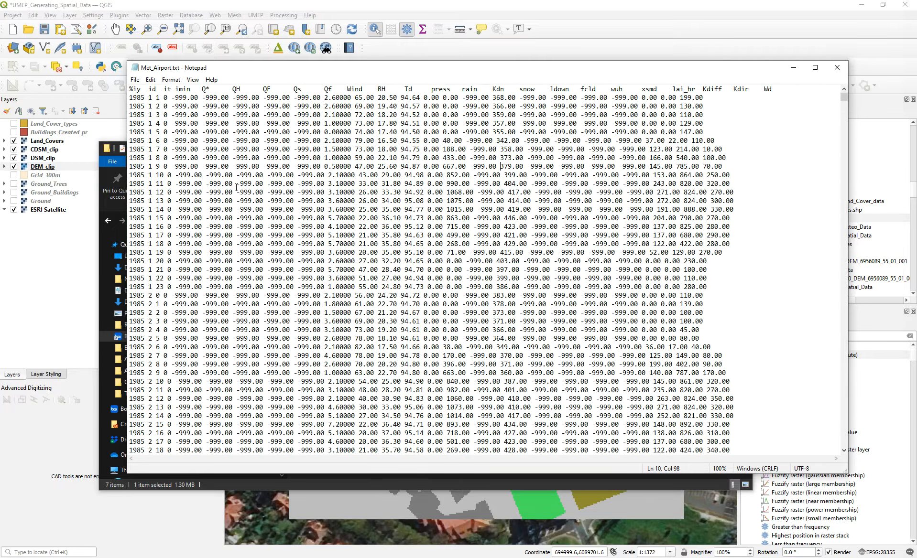
Inspect the day and hour values in the first records of Met_Airport.txt and close the file.
left_click(151, 97)
left_click_drag(150, 97, 153, 98)
left_click(156, 98)
left_click_drag(140, 100, 478, 229)
left_click(552, 157)
left_click(837, 67)
Switch to Excel and open Met_Airport.txt from the AUS_ACT_Canberra.Intl.AP.949260_TMYx folder, with all file types listed.
right_click(325, 314)
left_click(432, 332)
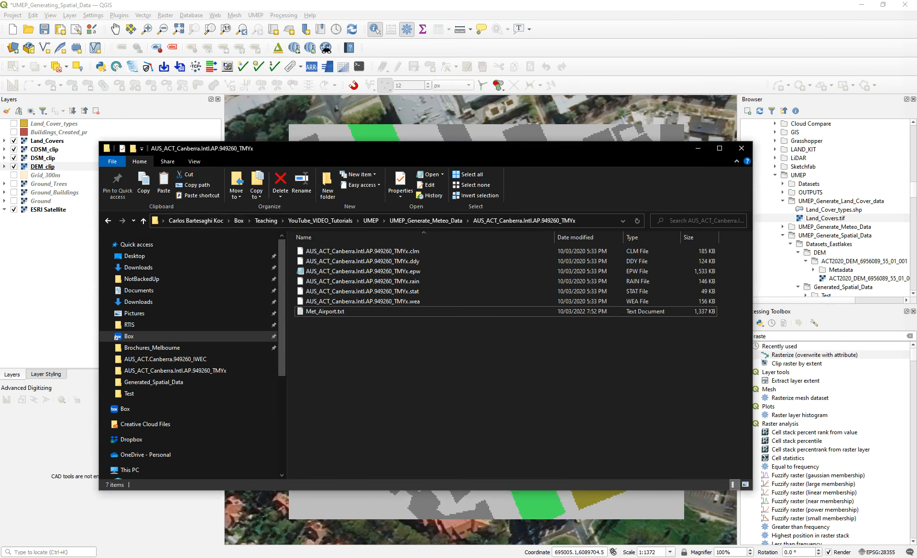
double_click(356, 292)
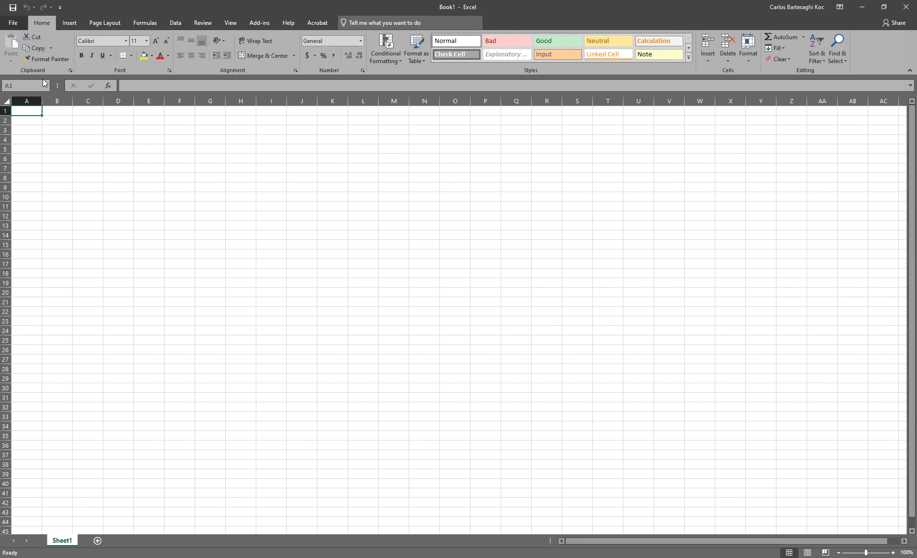
left_click(19, 23)
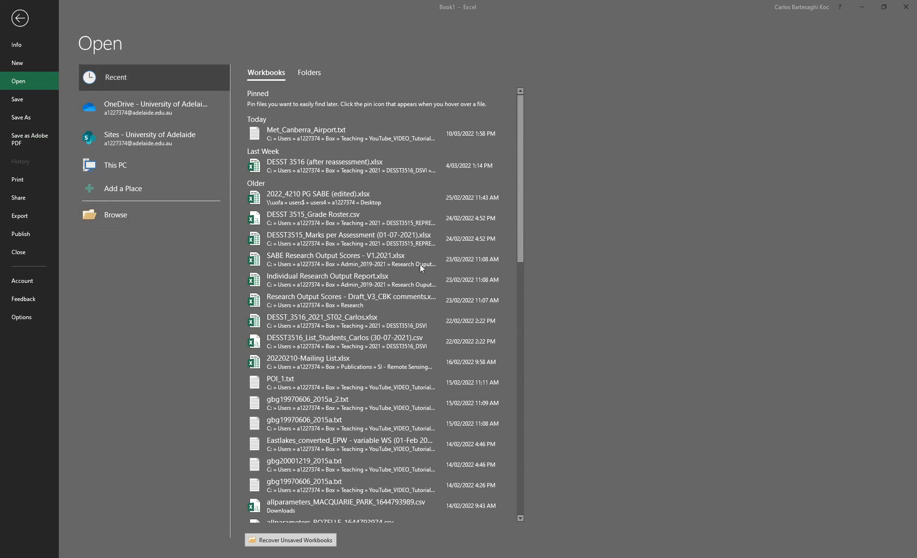
scroll(41, 71, "up", 1)
scroll(42, 74, "up", 3)
left_click(81, 113)
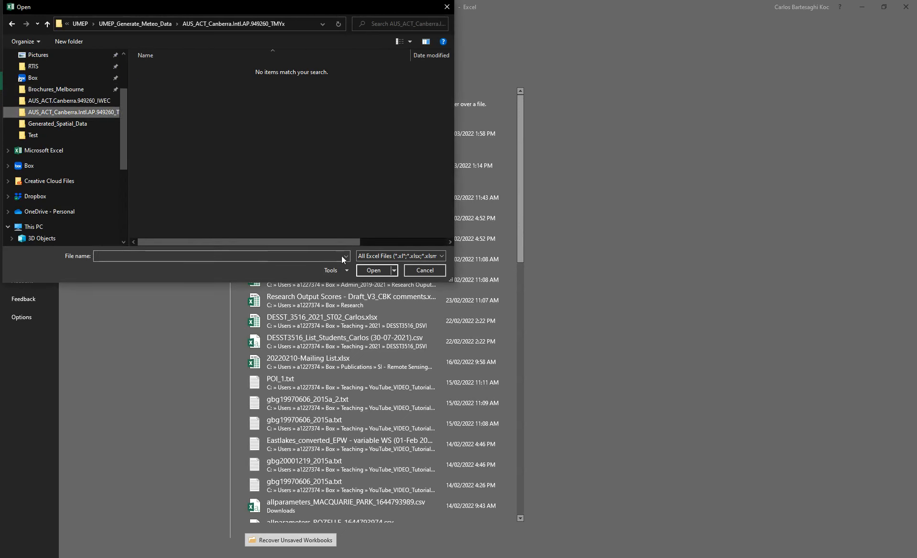
left_click(401, 256)
left_click(373, 401)
left_click(167, 131)
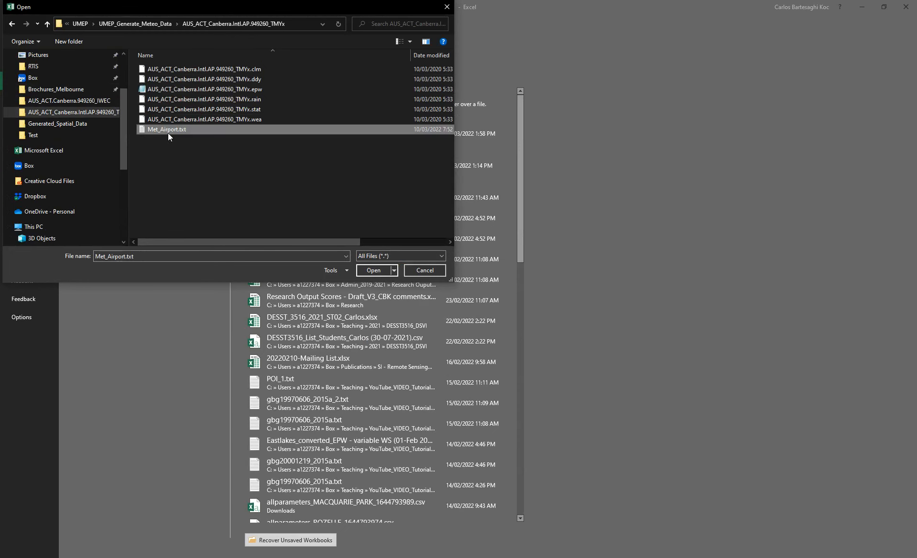
left_click(370, 270)
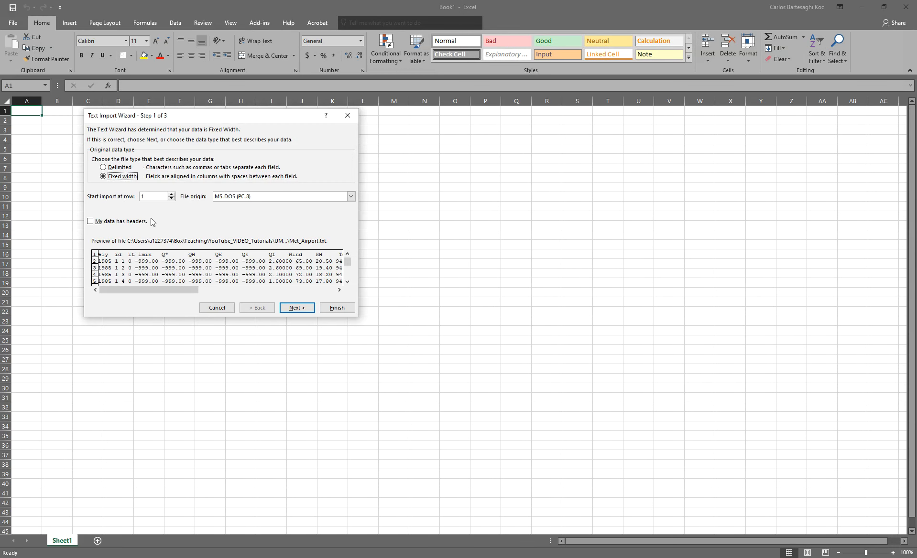
Import the text as delimited data with Tab and Space as delimiters, keeping the General column format.
left_click(118, 168)
left_click(120, 178)
left_click(117, 169)
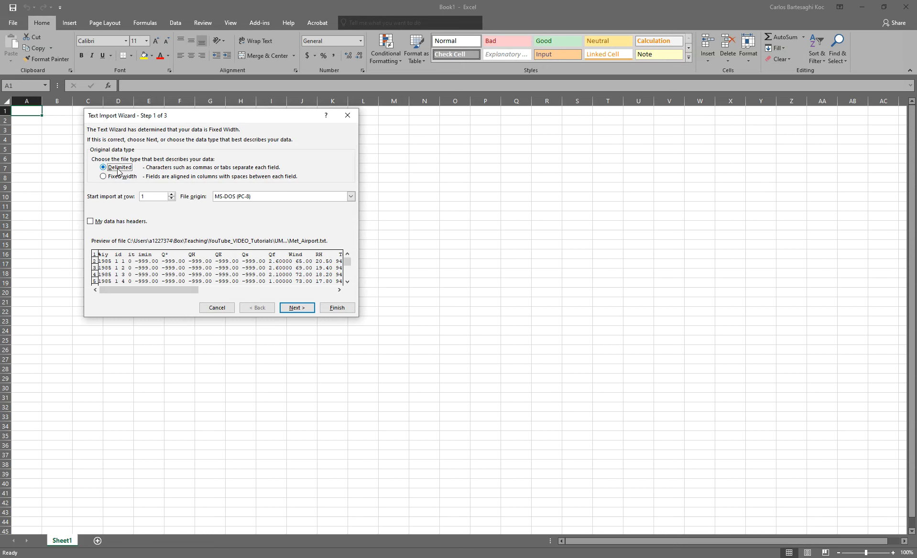
left_click(292, 309)
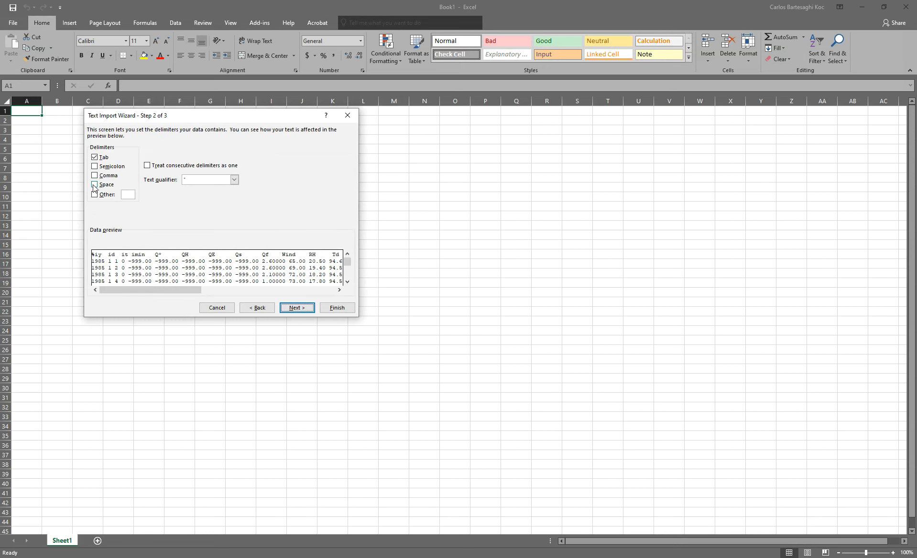
left_click(94, 186)
left_click(295, 308)
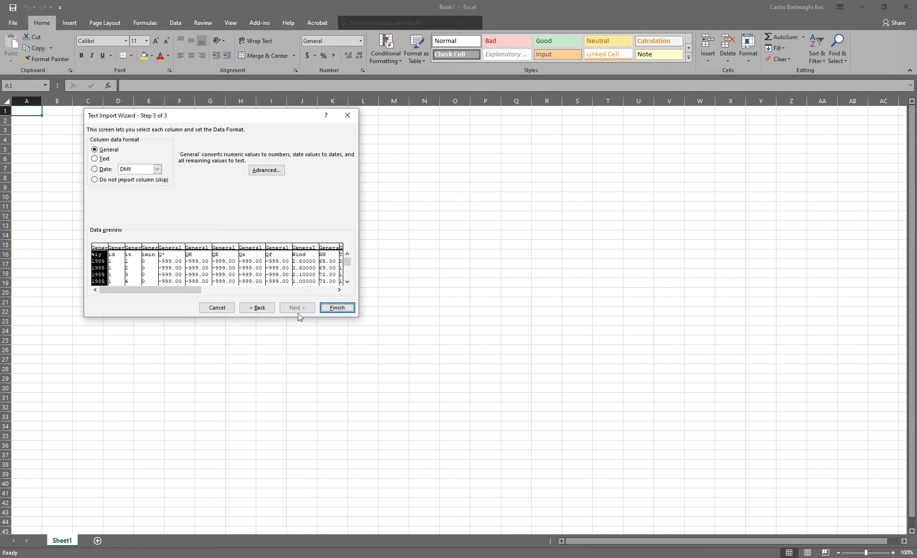
left_click(337, 308)
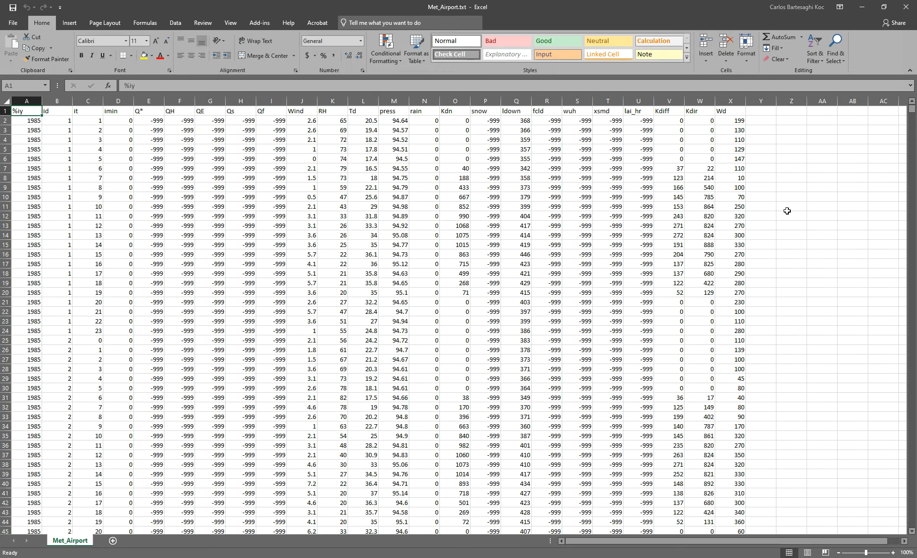
Check in the id and it columns where the first day's hourly records end and the second day begins.
scroll(828, 287, "down", 12)
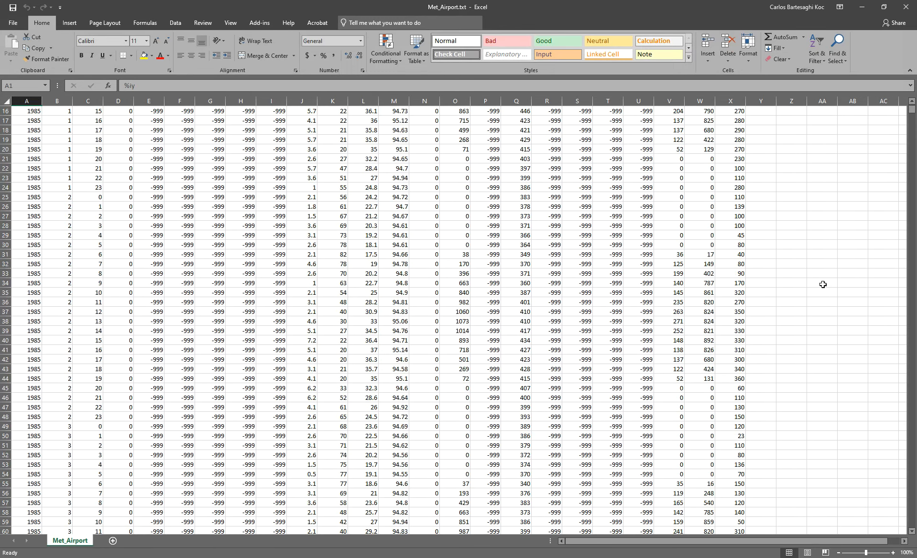
scroll(819, 276, "up", 12)
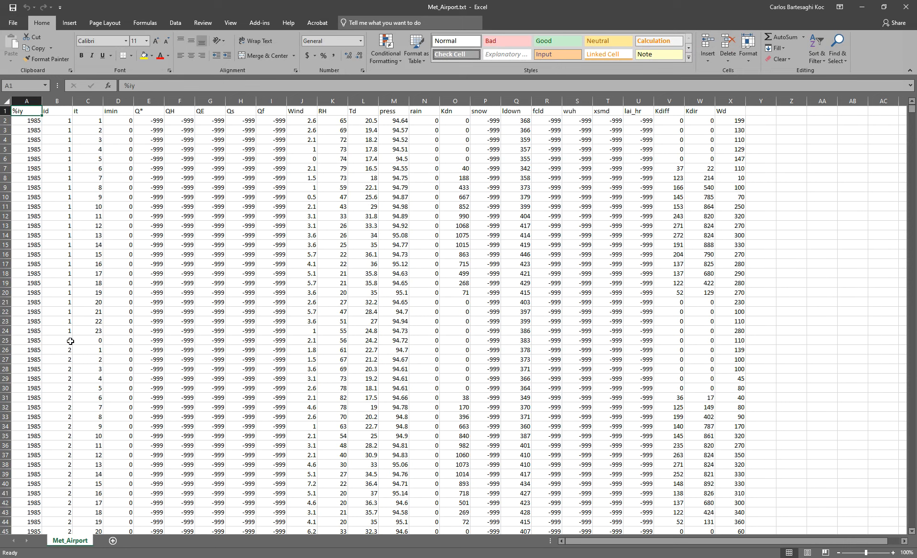
left_click(10, 331)
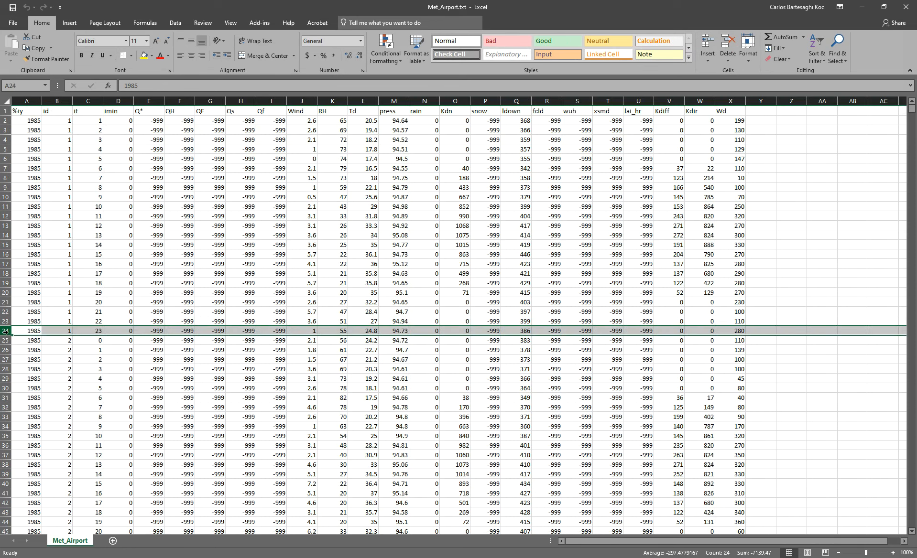
left_click(98, 342)
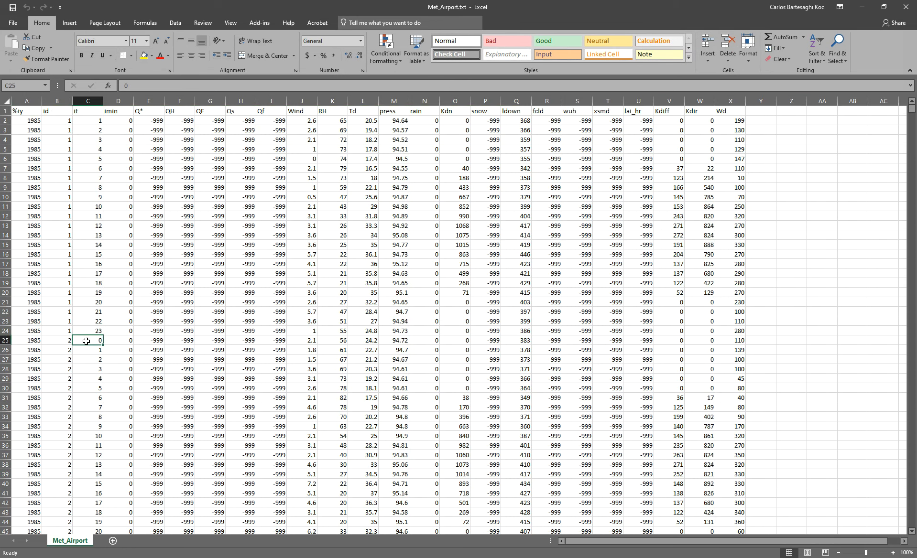
Delete all rows from row 25 to the last record at row 8761, leaving only day 1.
left_click(6, 340)
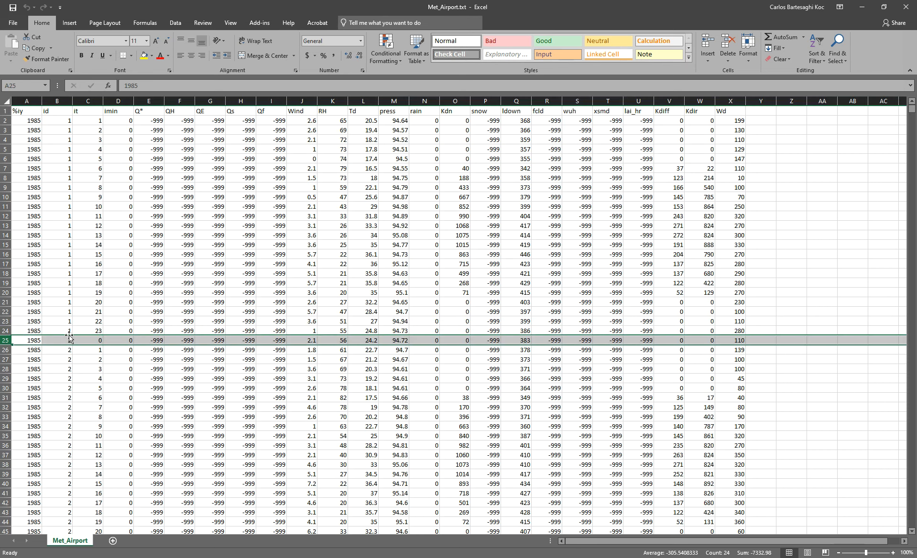
left_click_drag(912, 112, 914, 543)
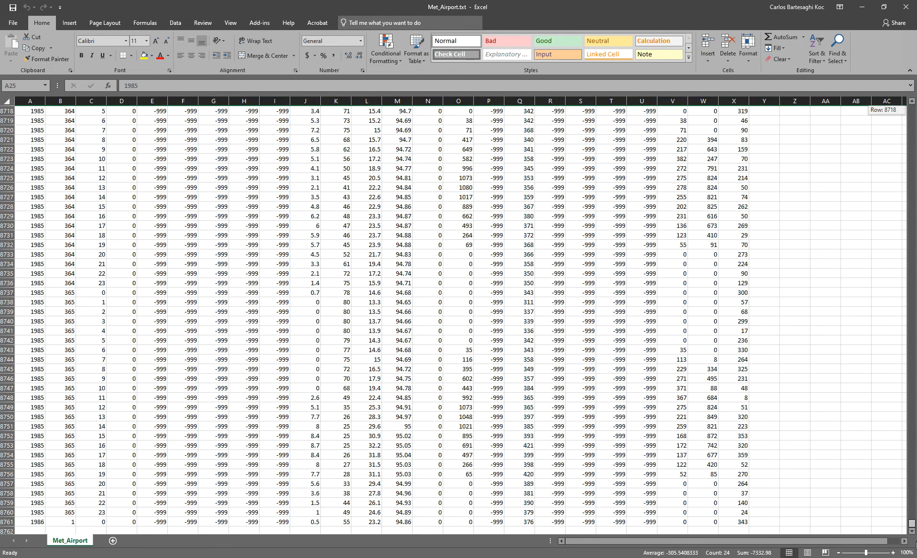
left_click_drag(915, 542, 912, 109)
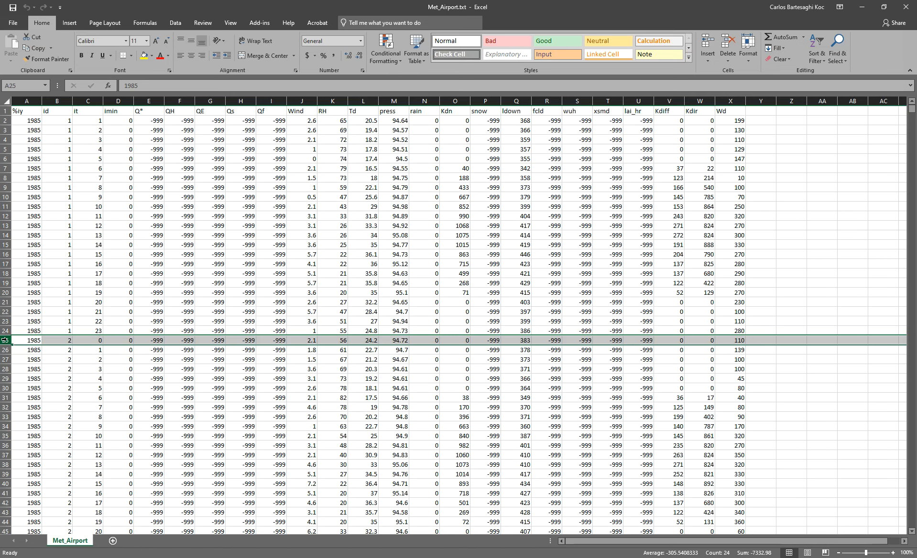
key("ctrl+shift+Down")
right_click(9, 474)
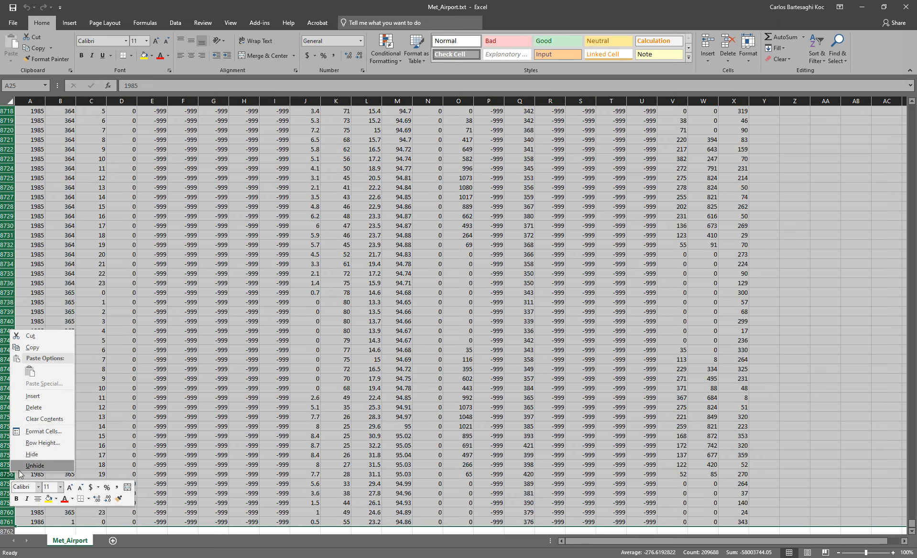
left_click(34, 407)
left_click(342, 396)
scroll(342, 397, "up", 1)
Save a copy as tab-delimited text named Met_Airport_1_Jan.txt in the AUS_ACT_Canberra.Intl.AP.949260_TMYx folder.
left_click(11, 23)
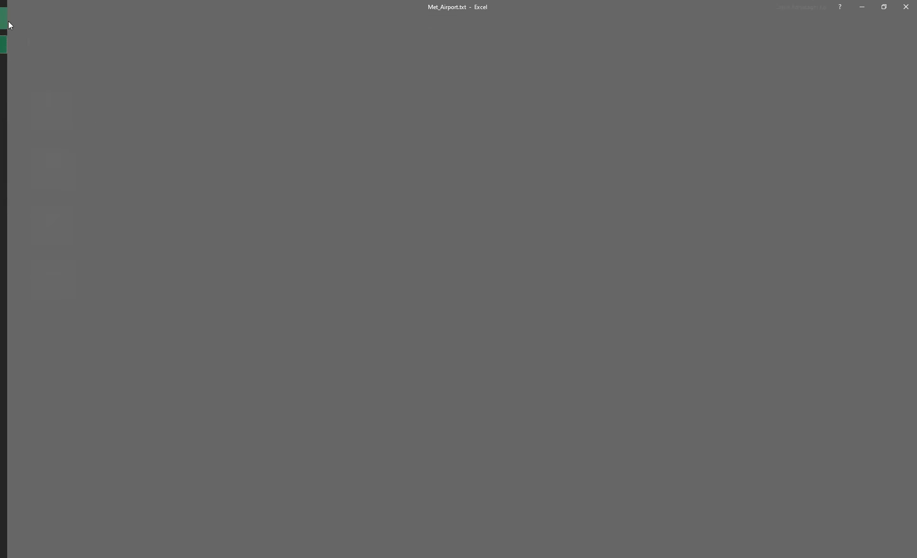
left_click(24, 117)
left_click(144, 215)
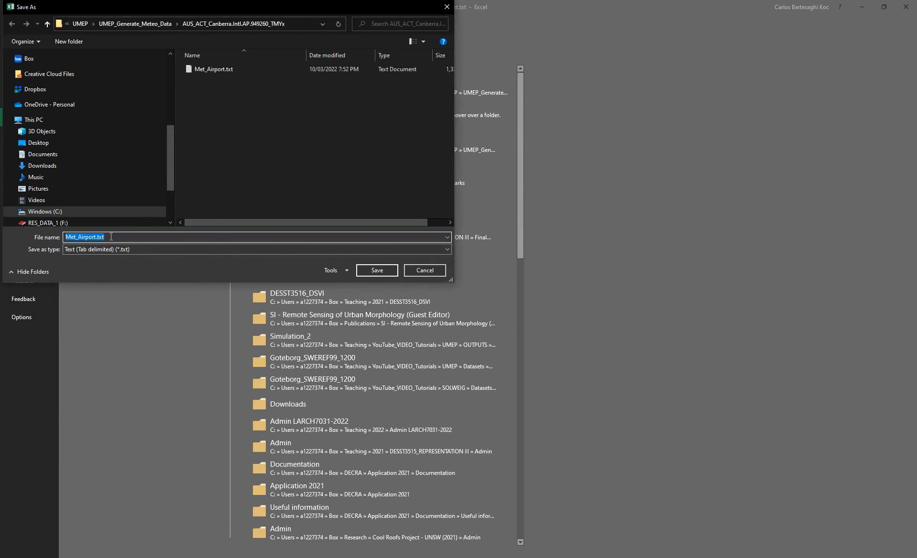
left_click(96, 238)
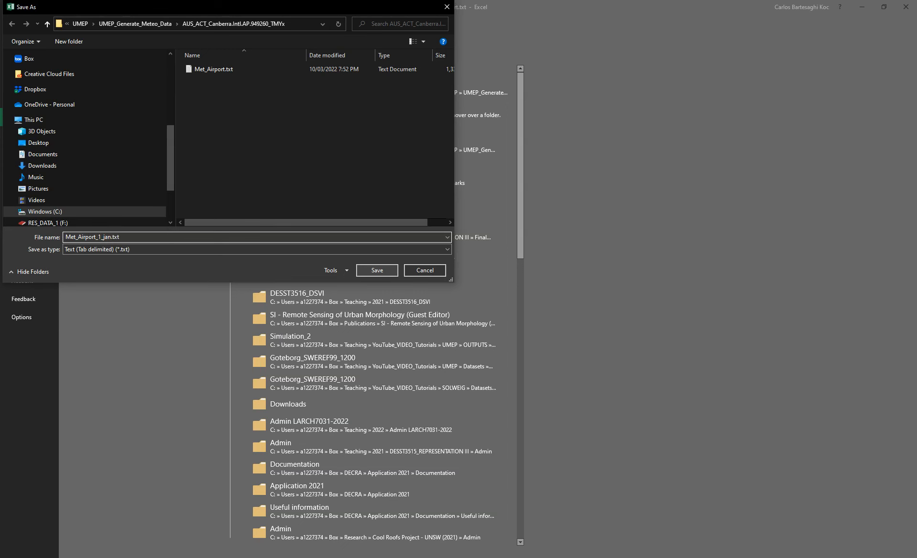
type("Jan")
left_click(377, 270)
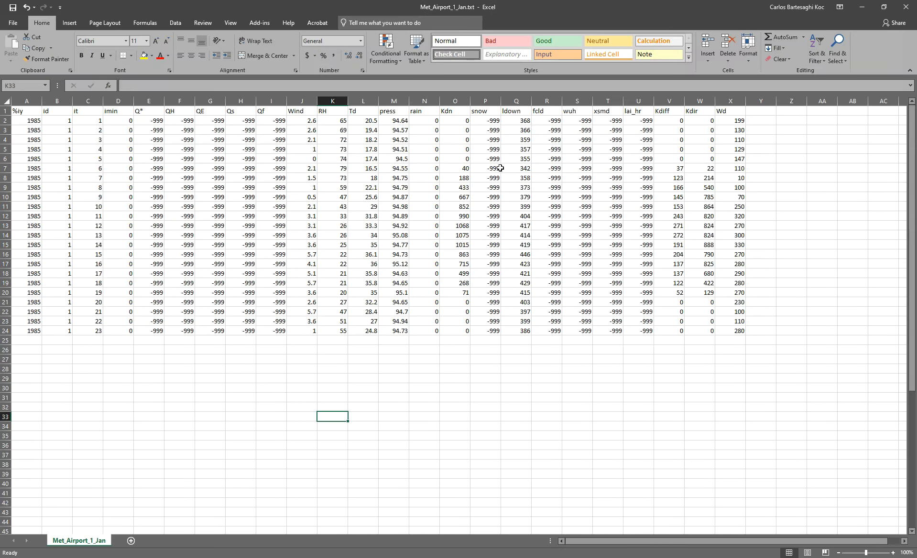
Switch to File Explorer, open Met_Airport_1_Jan.txt in Notepad to check its hourly rows, and close it.
key("alt+Tab")
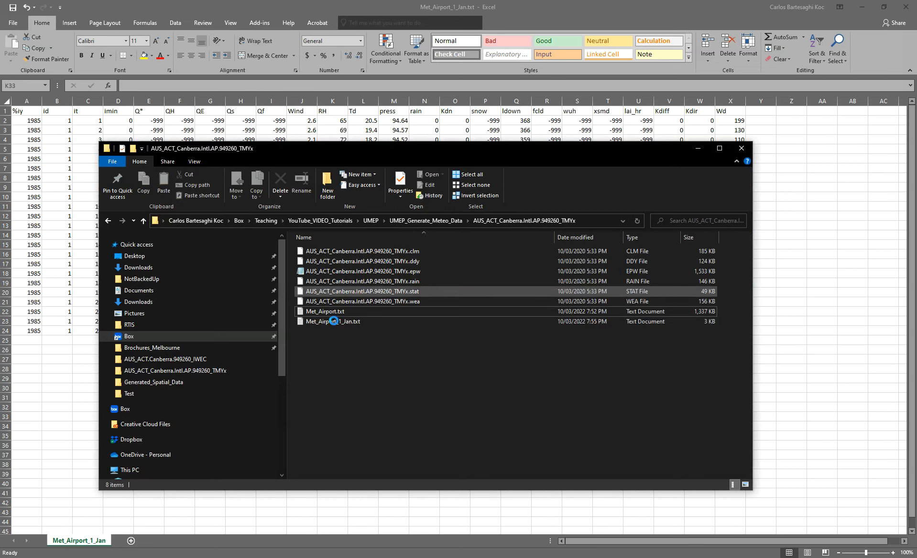
double_click(339, 323)
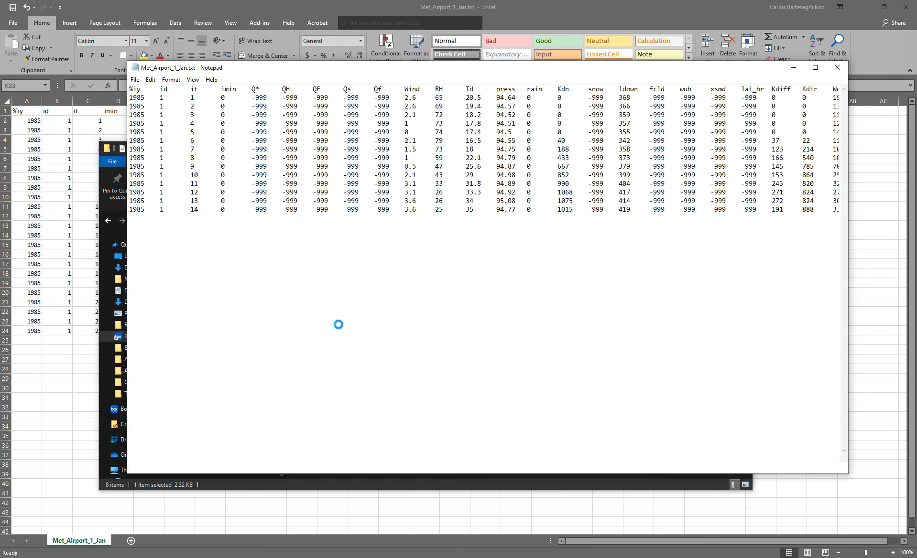
left_click_drag(655, 457, 401, 461)
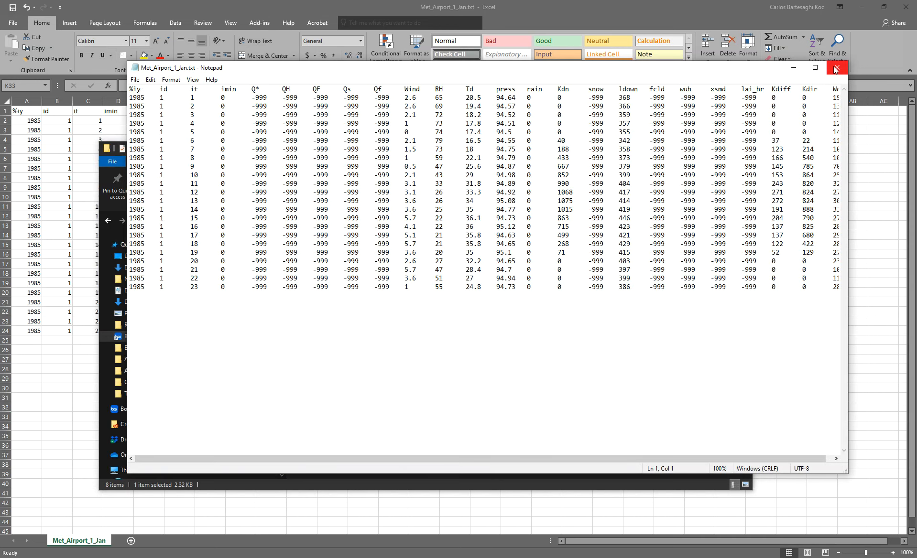
left_click_drag(182, 97, 185, 293)
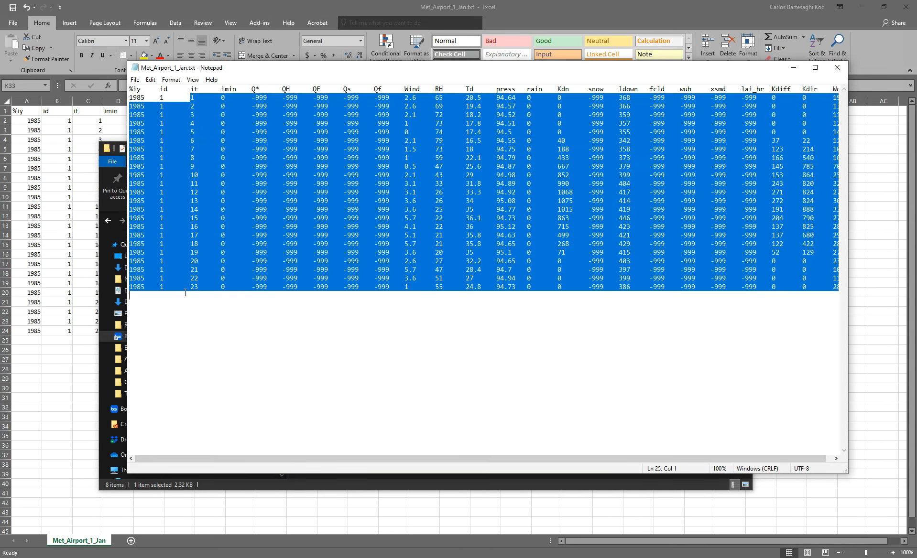
left_click(184, 287)
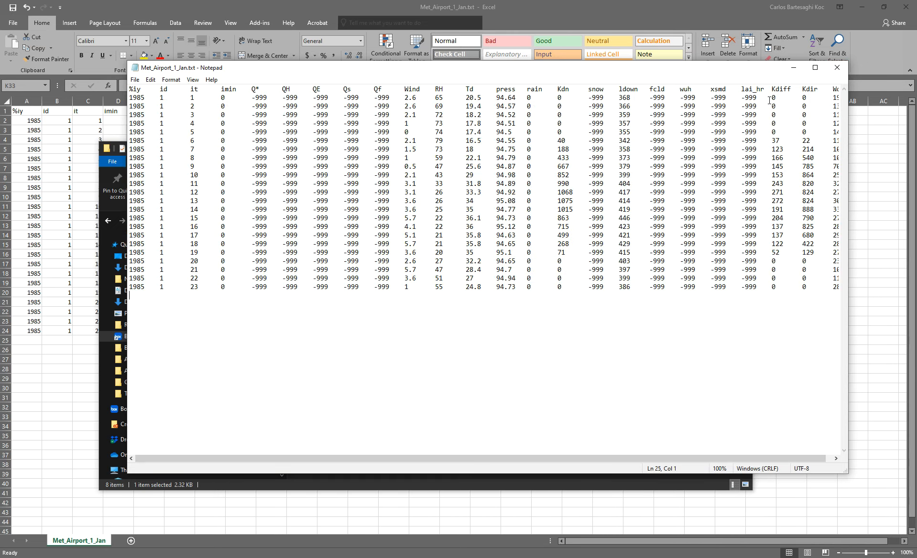
left_click(836, 71)
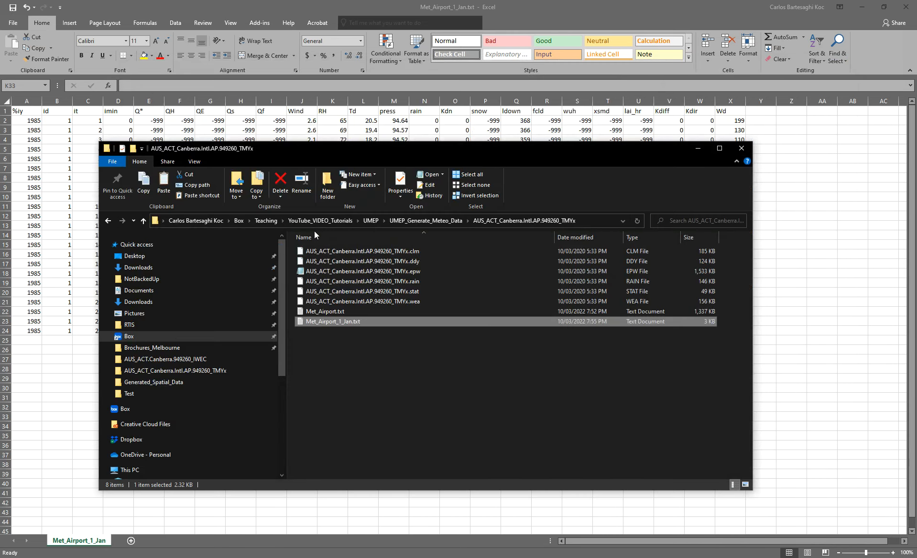
Open Met_Airport.txt in Notepad and examine the hourly records from day 2 through the end of the year.
double_click(325, 312)
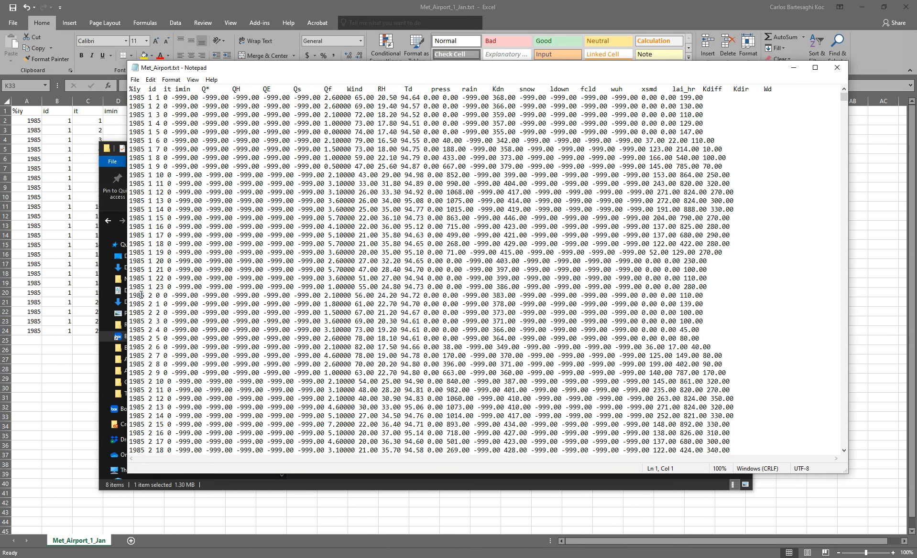
left_click_drag(131, 296, 473, 473)
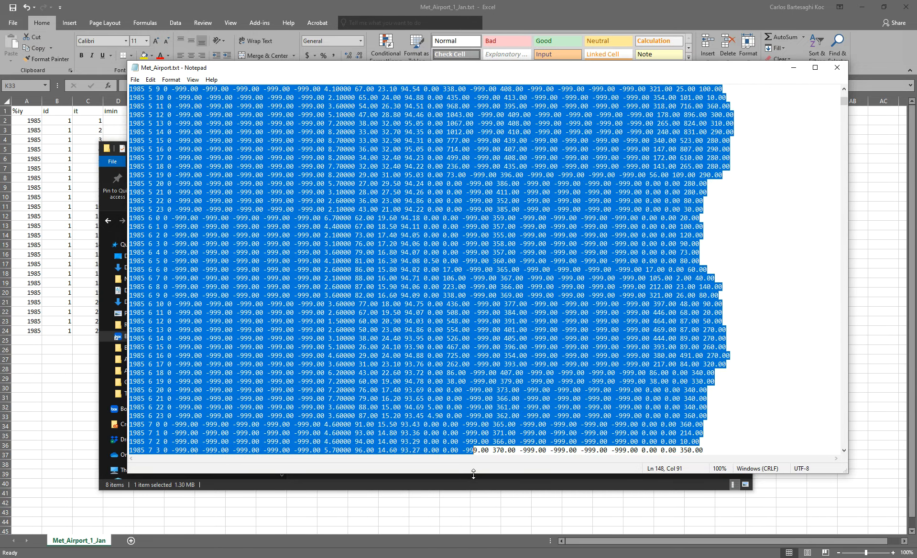
scroll(494, 436, "down", 3, "ctrl")
scroll(516, 374, "down", 15)
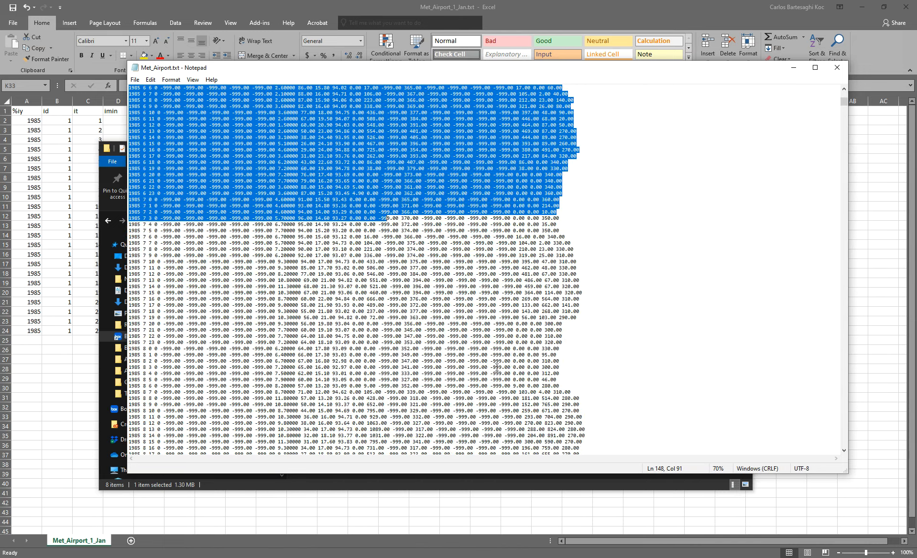
left_click_drag(843, 101, 842, 457)
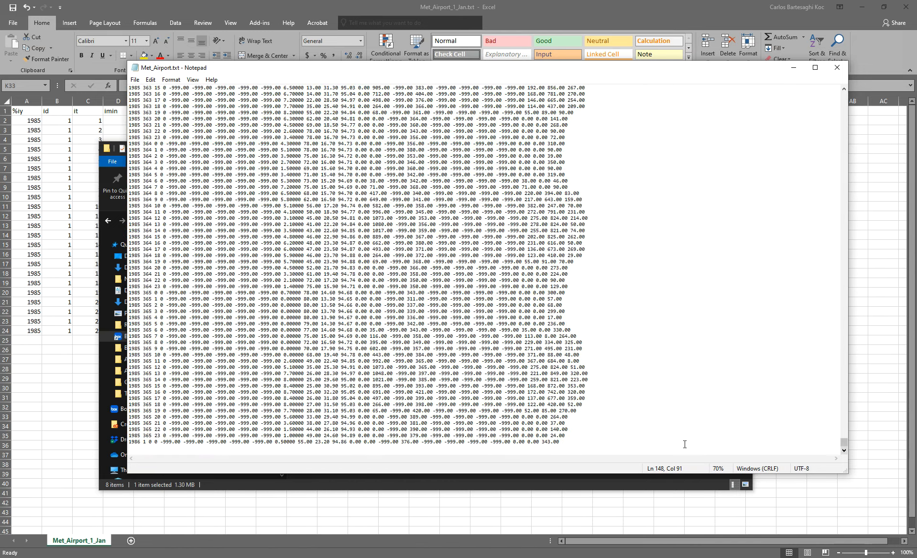
left_click_drag(566, 444, 158, 150)
left_click(603, 356)
scroll(550, 211, "up", 16)
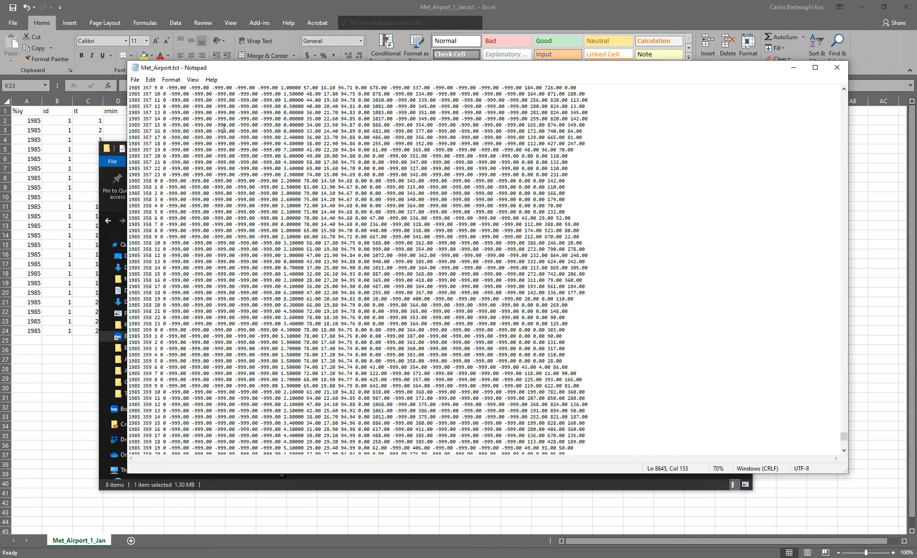
scroll(381, 288, "up", 8)
left_click_drag(843, 434, 843, 93)
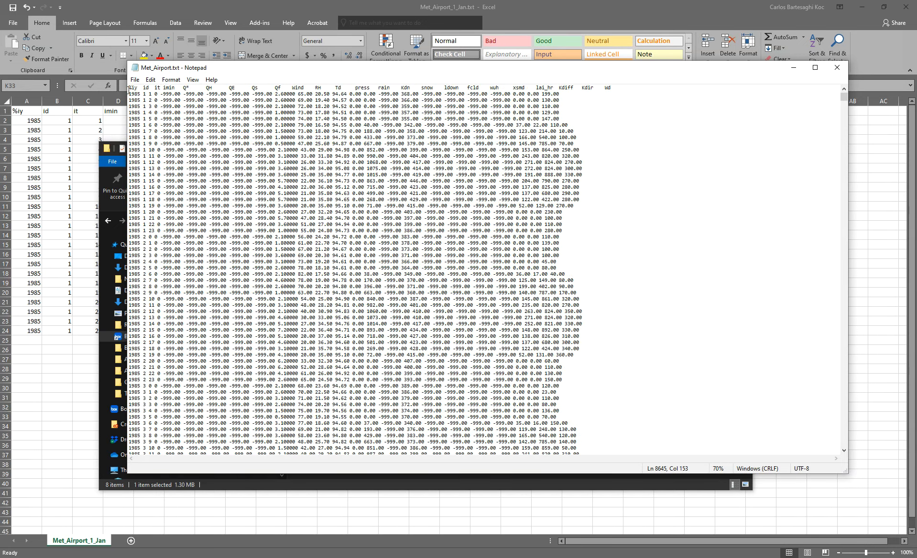
Copy the header line and all day 1 hourly rows from Met_Airport.txt, and close the file.
left_click_drag(128, 88, 572, 233)
left_click(135, 80)
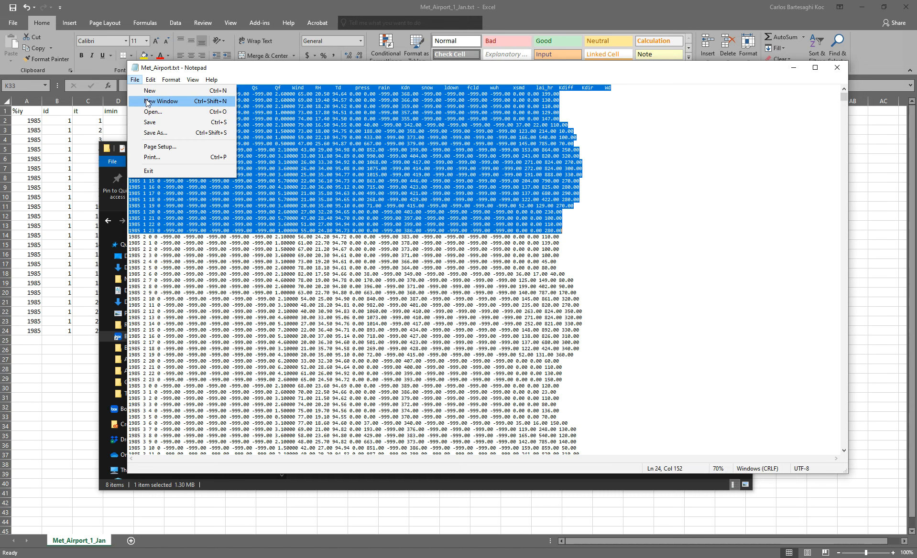
right_click(278, 129)
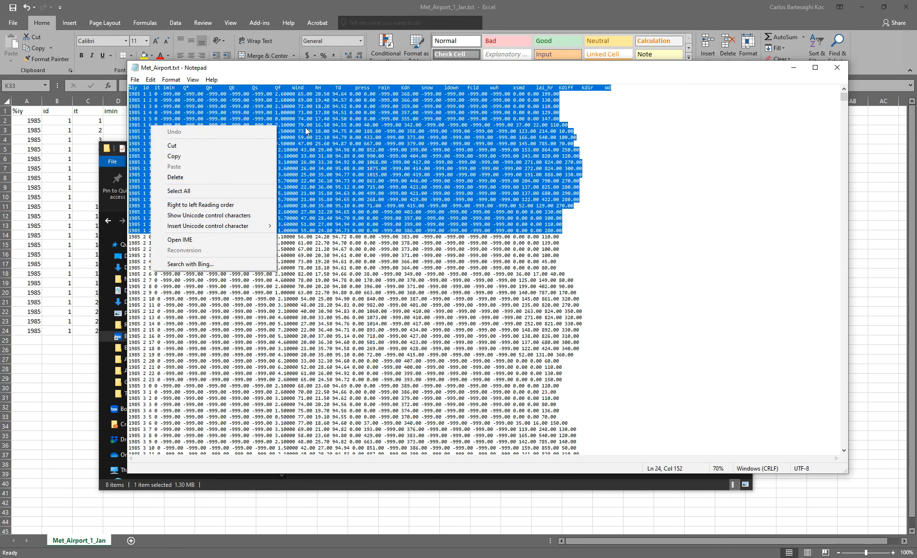
left_click(307, 126)
left_click_drag(129, 88, 624, 228)
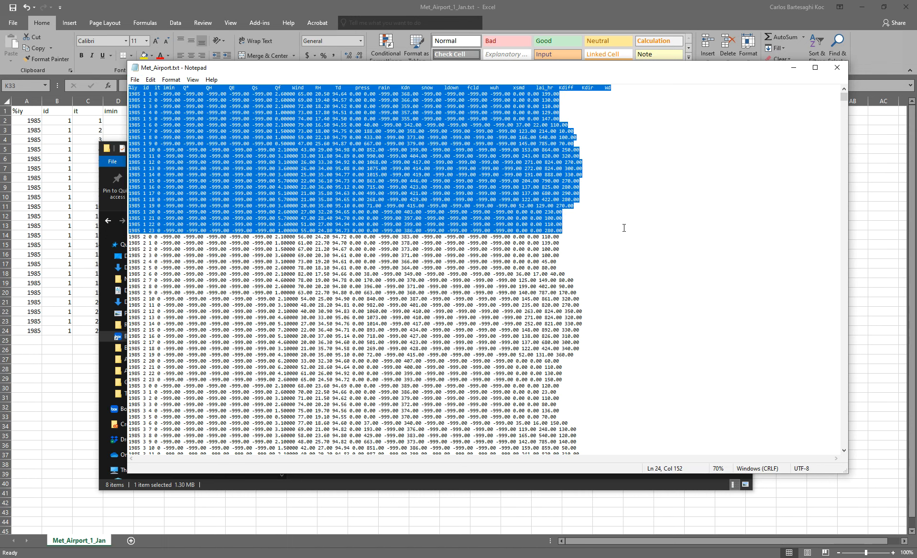
left_click(150, 80)
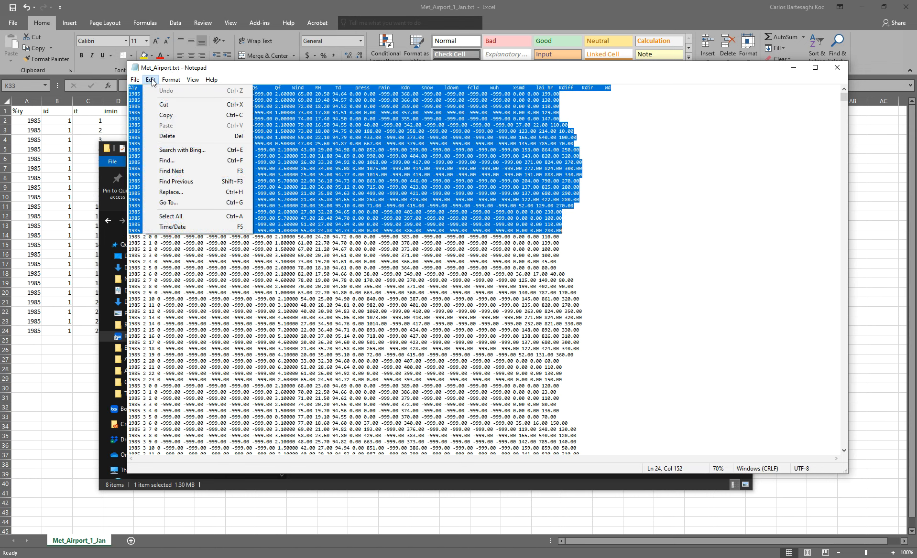
left_click(164, 117)
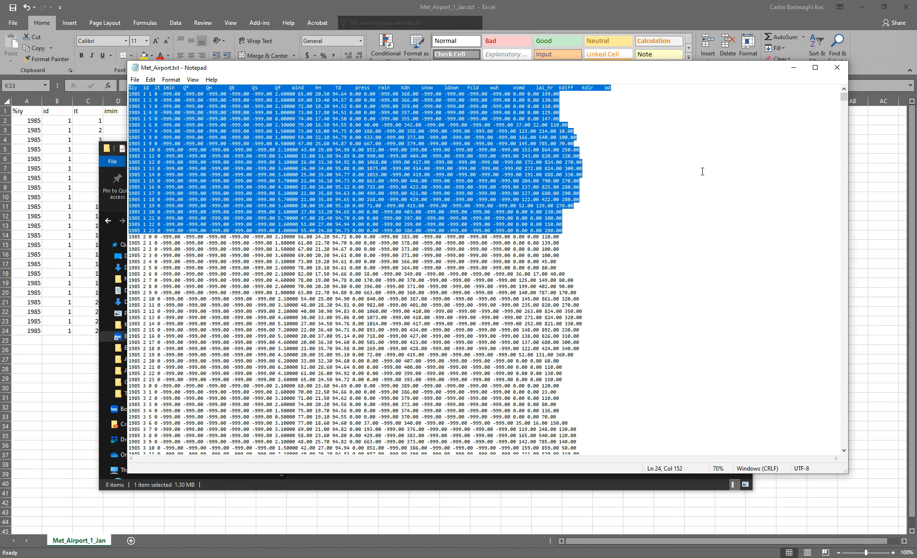
left_click(712, 172)
left_click(836, 68)
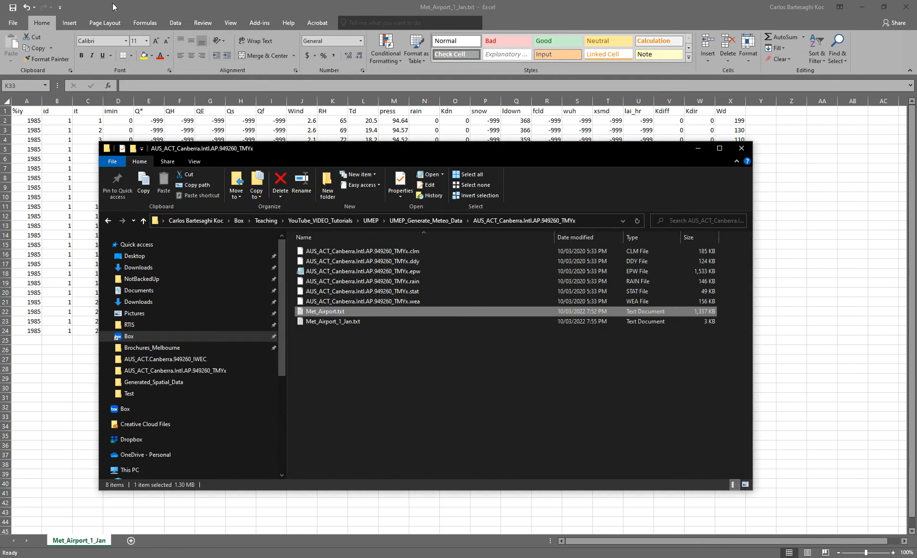
Create a new text document named Met_Airport_1_Jan_B.txt in the AUS_ACT_Canberra.Intl.AP.949260_TMYx folder.
right_click(342, 348)
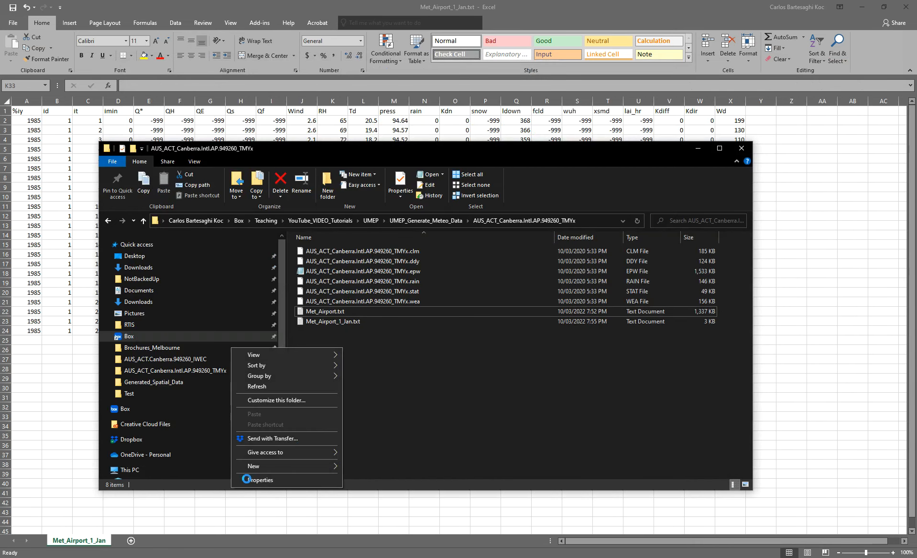
mouse_move(253, 467)
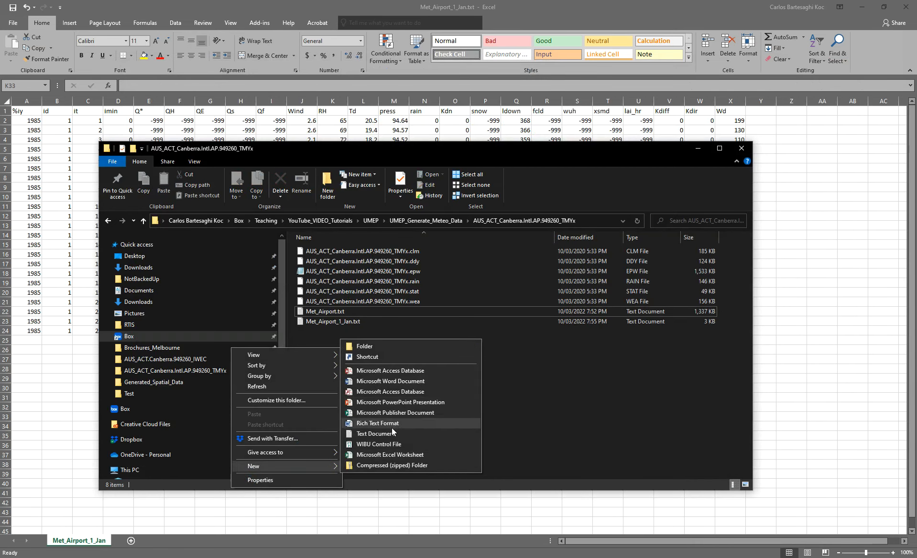
left_click(382, 434)
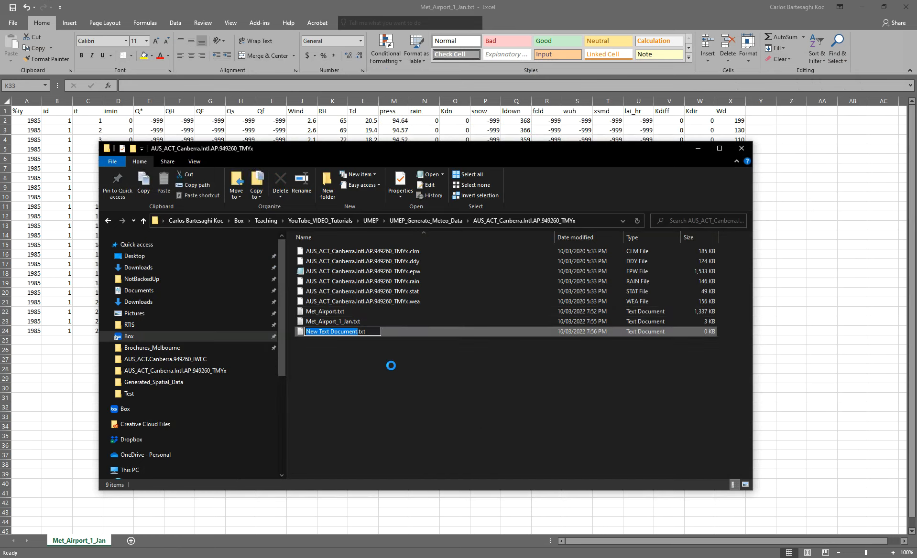
type("Met")
type("_airpott")
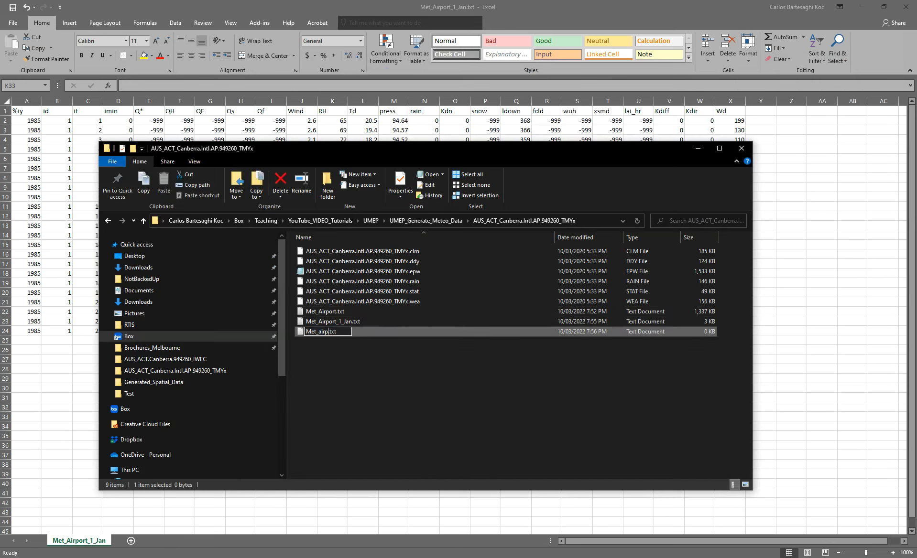
key("BackSpace")
key("BackSpace")
key("BackSpace")
key("BackSpace")
key("BackSpace")
key("BackSpace")
key("BackSpace")
type("Aoi")
key("BackSpace")
key("BackSpace")
type("irport_1_Jan")
key("Return")
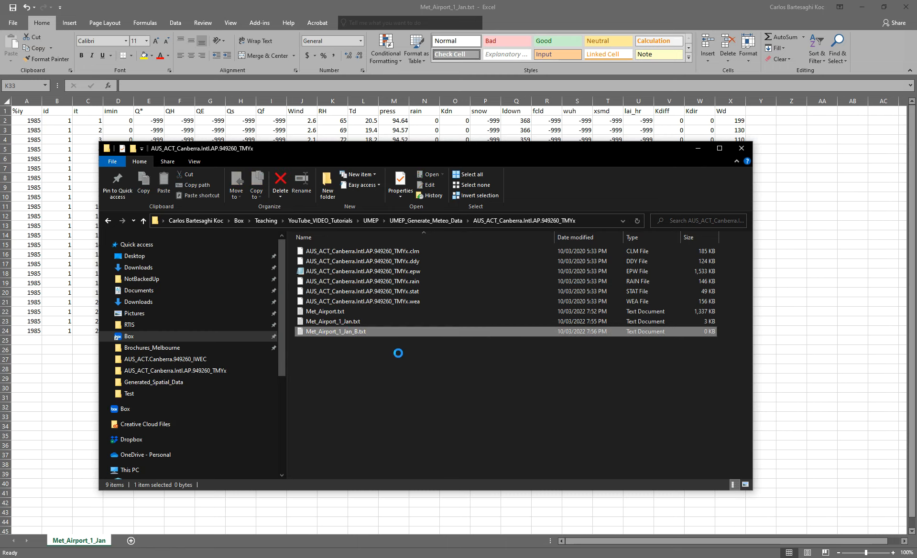
Paste the copied header and day 1 rows into Met_Airport_1_Jan_B.txt, then save and close the file.
key("ctrl+v")
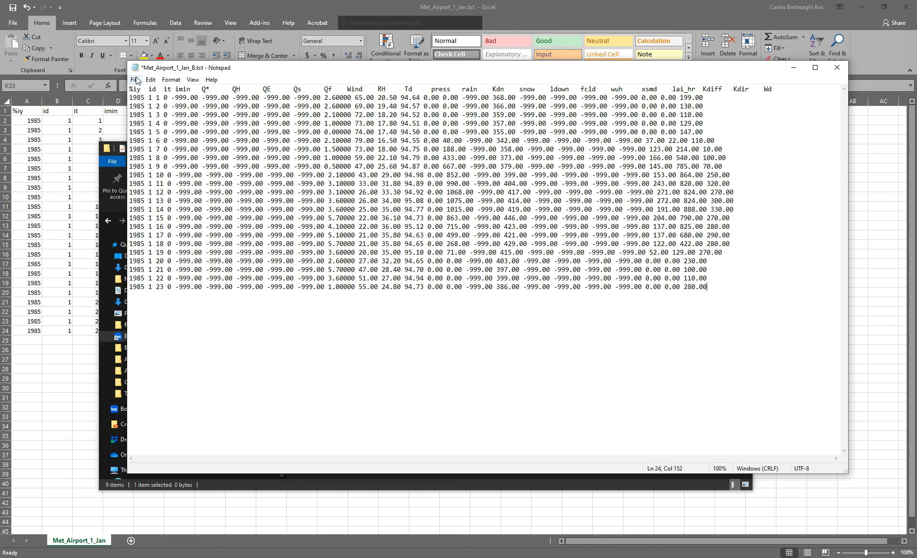
left_click(508, 487)
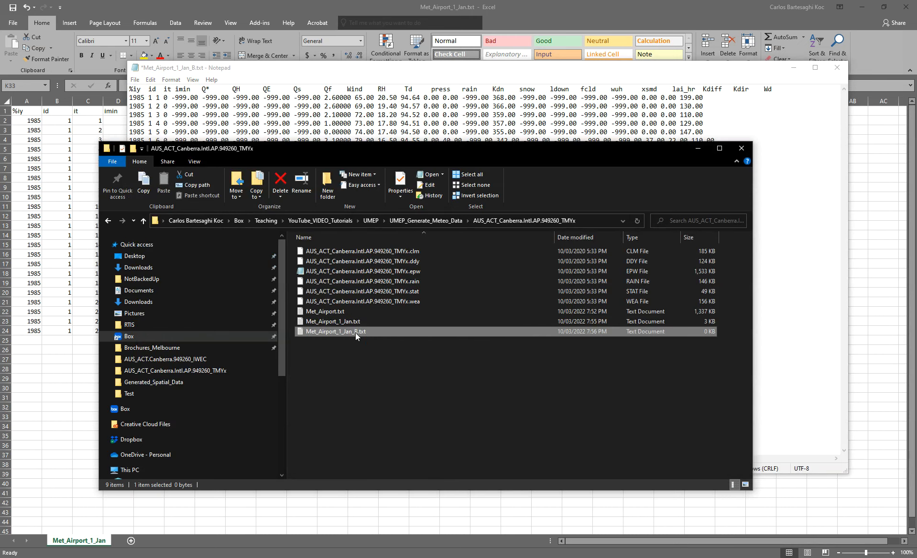
left_click(697, 149)
left_click(134, 80)
left_click(153, 121)
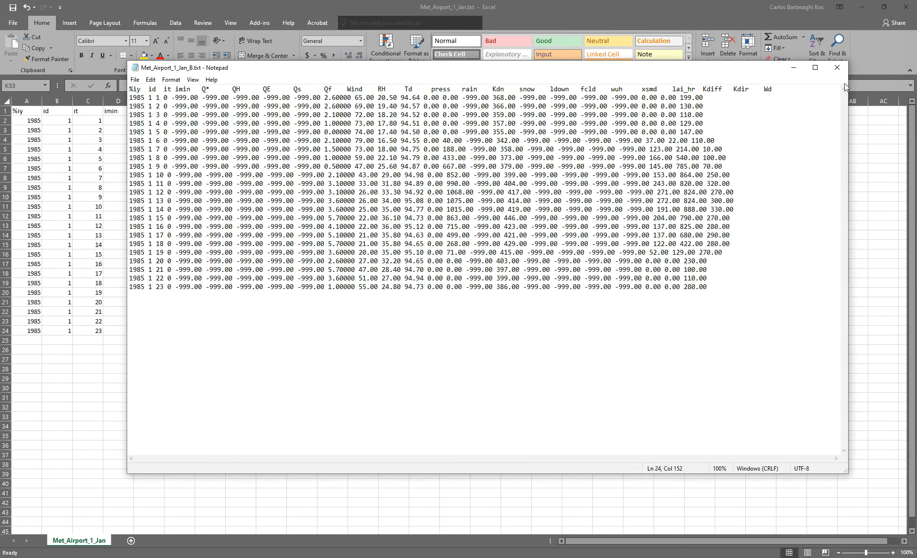
left_click(836, 67)
Close Excel to return to QGIS, and open the UMEP Sky View Factor Calculator.
left_click(905, 7)
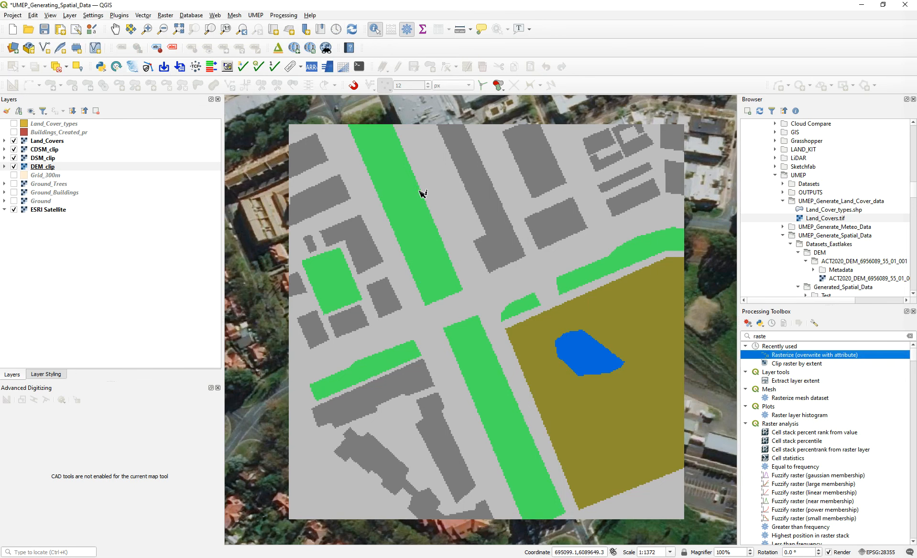
left_click(49, 141)
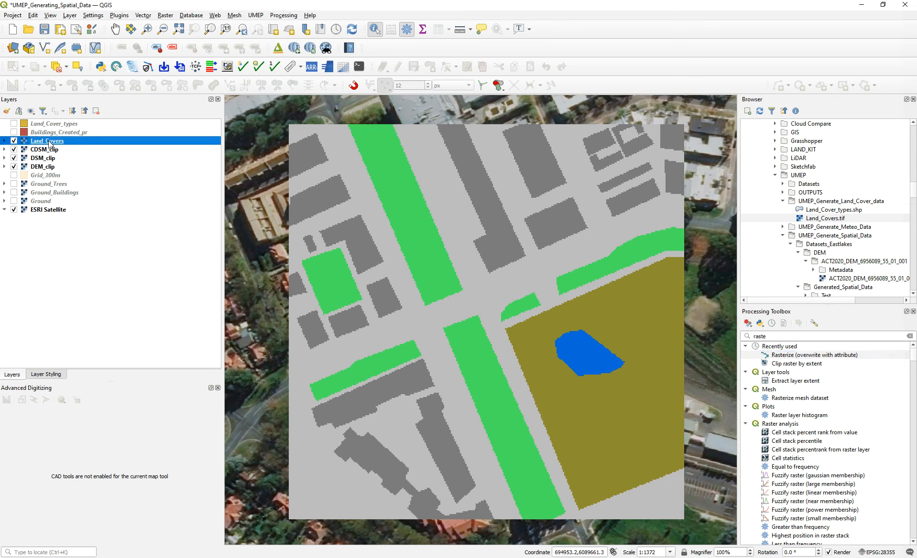
left_click(50, 151)
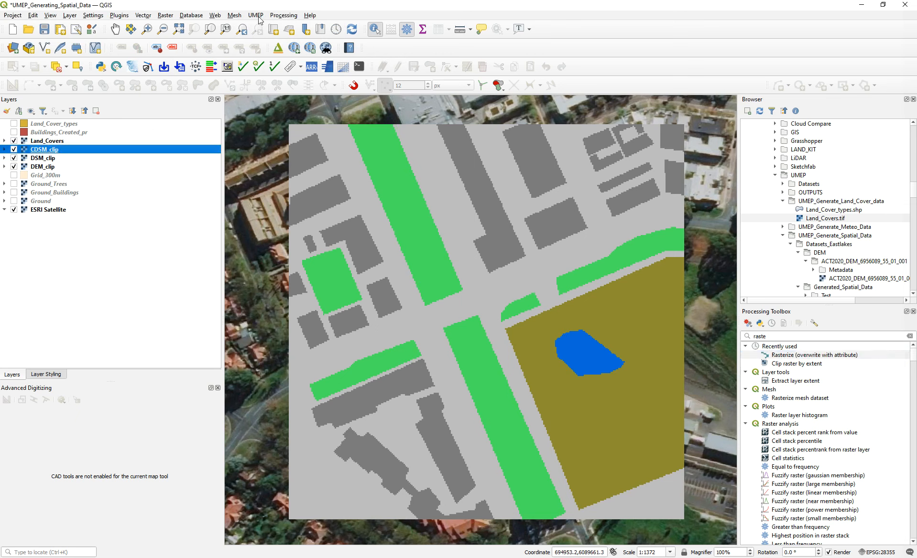
left_click(258, 18)
mouse_move(271, 41)
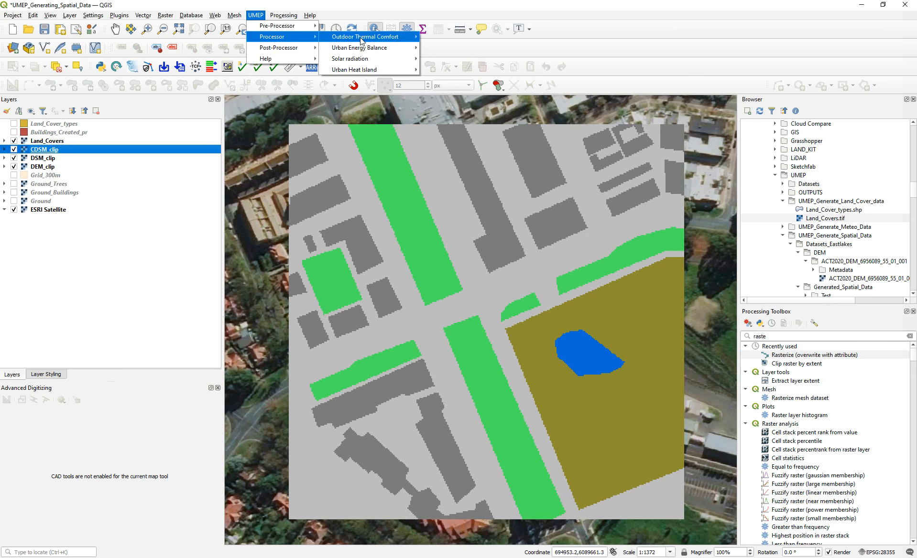
mouse_move(345, 49)
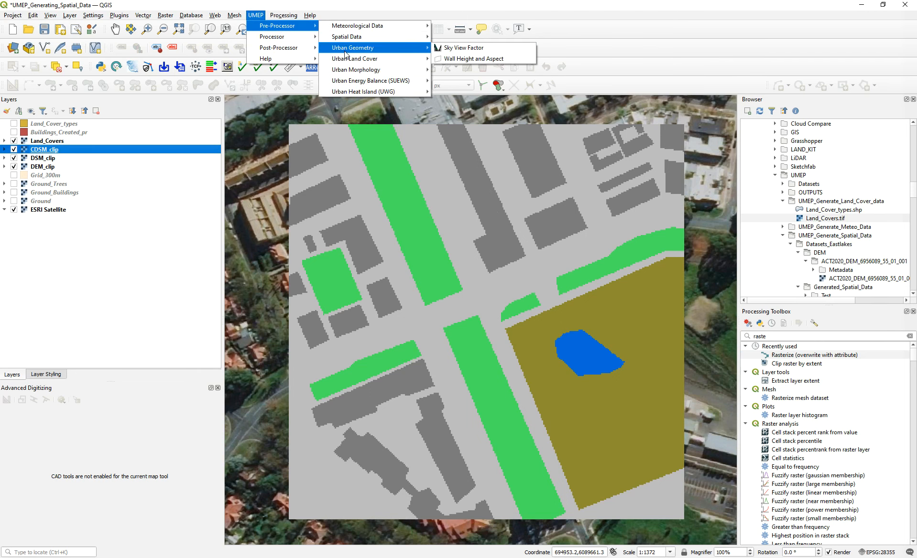
left_click(471, 52)
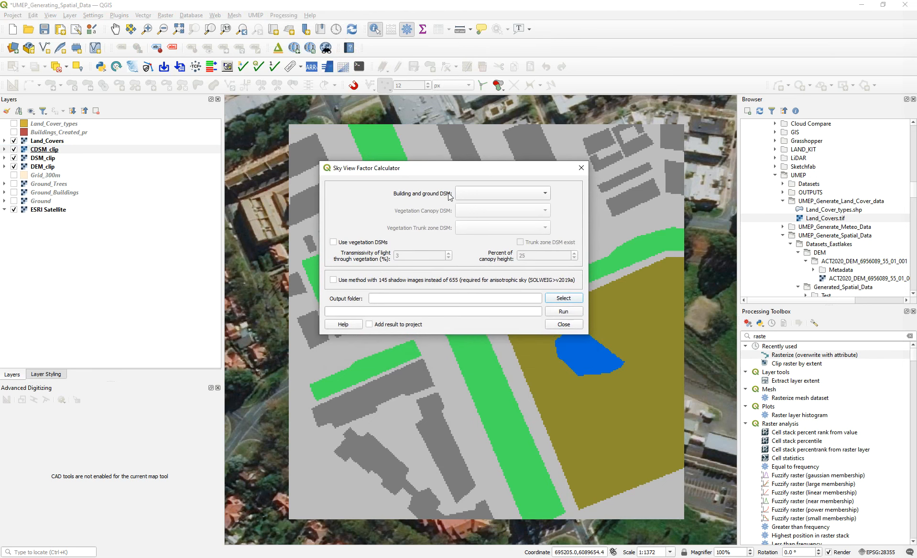
Set DSM_clip as the building and ground DSM, and enable vegetation DSMs with CDSM_clip as the canopy DSM.
left_click(504, 194)
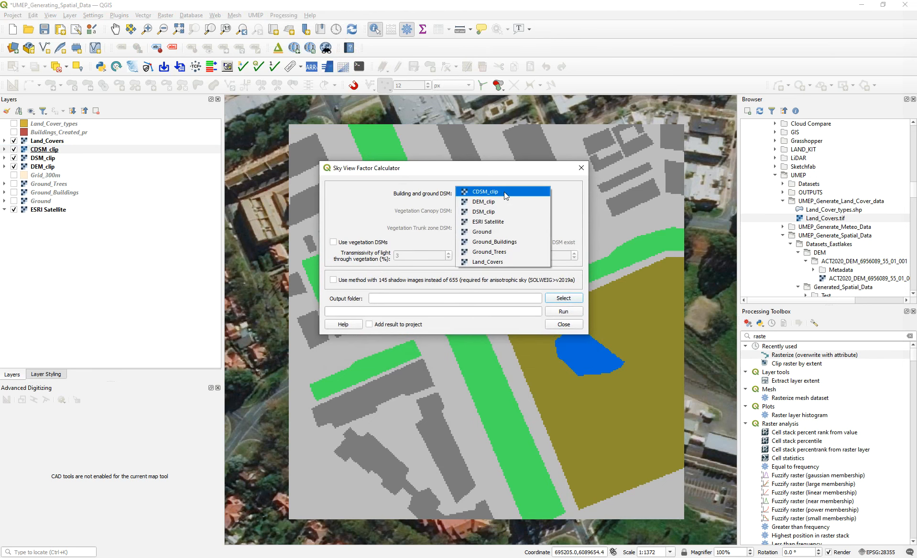
left_click(489, 212)
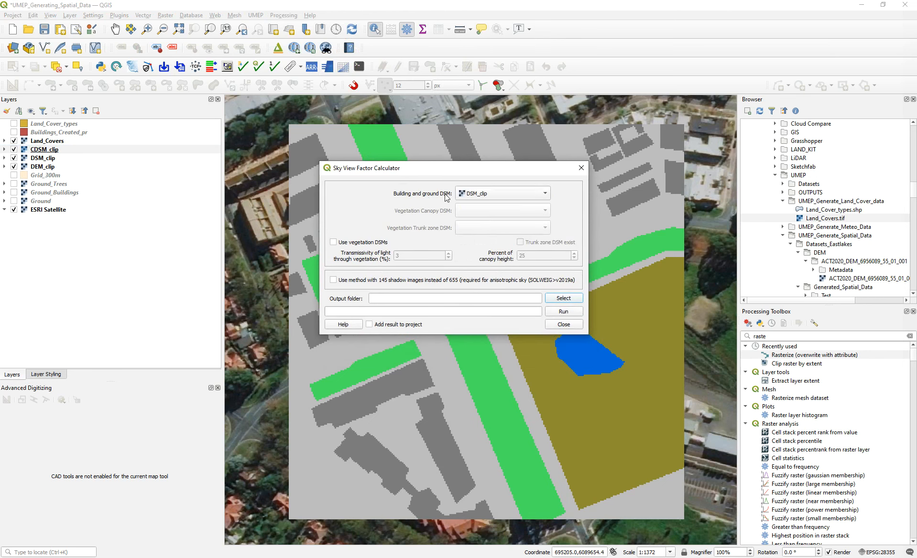
left_click(333, 242)
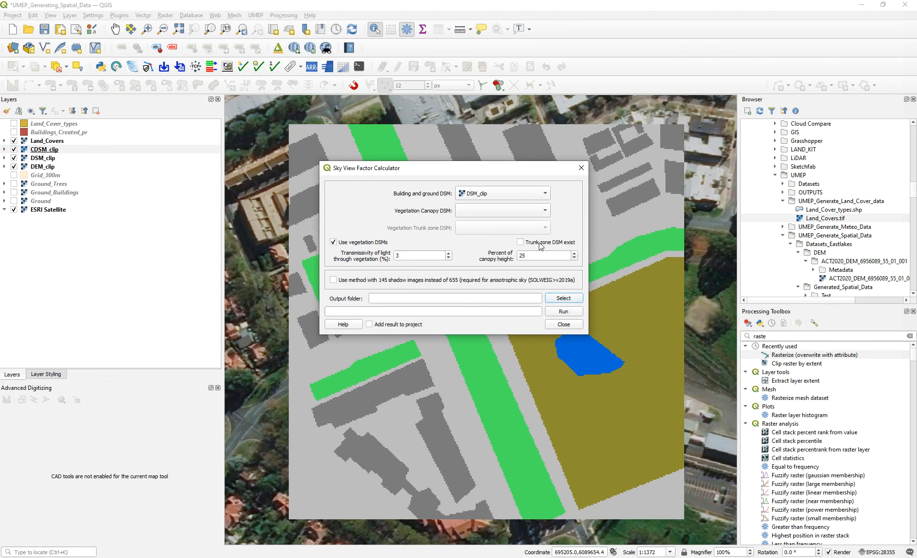
left_click(508, 210)
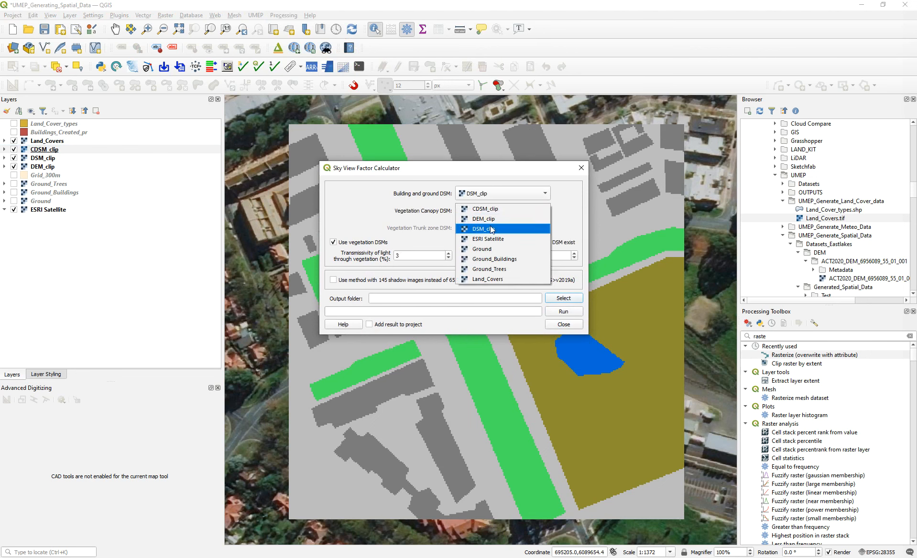
left_click(486, 209)
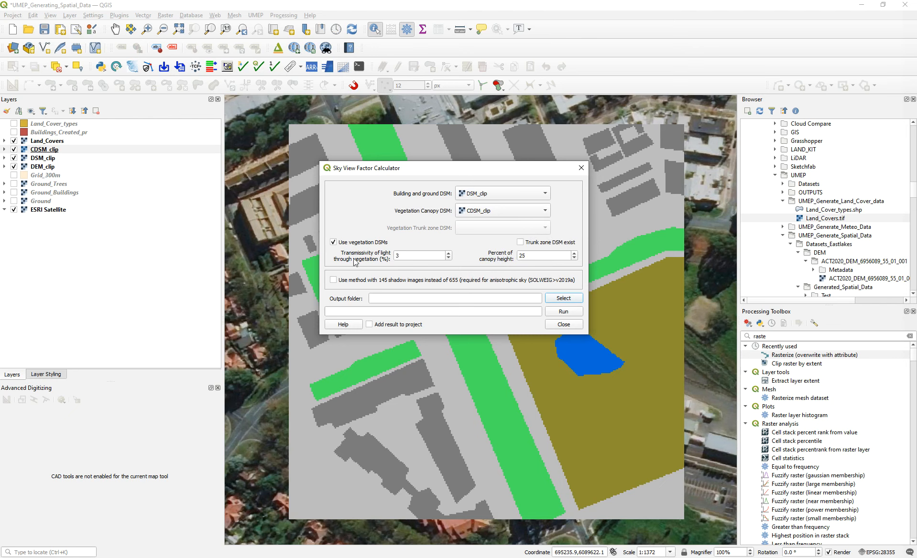
left_click(544, 252)
Set the sky view factor output folder to UMEP_Generate_Meteo_Data/SVF, enable adding the result to the project, and close the calculator without running it.
left_click(564, 298)
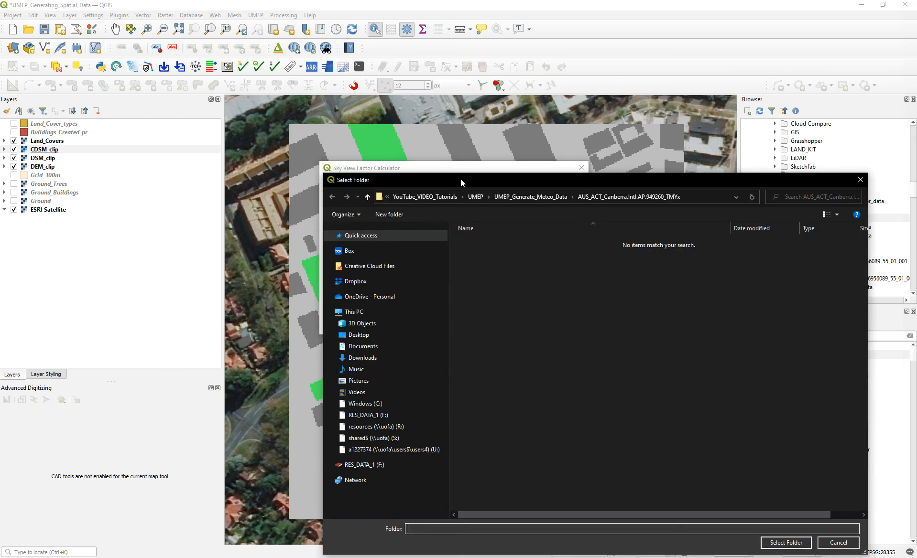
left_click(544, 195)
left_click(594, 195)
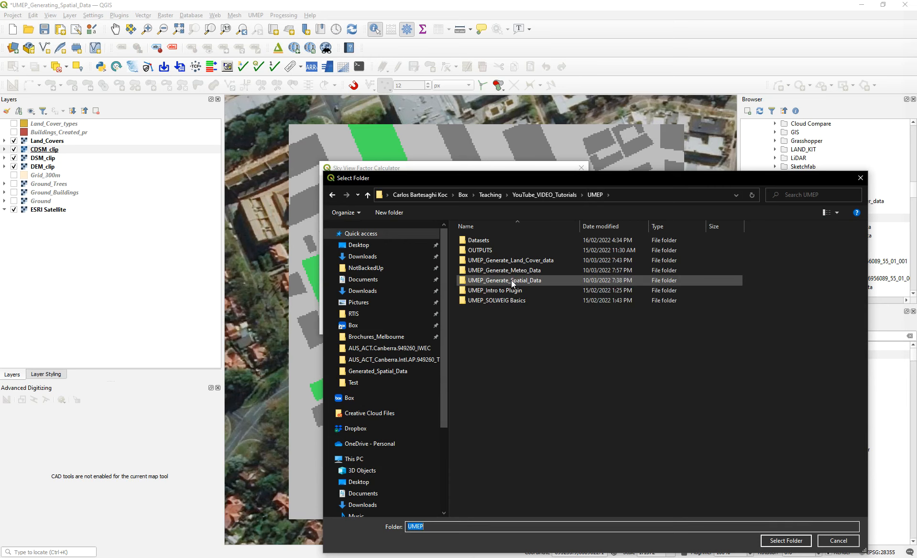
double_click(511, 281)
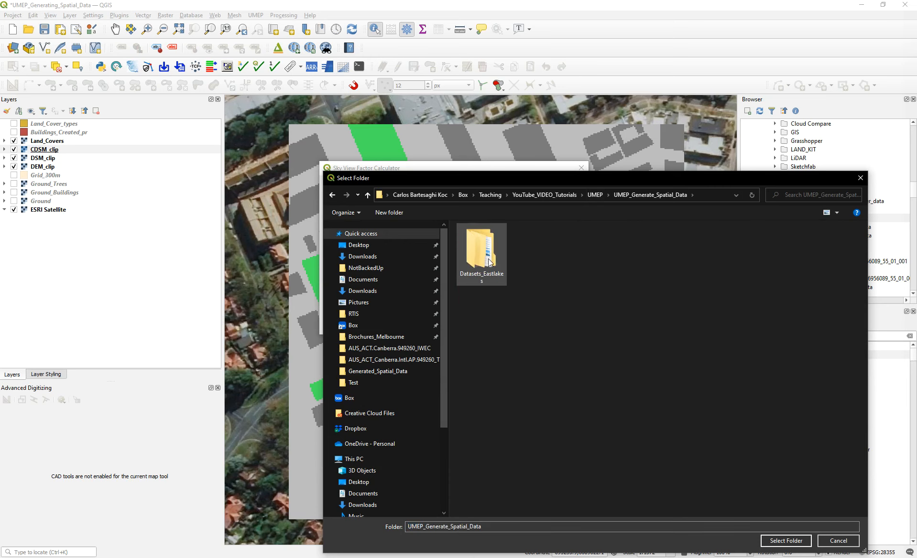
left_click(594, 195)
double_click(513, 281)
double_click(492, 260)
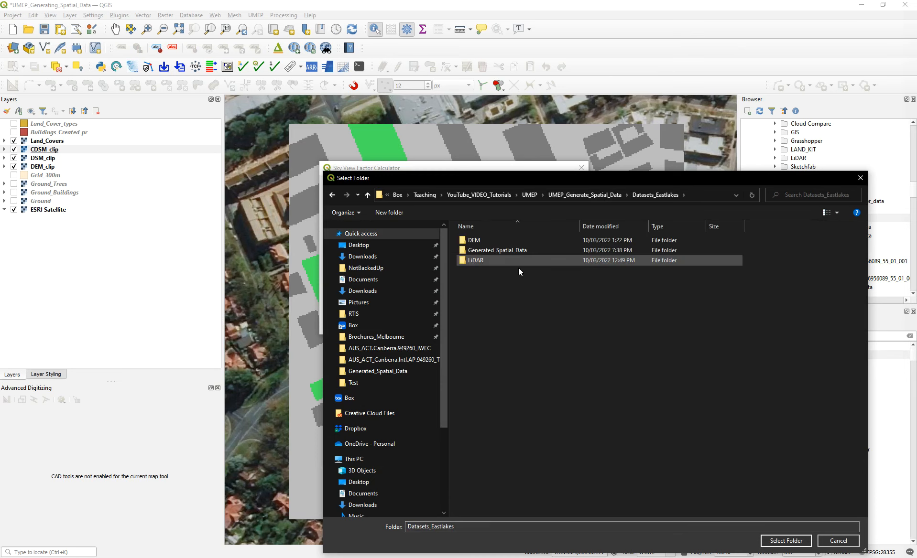
left_click(613, 196)
left_click(595, 195)
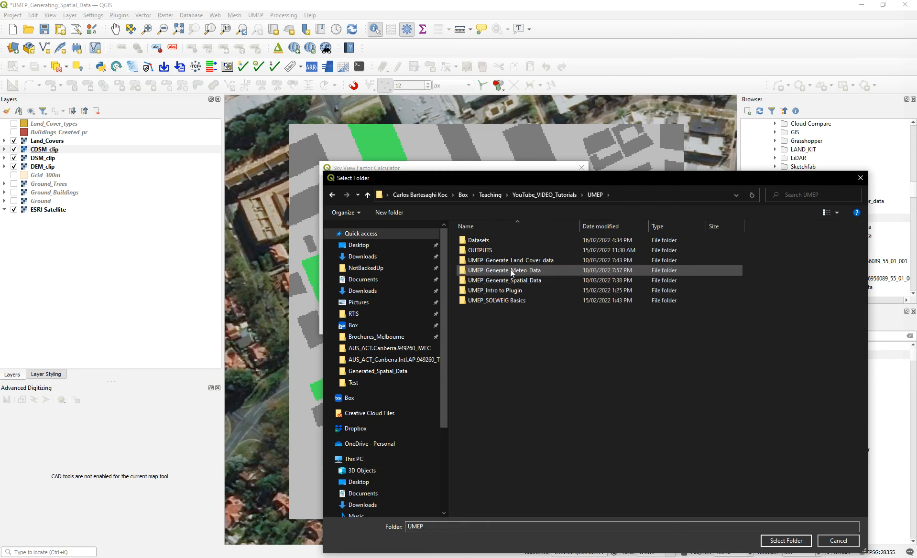
double_click(509, 271)
left_click(474, 259)
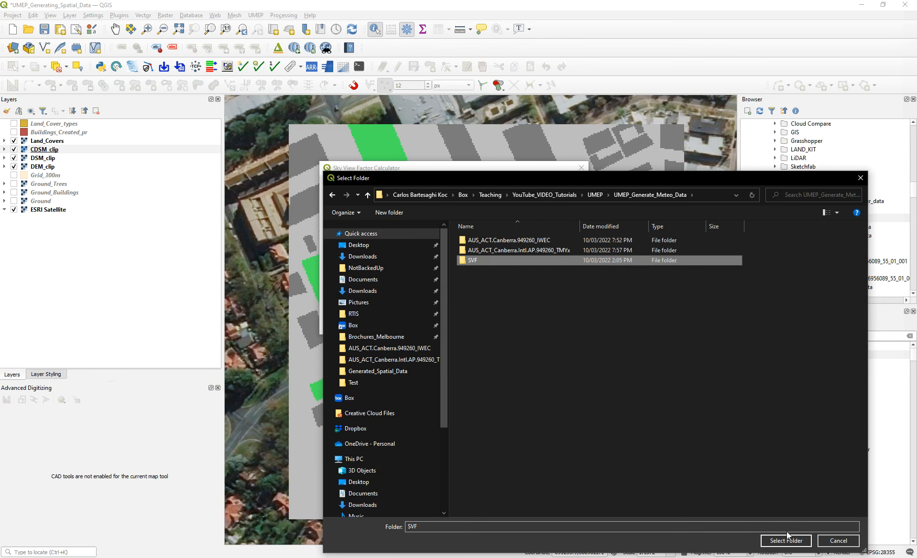
left_click(786, 541)
left_click(372, 326)
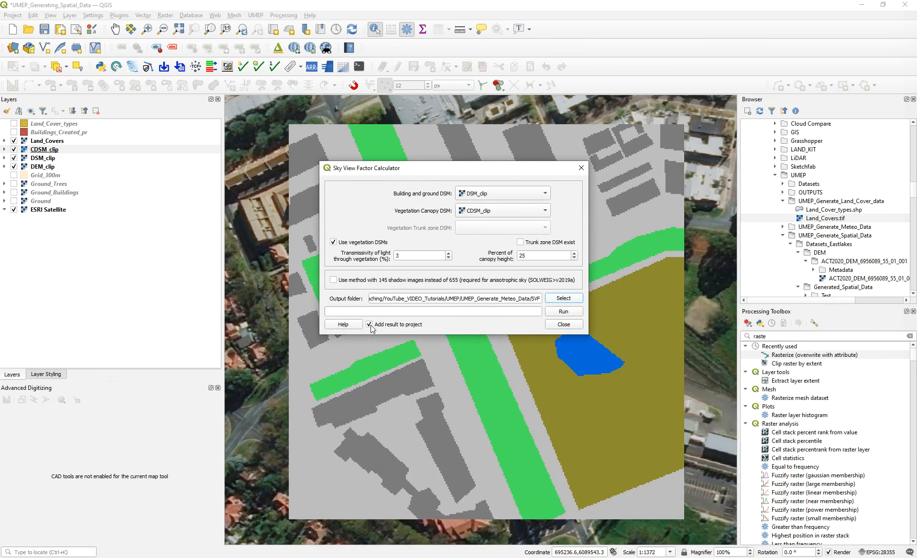
left_click(563, 325)
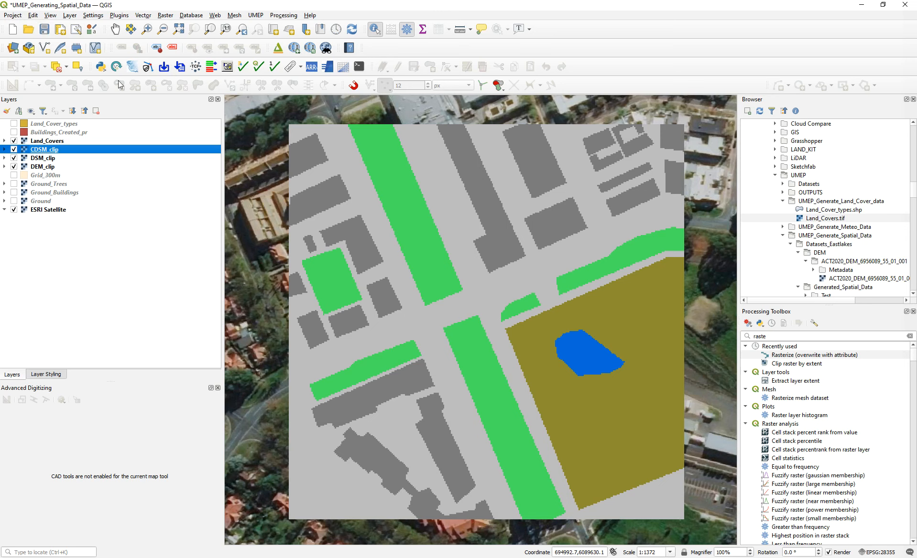
Add SkyViewFactor.tif to the map from the SVF folder inside UMEP_Generate_Meteo_Data.
scroll(818, 219, "down", 1)
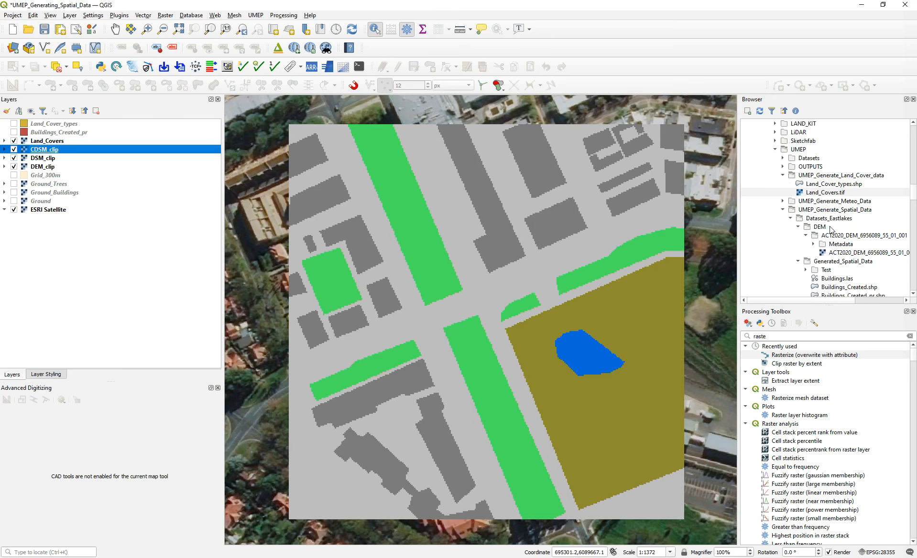
scroll(834, 215, "up", 2)
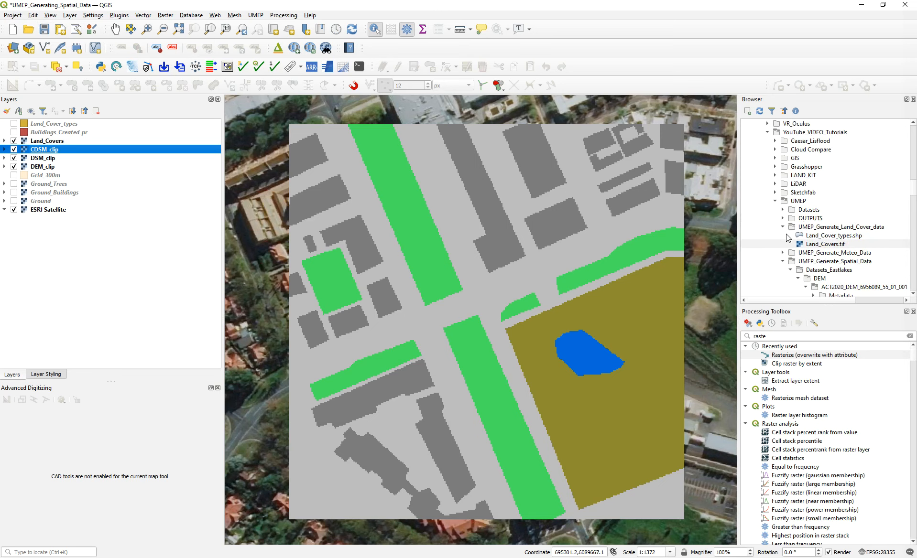
left_click(782, 261)
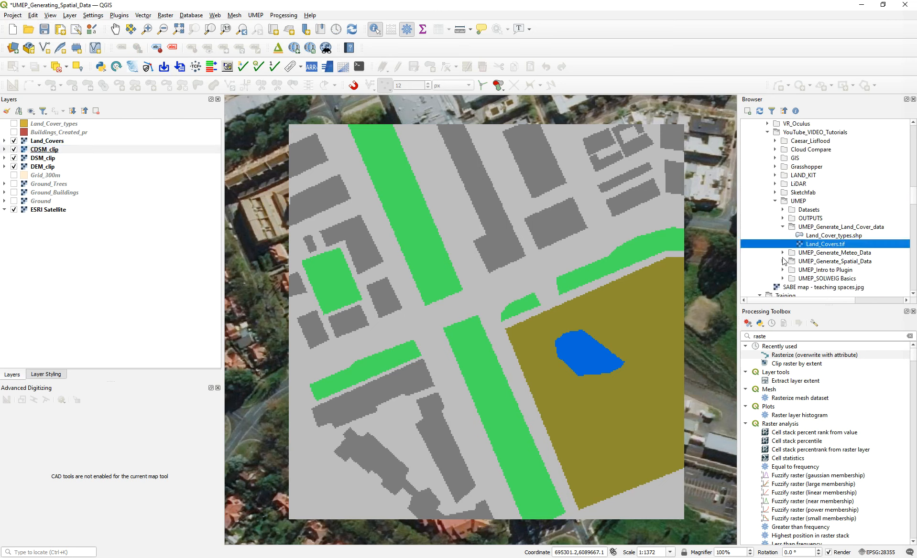
left_click(782, 253)
scroll(795, 258, "down", 2)
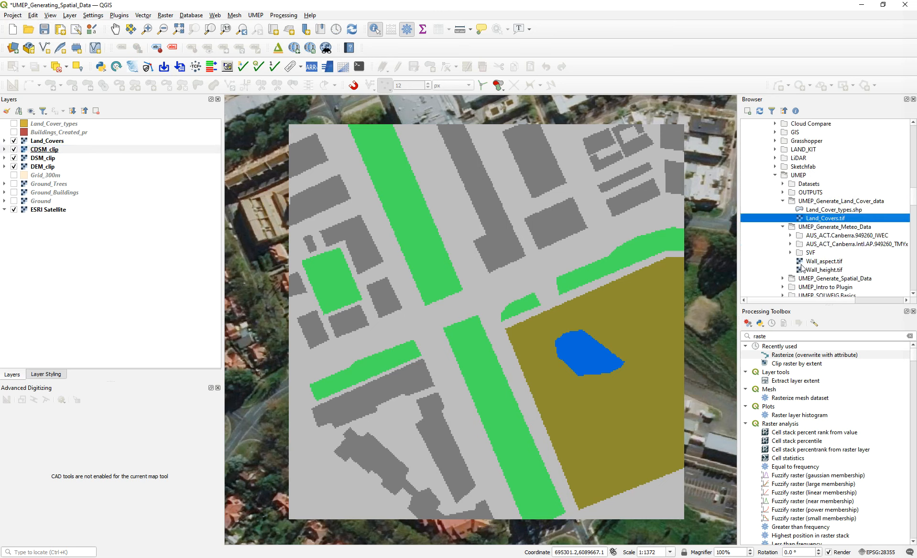
left_click(791, 227)
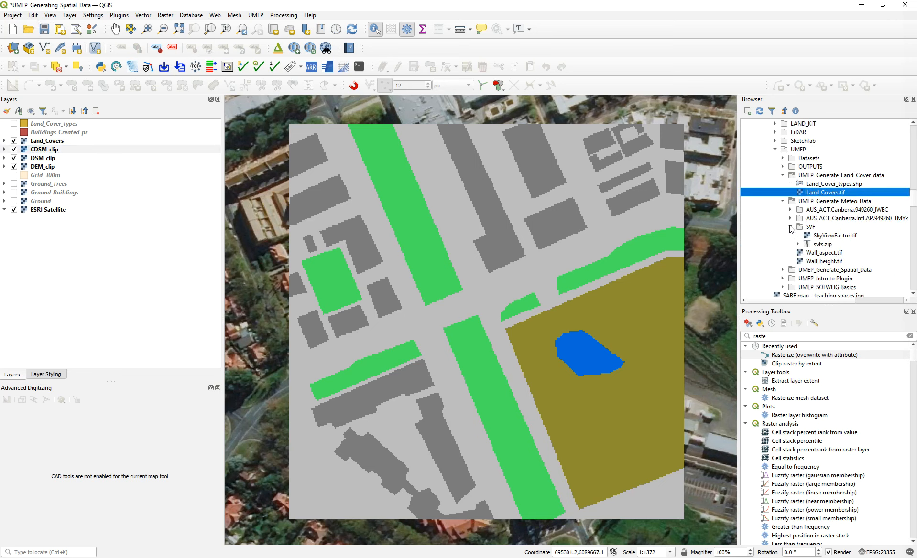
left_click(834, 236)
double_click(834, 236)
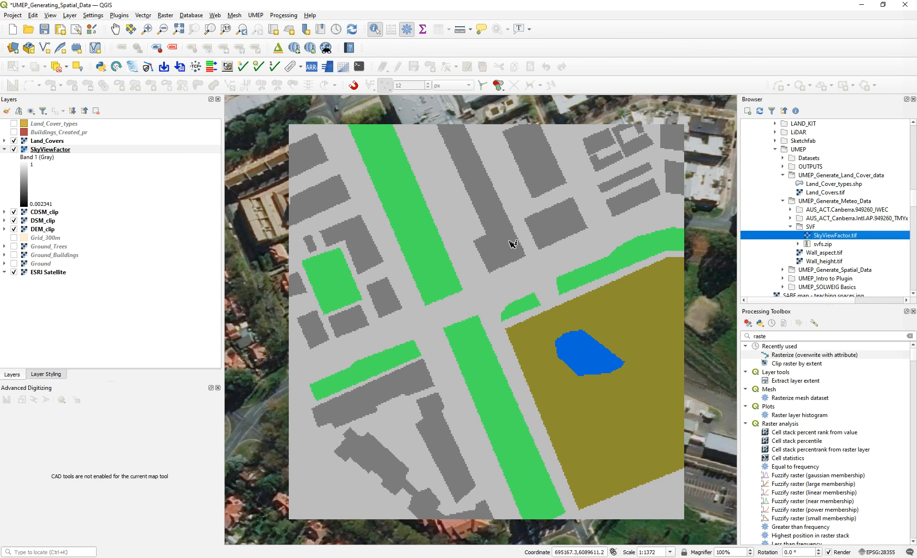
Hide Land_Covers briefly to view the sky view factor raster, then hide and collapse SkyViewFactor and select svfs.zip in the SVF folder.
left_click(14, 140)
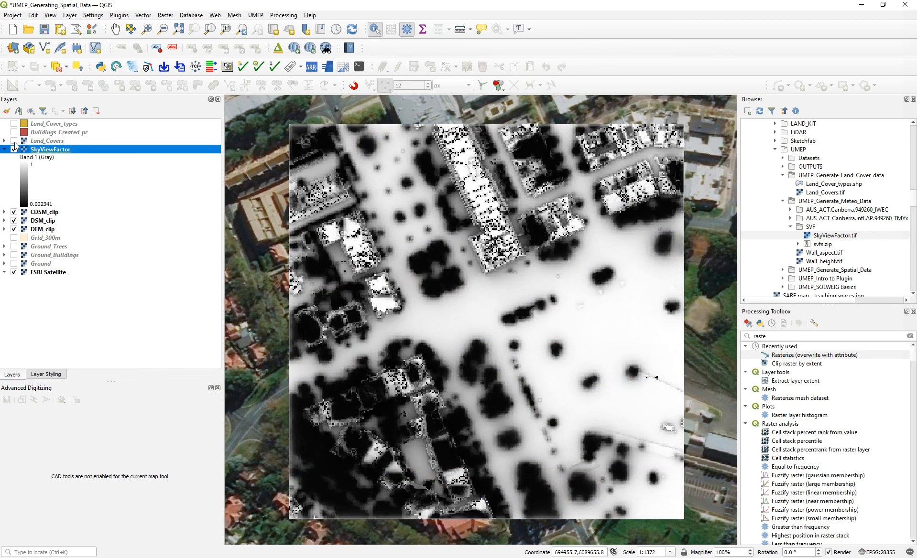
left_click(14, 141)
left_click(15, 150)
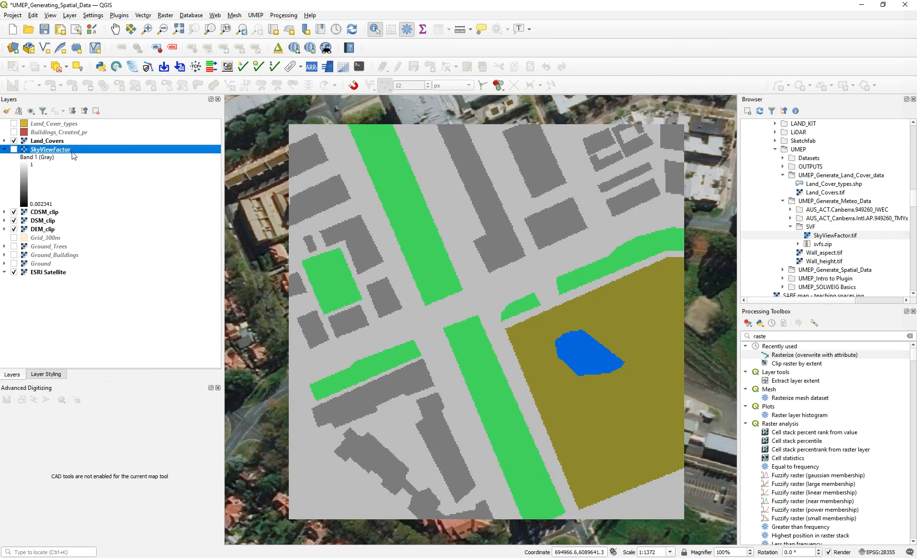
left_click(2, 149)
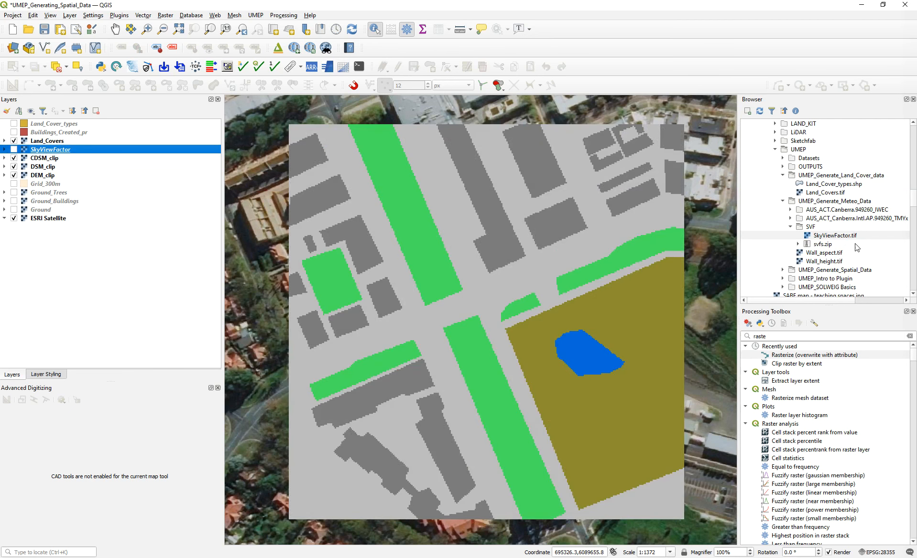
left_click(820, 247)
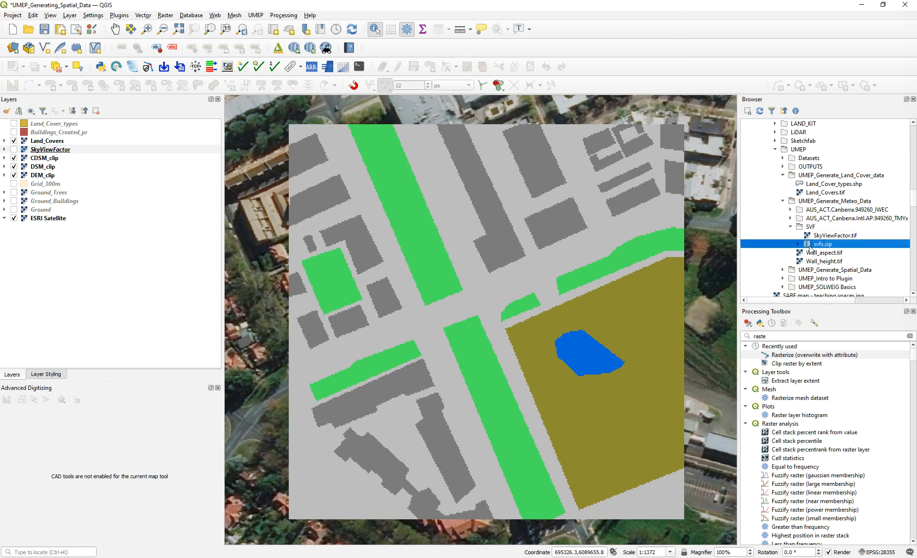
Open the UMEP Wall Height and Aspect tool, set DSM_clip as the building and ground DSM, and enable wall aspect calculation.
left_click(254, 15)
mouse_move(271, 42)
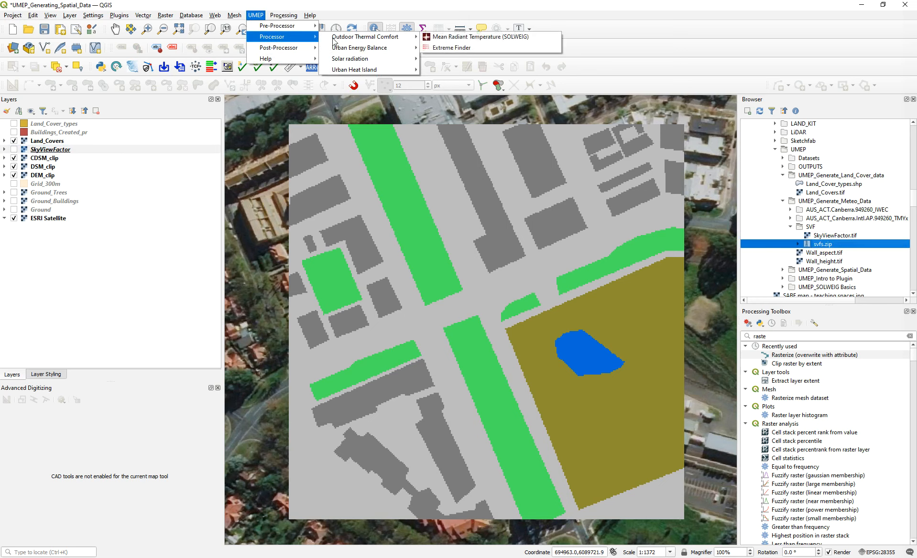
mouse_move(351, 47)
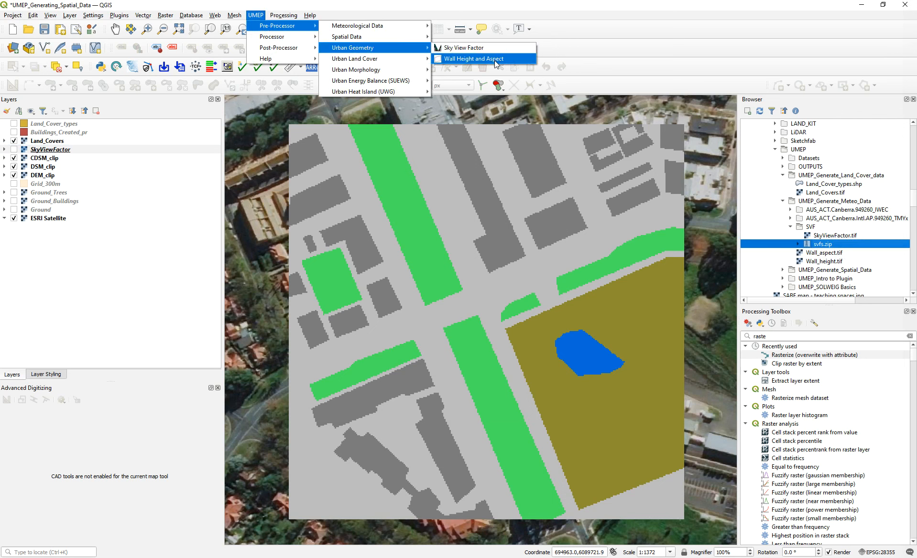
left_click(459, 59)
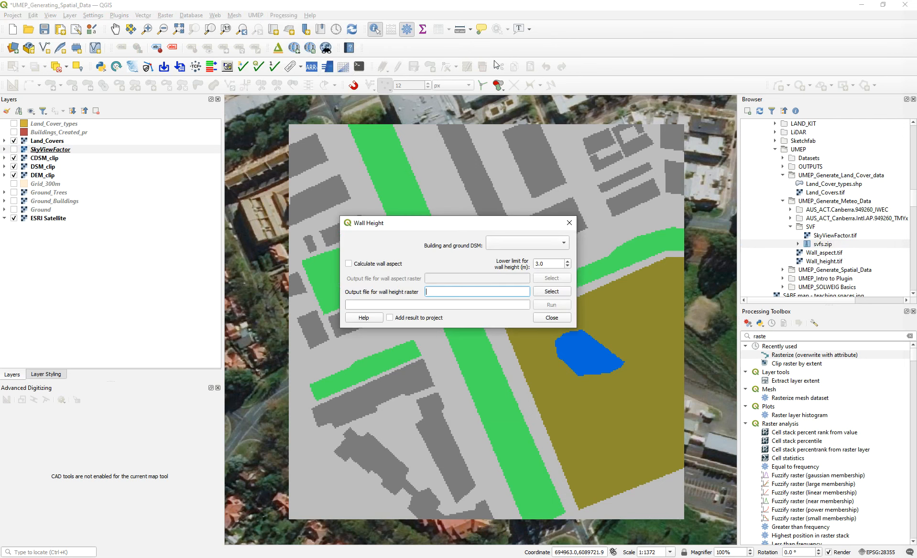
left_click(523, 245)
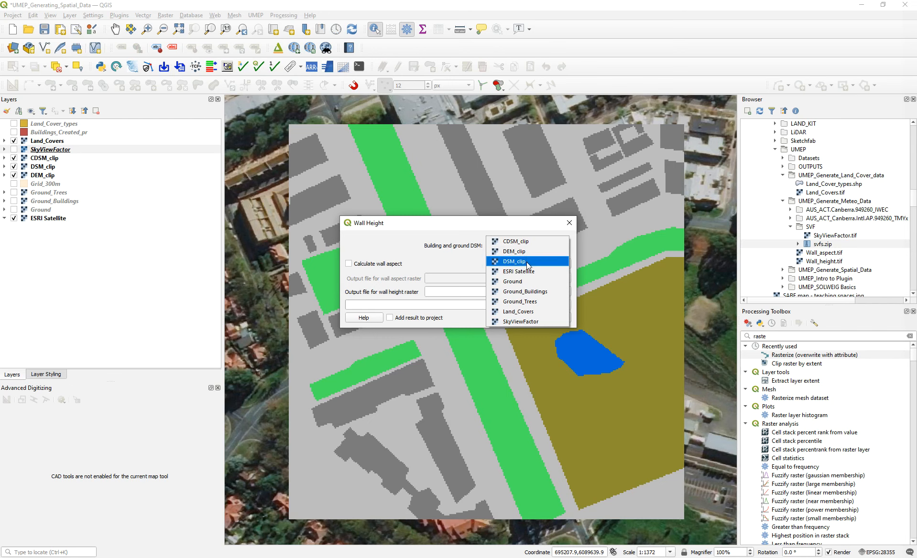
left_click(528, 262)
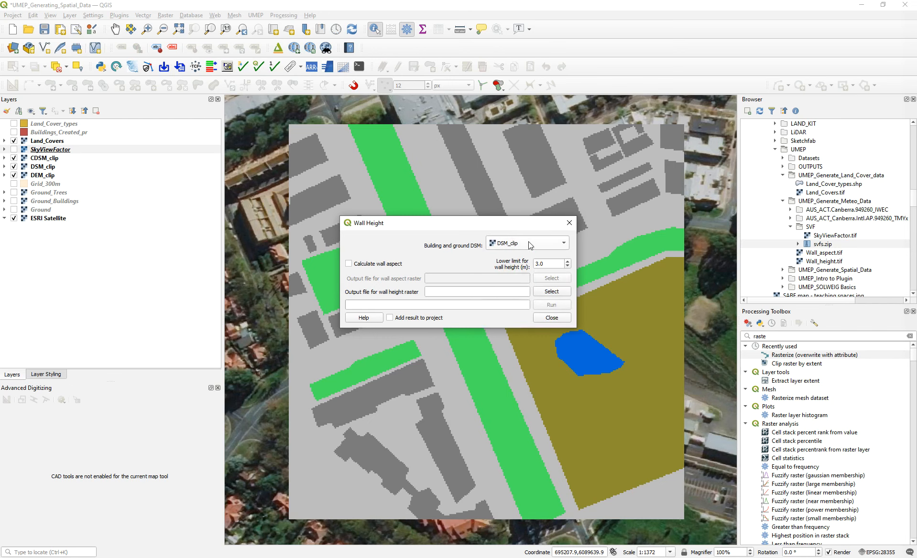
left_click(370, 265)
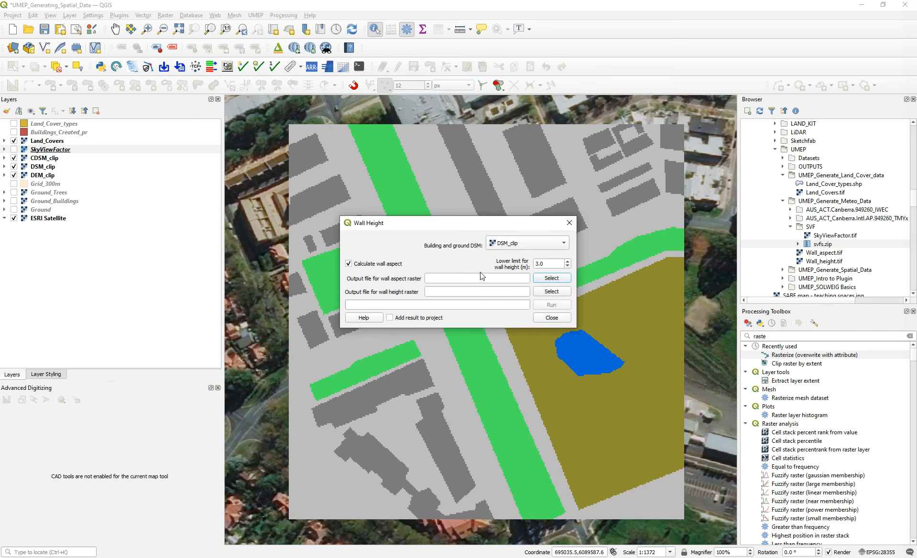
Browse for the wall aspect raster's output location, cancel without saving, and close the Wall Height tool.
left_click(542, 281)
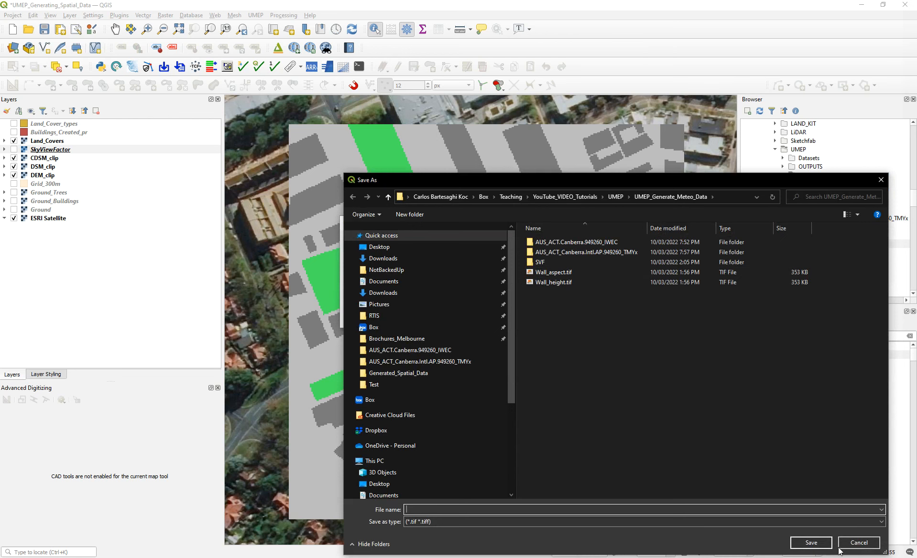
left_click(840, 546)
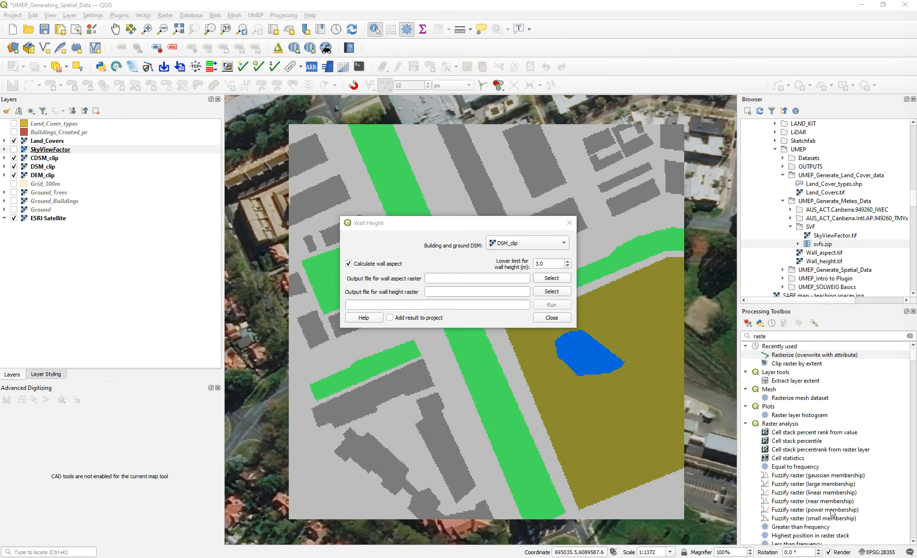
left_click(549, 318)
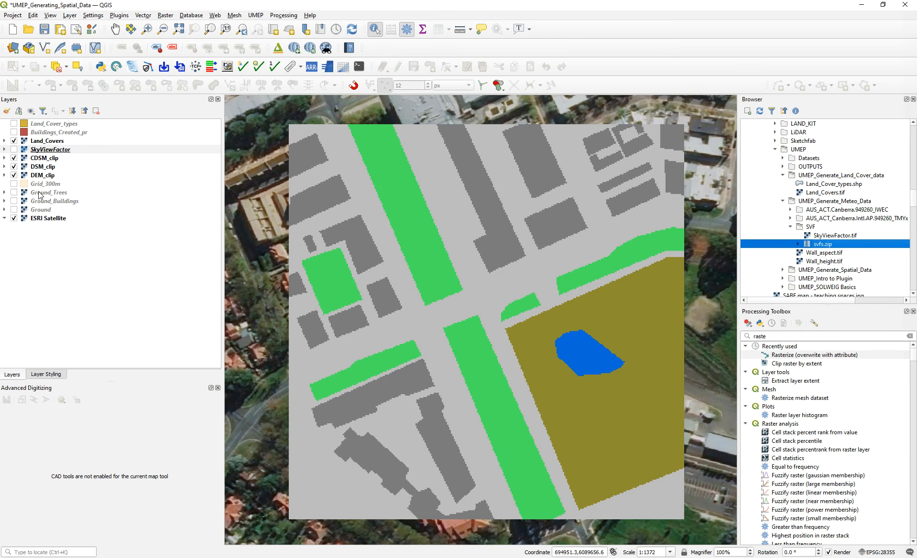
Add Wall_aspect.tif and Wall_height.tif from UMEP_Generate_Meteo_Data to the map and hide the Land_Covers layer.
left_click(827, 257)
left_click_drag(826, 257, 452, 235)
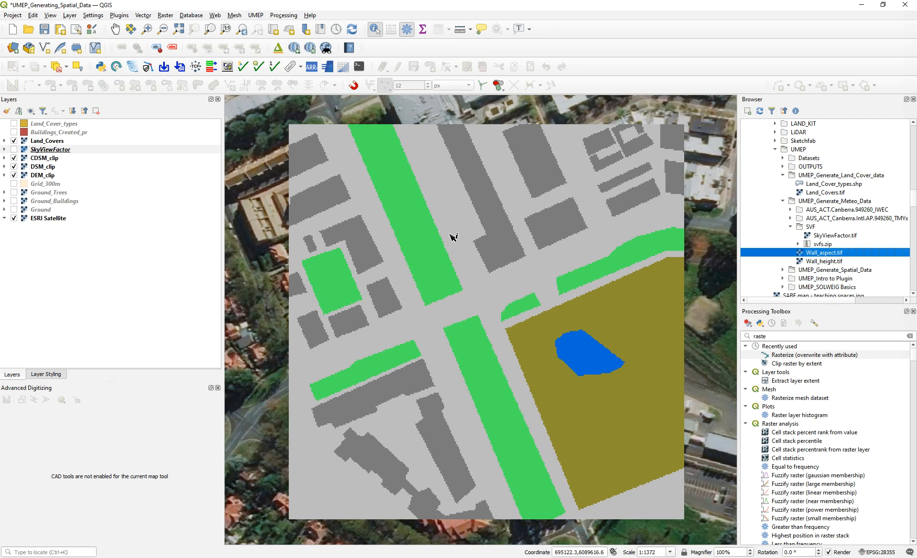
left_click_drag(830, 266, 423, 266)
left_click(14, 141)
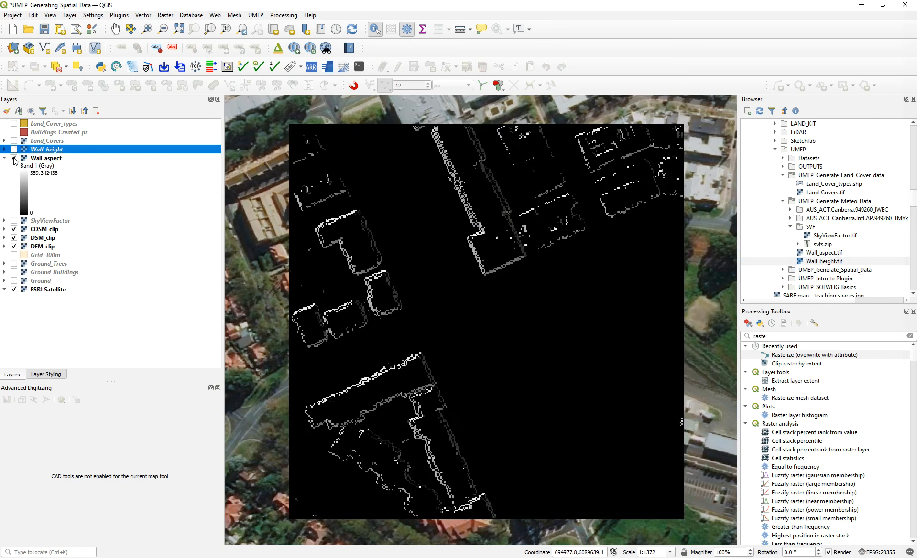
Toggle Wall_aspect and Wall_height to compare the two rasters with the surface models beneath, leaving only Wall_height visible of the two.
left_click(14, 158)
left_click(14, 158)
left_click(14, 158)
left_click(13, 149)
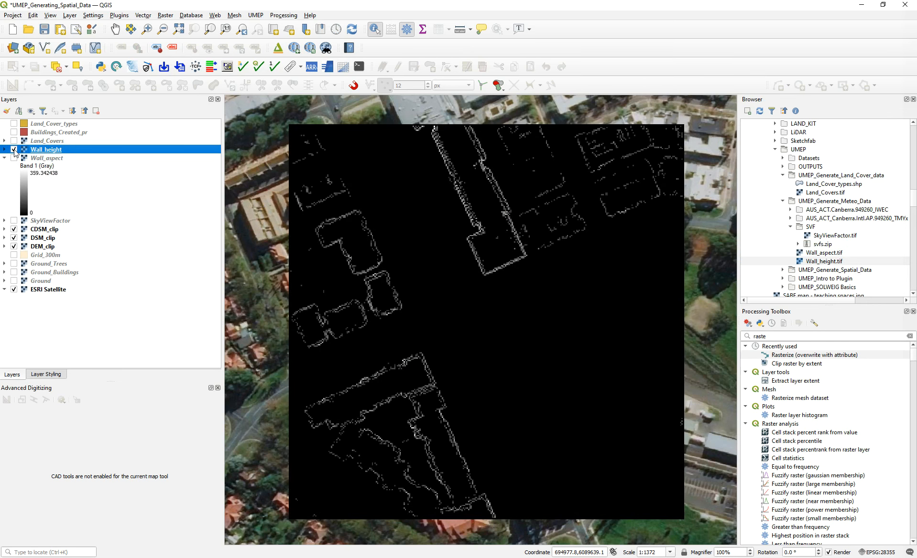
left_click(13, 150)
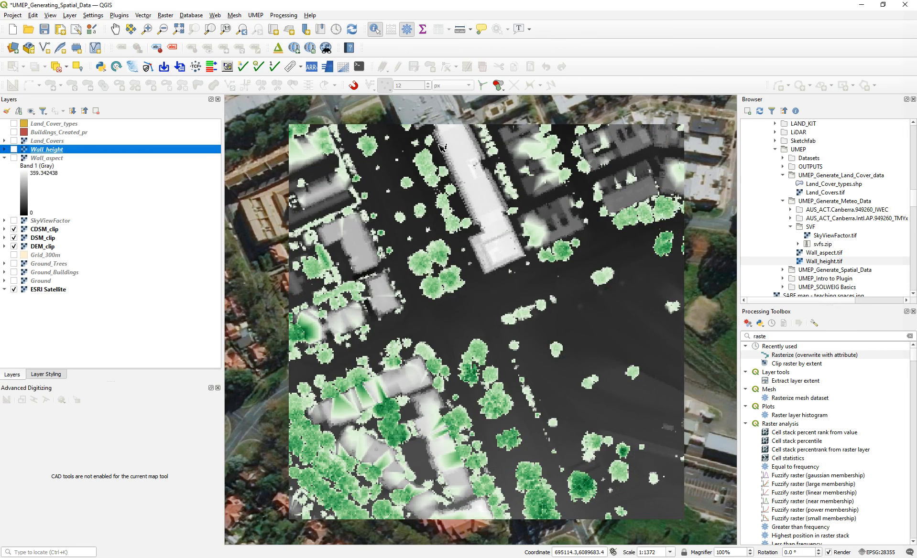
left_click(14, 150)
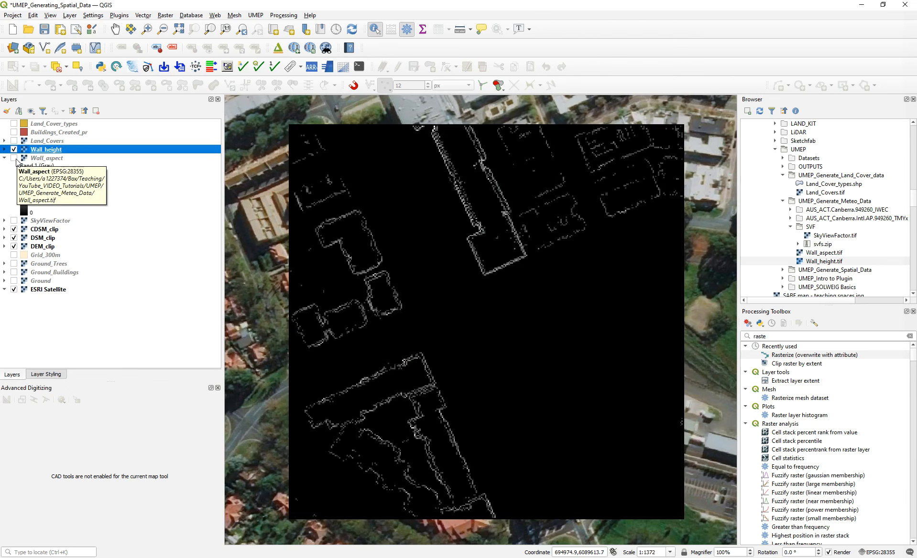
Examine the wall height pixels around the building outlines up close, then show Wall_aspect in place of Wall_height.
scroll(376, 213, "up", 2)
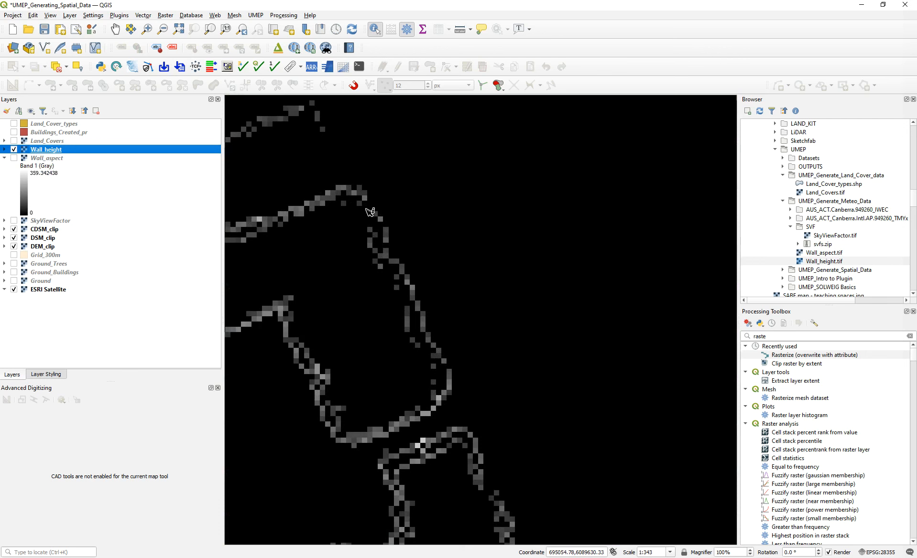
scroll(372, 208, "down", 2)
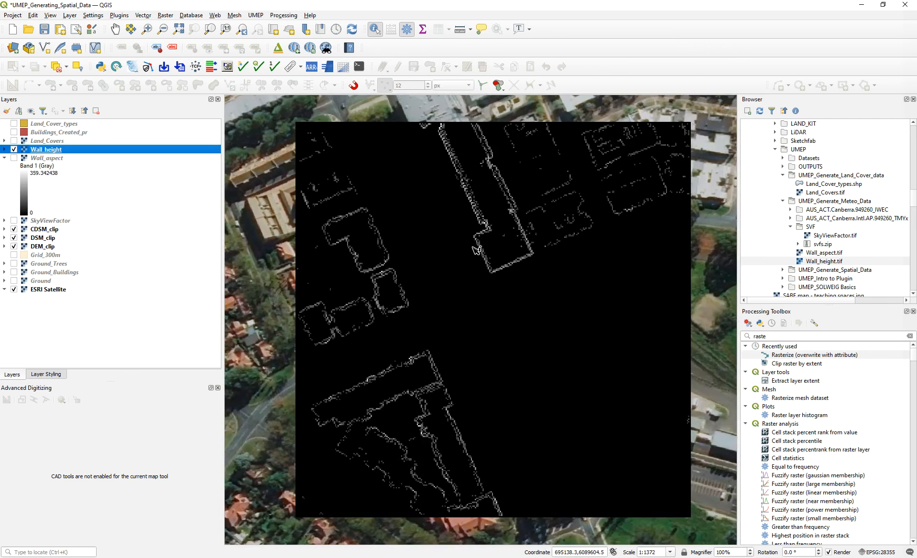
left_click(14, 149)
left_click(14, 158)
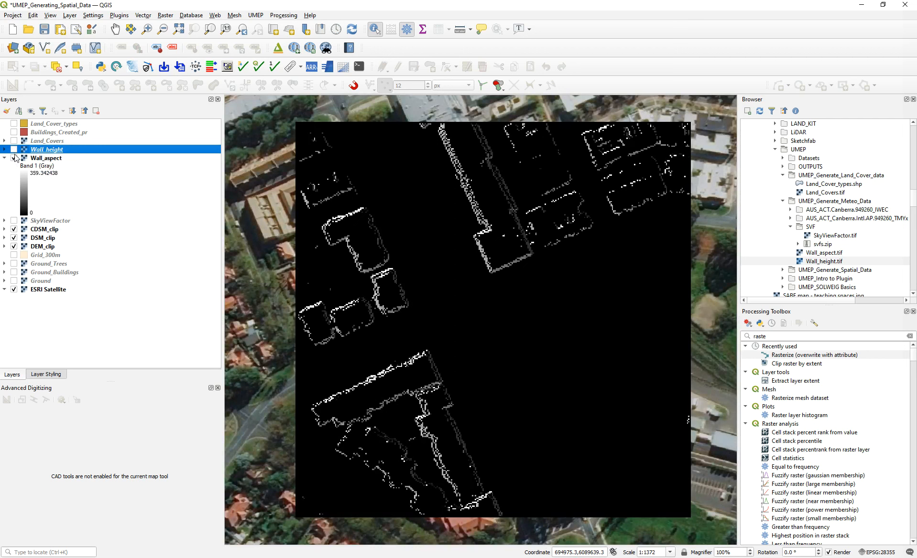
Collapse the Wall_aspect legend and make the Wall_aspect, Wall_height, SkyViewFactor and Land_Covers layers visible.
left_click(13, 157)
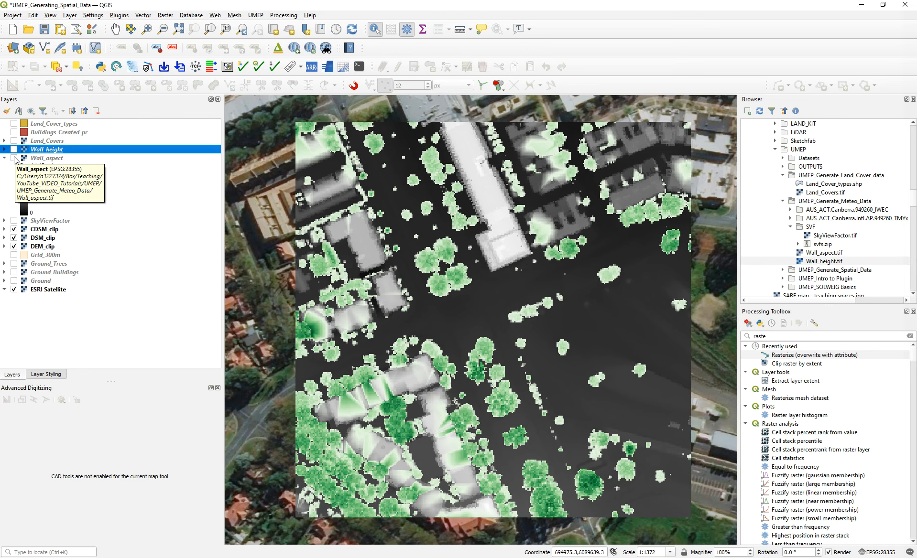
left_click(5, 158)
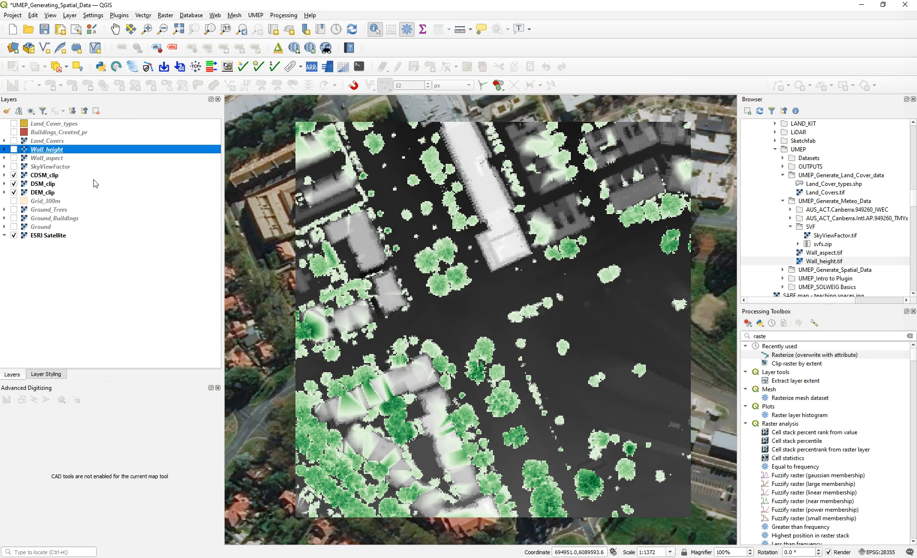
left_click(14, 158)
left_click(14, 149)
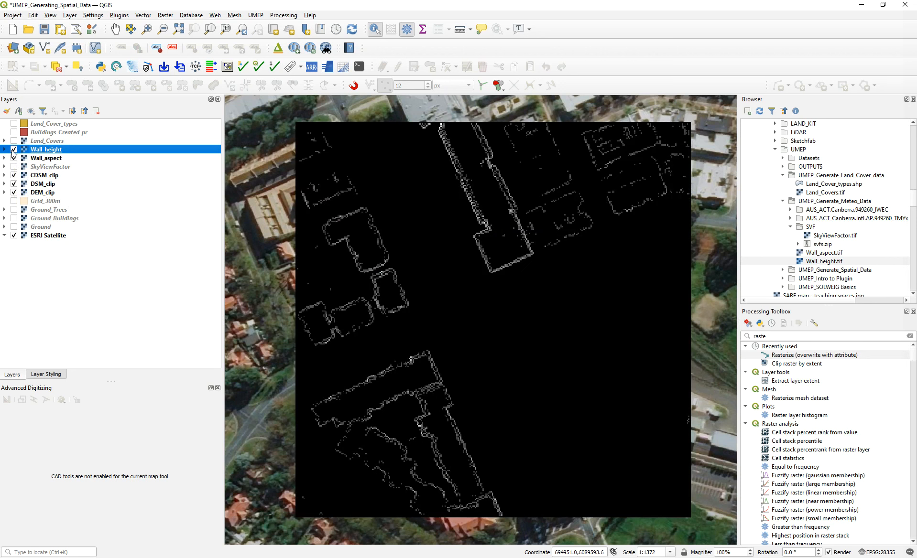
left_click(14, 150)
left_click(14, 166)
left_click(14, 141)
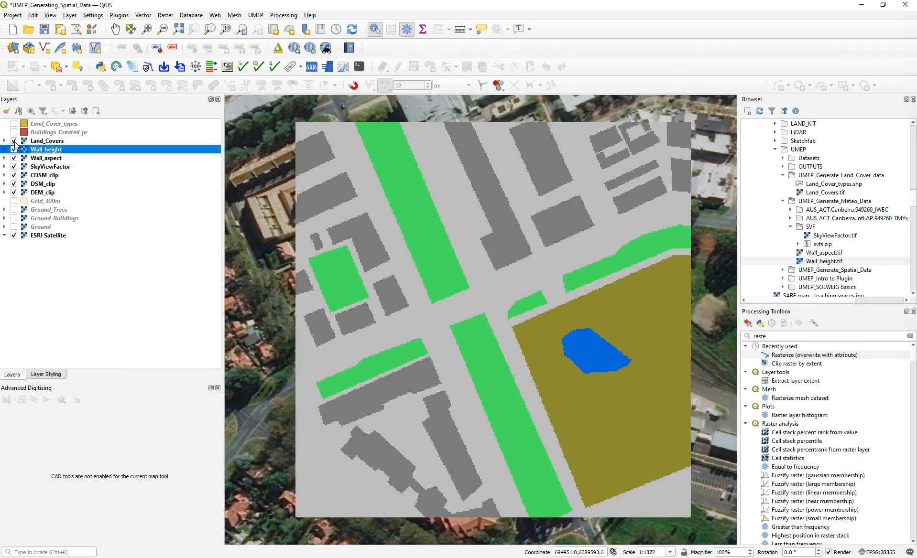
Open UMEP's Mean Radiant Temperature (SOLWEIG) processor and set DSM_clip as the building and ground DSM.
left_click(254, 15)
mouse_move(262, 29)
mouse_move(358, 38)
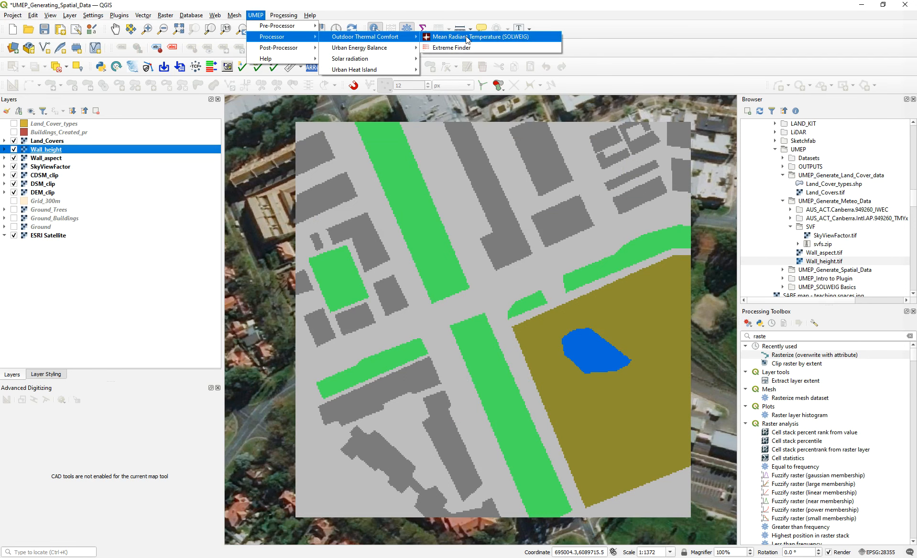
left_click(467, 38)
left_click_drag(254, 92, 259, 114)
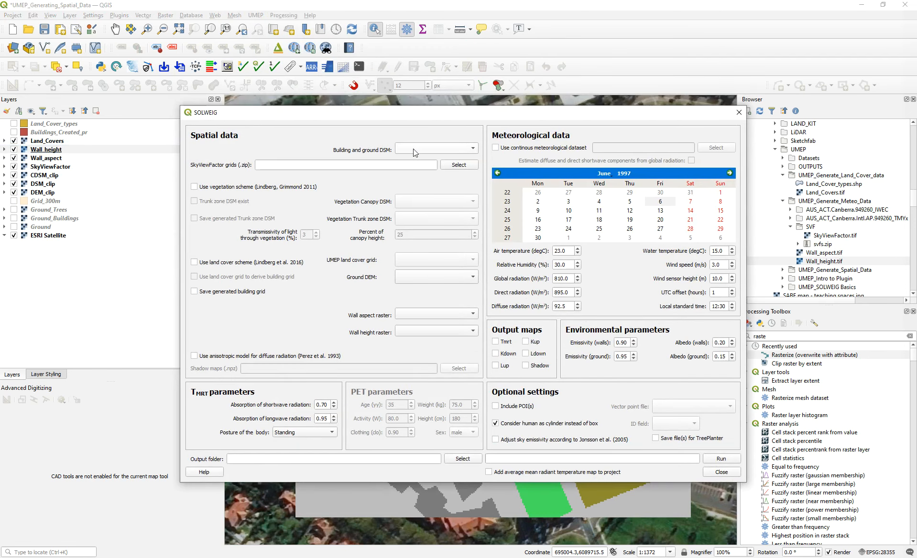
left_click(416, 151)
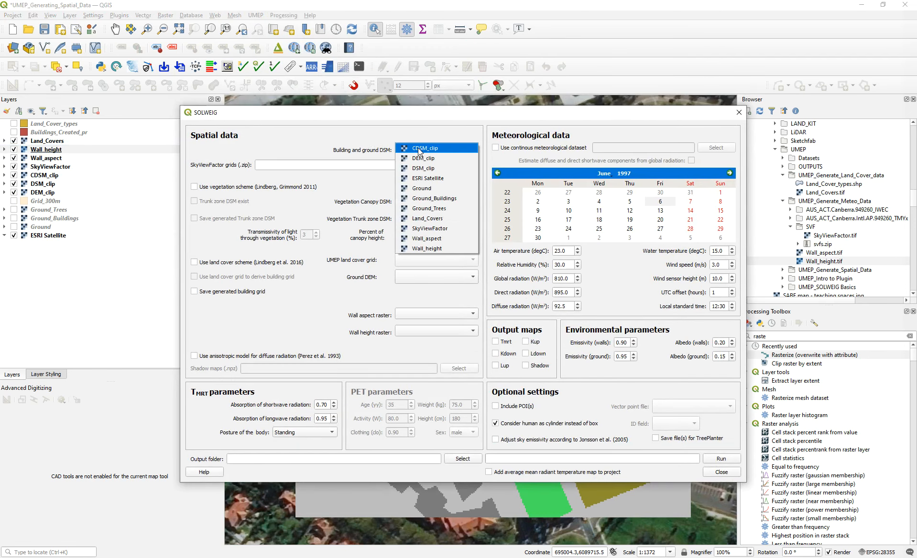
left_click(432, 172)
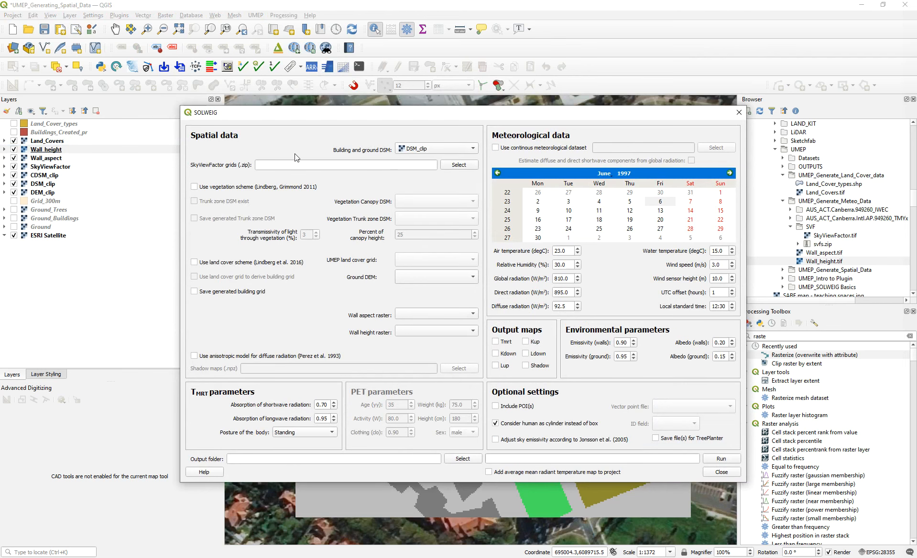
Load svfs.zip from the SVF folder as the SkyViewFactor grids.
left_click(458, 168)
left_click(329, 209)
left_click(651, 489)
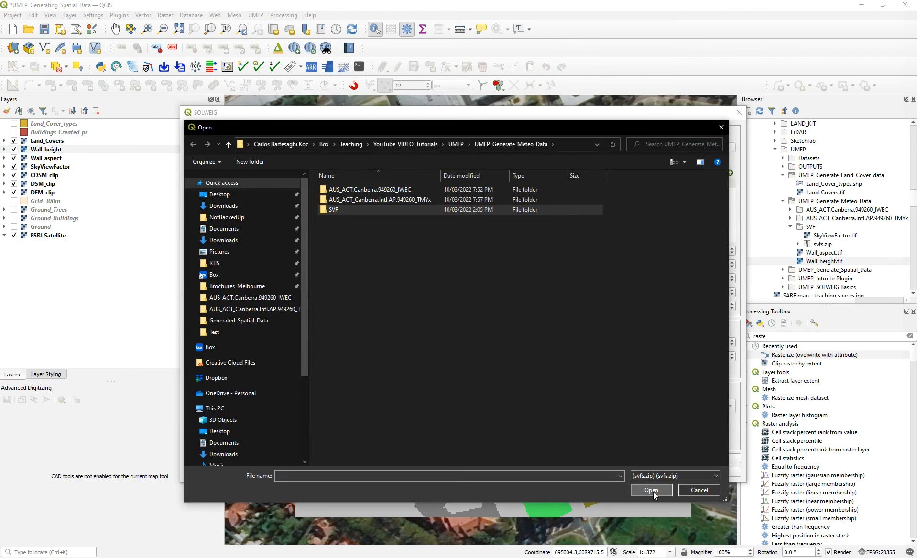
double_click(335, 189)
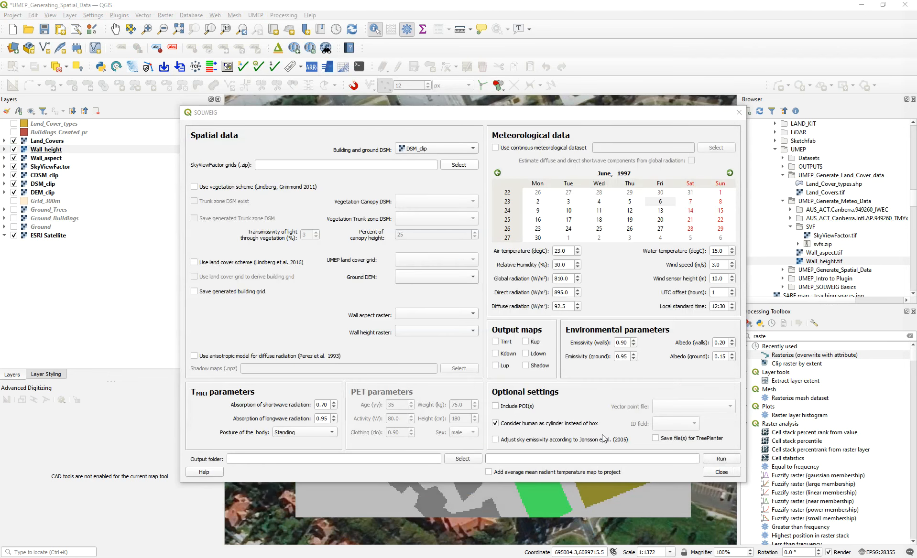
Enable the vegetation scheme and set CDSM_clip as the vegetation canopy DSM.
left_click(200, 187)
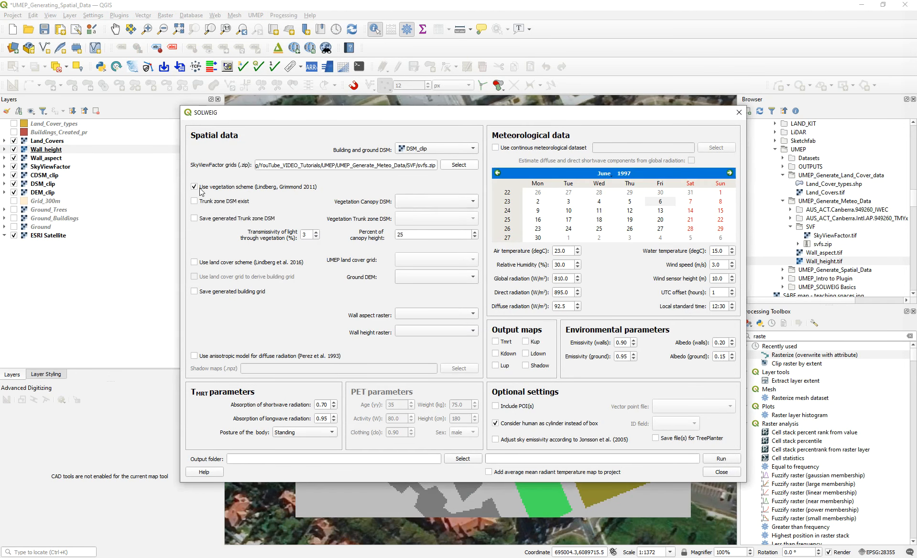
left_click(438, 201)
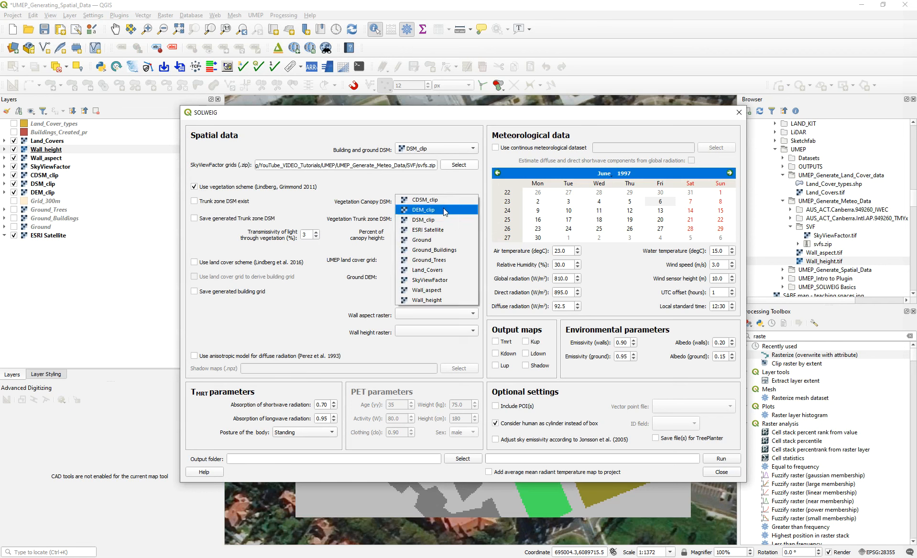
left_click(430, 200)
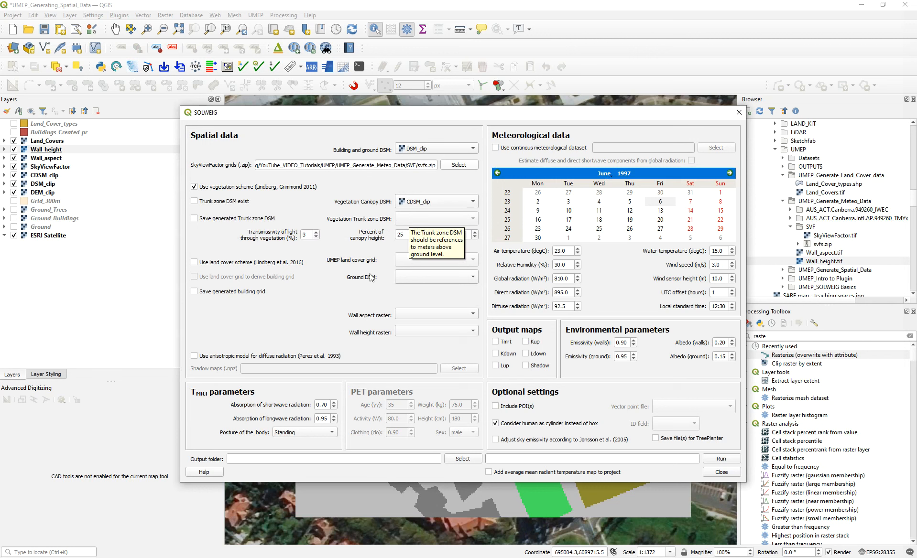
Enable the land cover scheme with Land_Covers, save the generated building grid, and derive it from DEM_clip as ground DEM instead of the land cover.
left_click(219, 264)
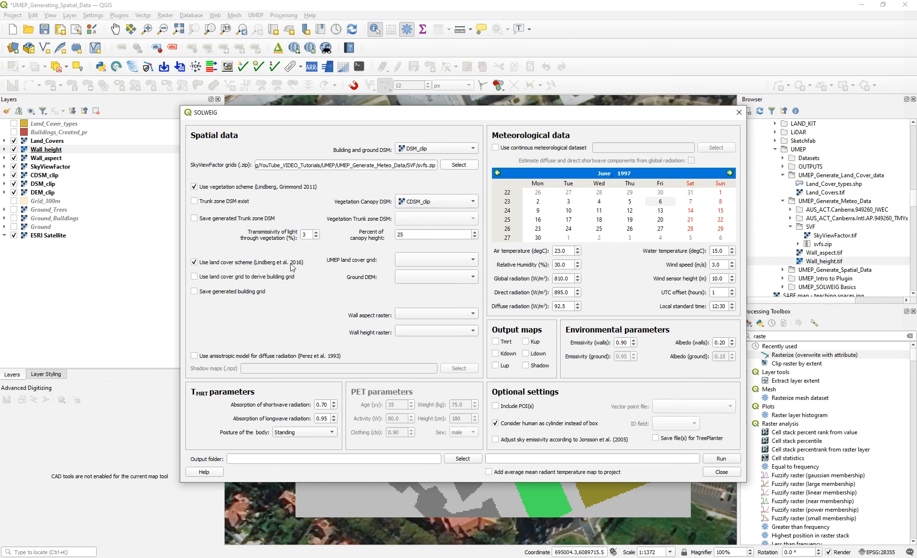
left_click(408, 262)
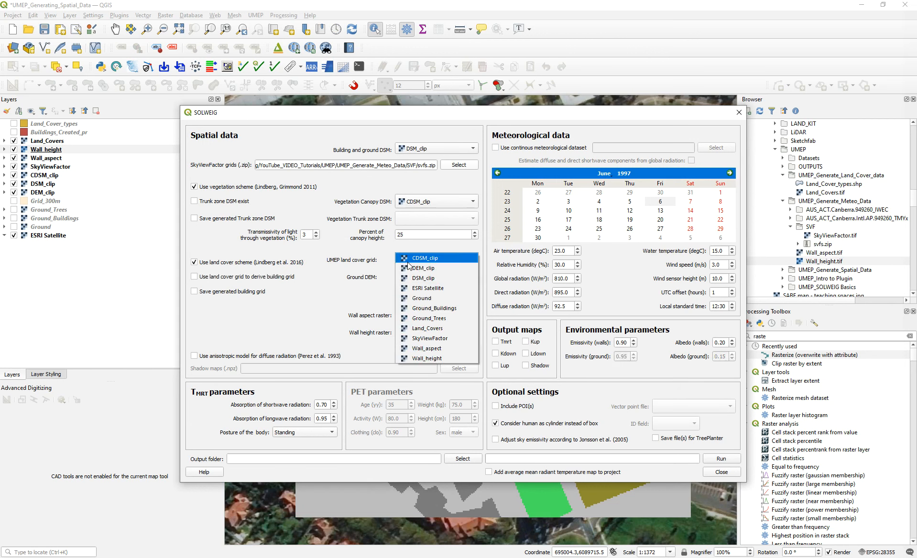
left_click(435, 330)
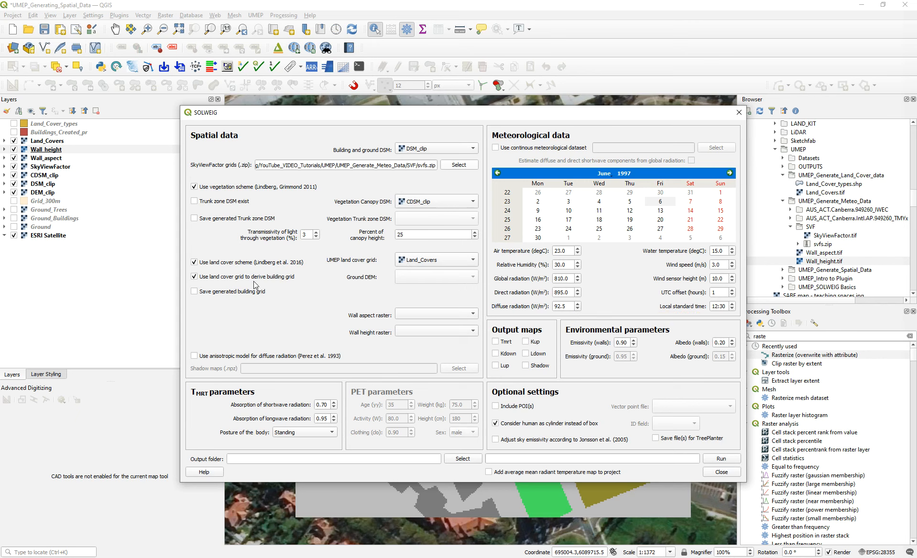
left_click(194, 276)
left_click(194, 292)
left_click(436, 277)
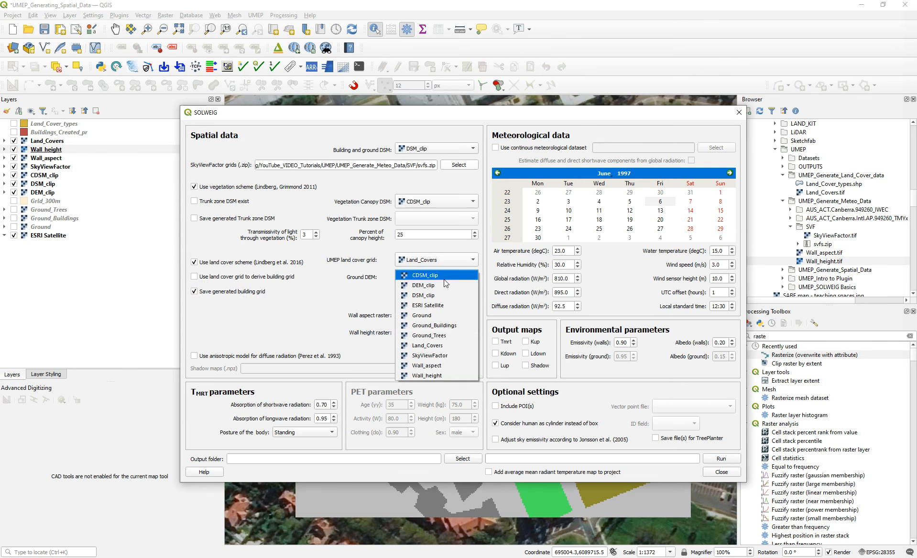
left_click(437, 287)
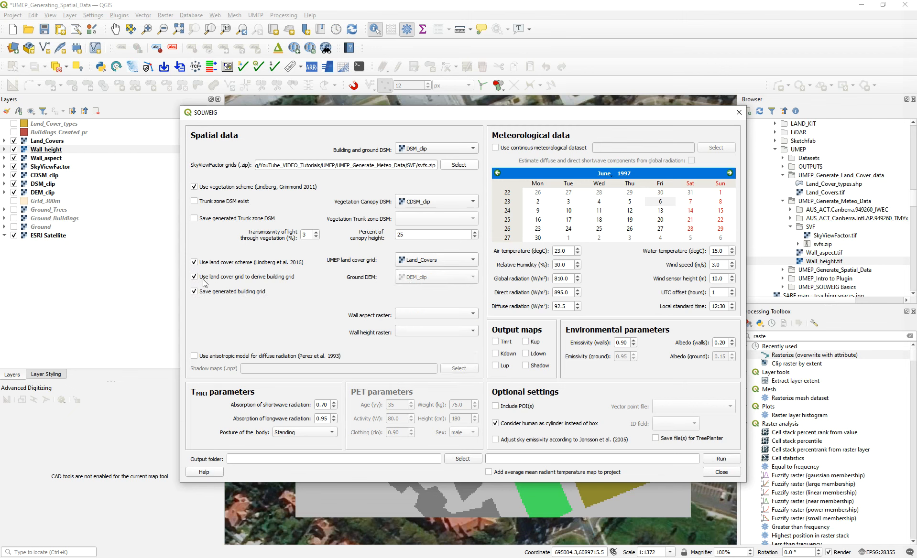
Assign Wall_aspect as the wall aspect raster and Wall_height as the wall height raster.
left_click(422, 316)
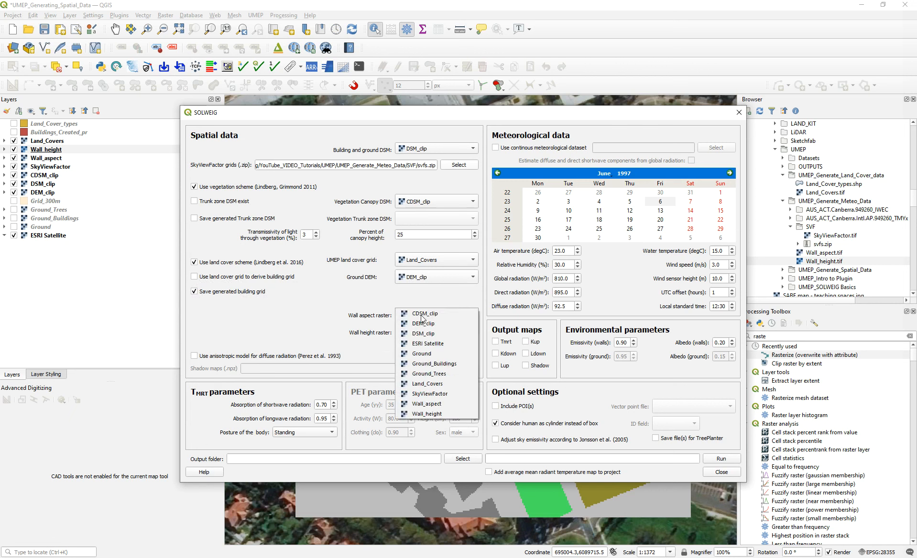
left_click(426, 403)
left_click(435, 333)
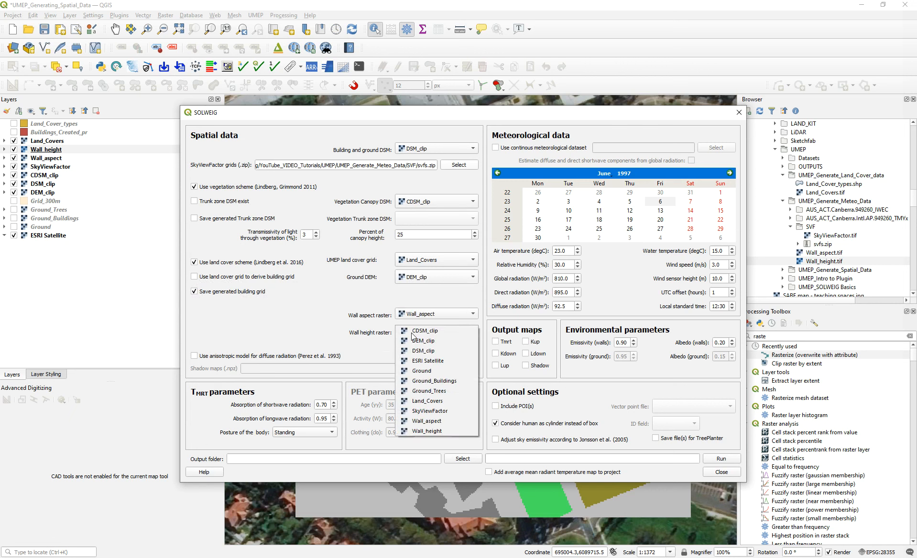
left_click(438, 432)
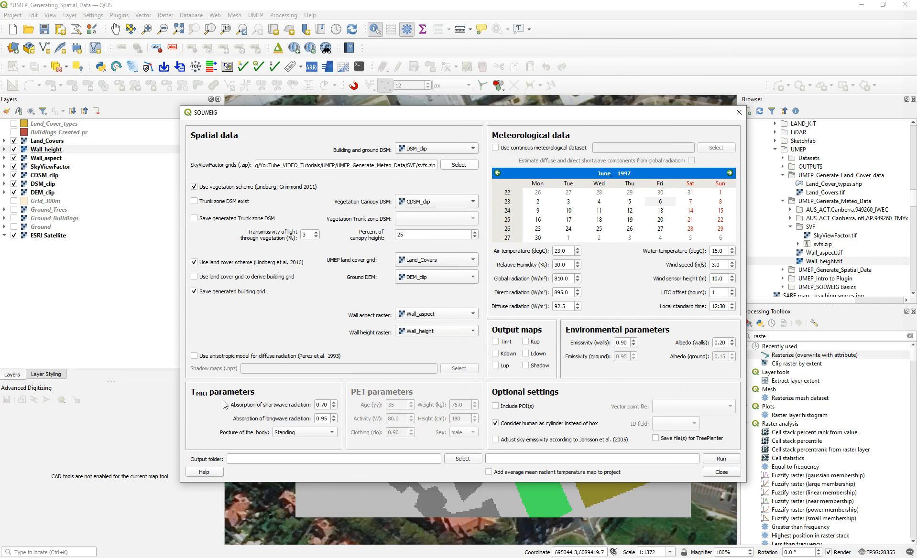
Review the body posture options, keeping Standing, and enable the Tmrt output map.
left_click(300, 432)
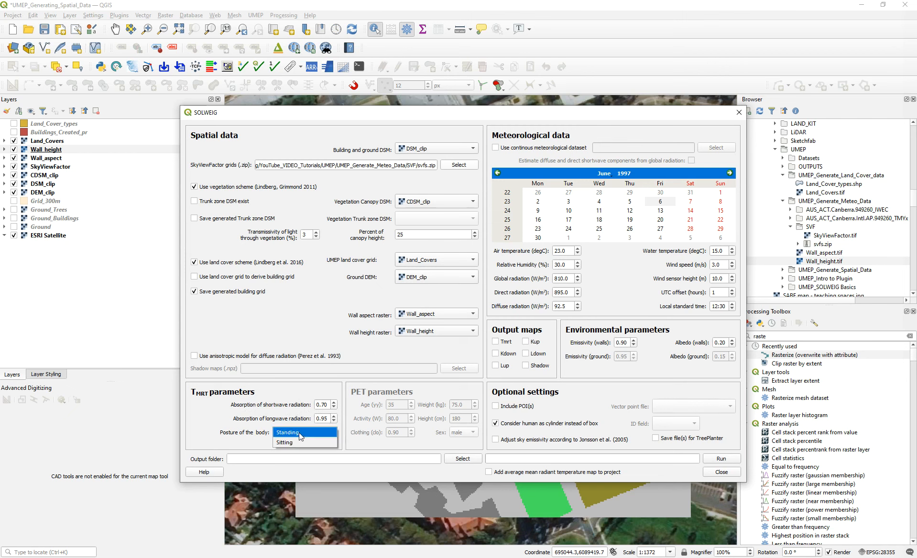
left_click(452, 351)
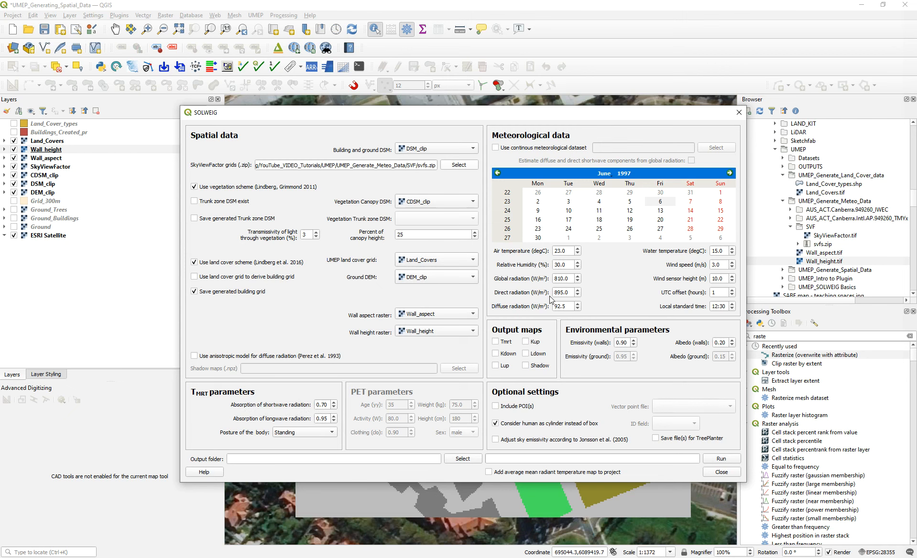
left_click(496, 342)
left_click(732, 345)
Use Met_Airport_1_Jan.txt from the Canberra TMYx folder as continuous meteorological dataset and enable estimating diffuse and direct shortwave components from global radiation.
left_click(497, 149)
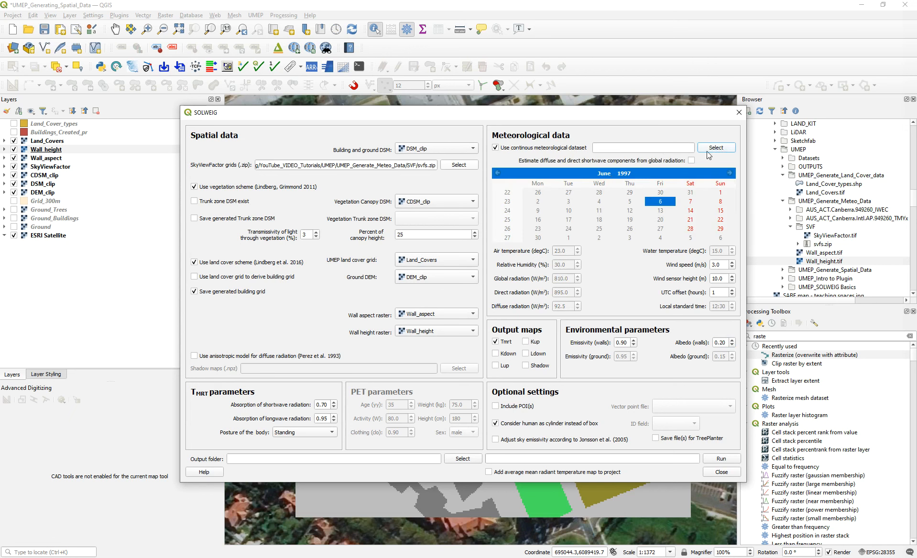
left_click(724, 152)
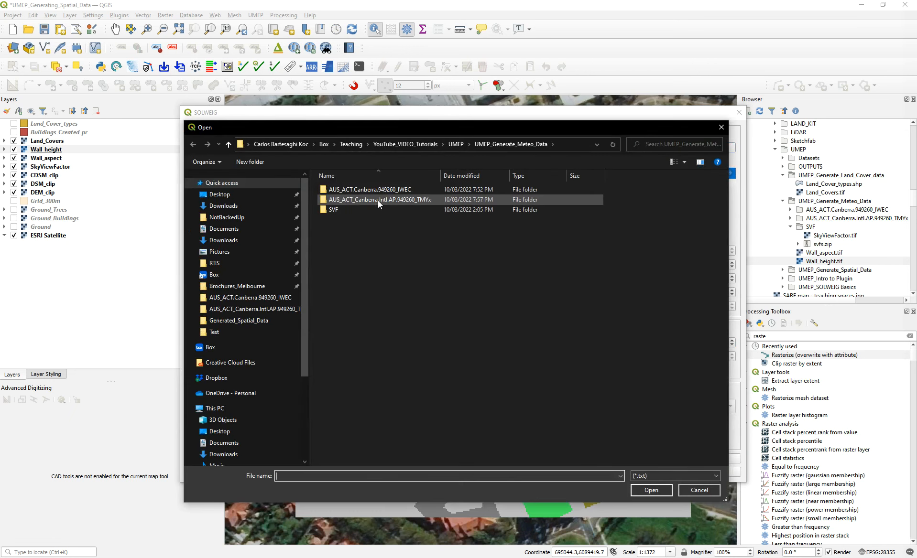
double_click(369, 201)
left_click(365, 201)
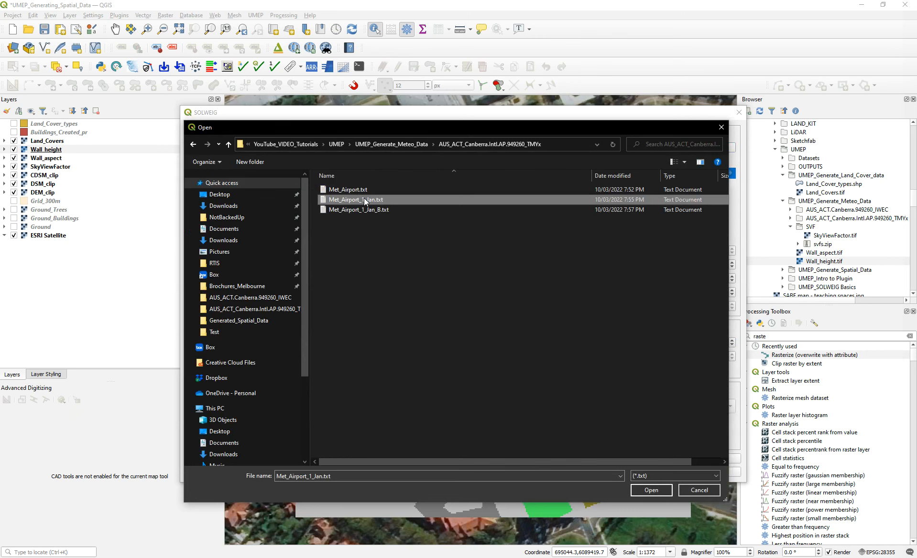
left_click(632, 489)
left_click(693, 159)
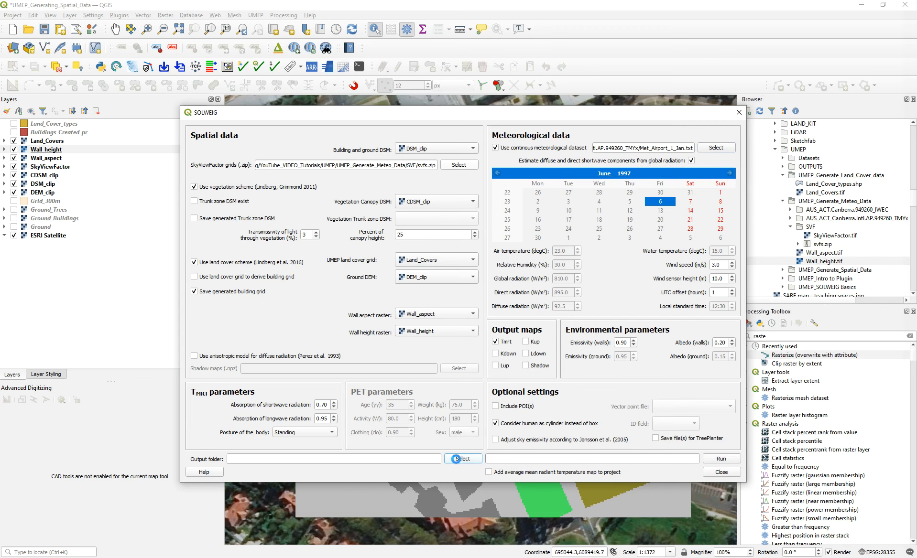
Create a SOLWEIG_Outputs folder in UMEP_Generate_Meteo_Data as the output folder and enable adding the average mean radiant temperature map to the project.
left_click(462, 458)
left_click(250, 162)
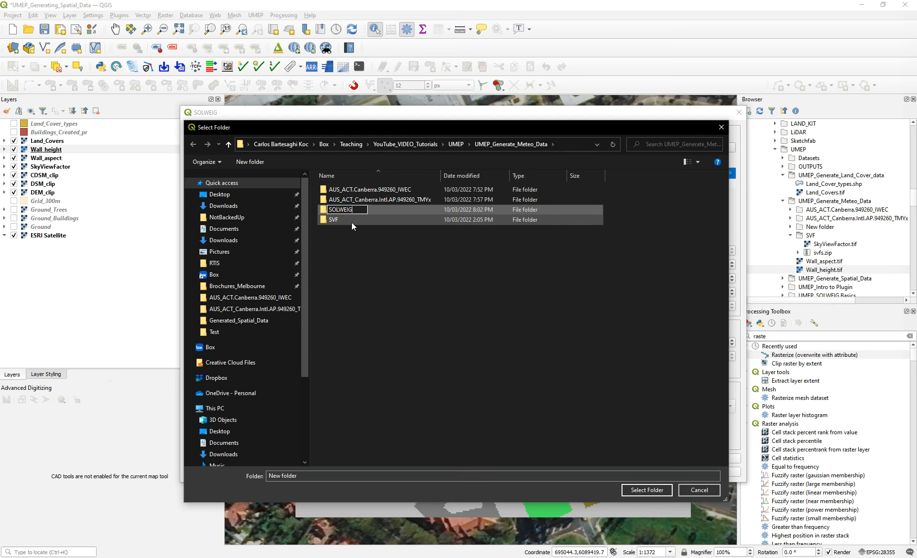
type("SOLWEIG_Outputs")
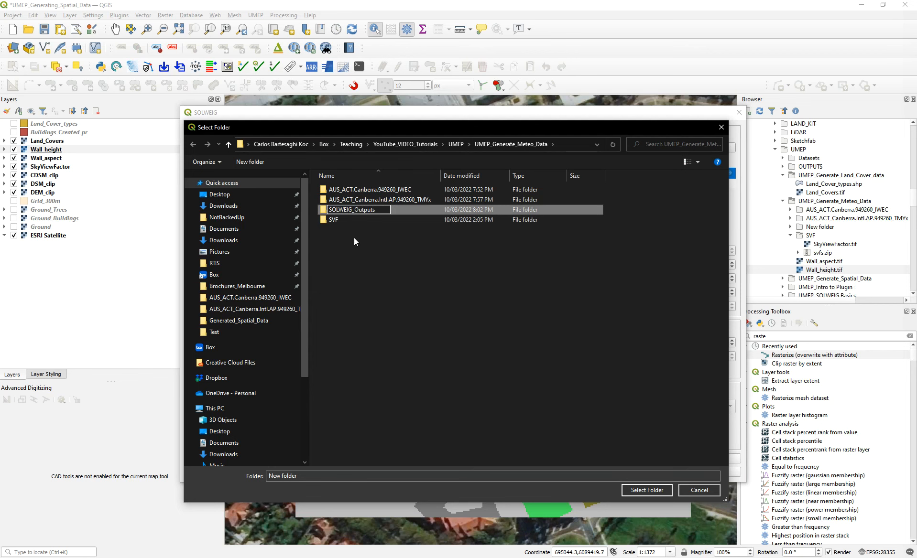
left_click(358, 212)
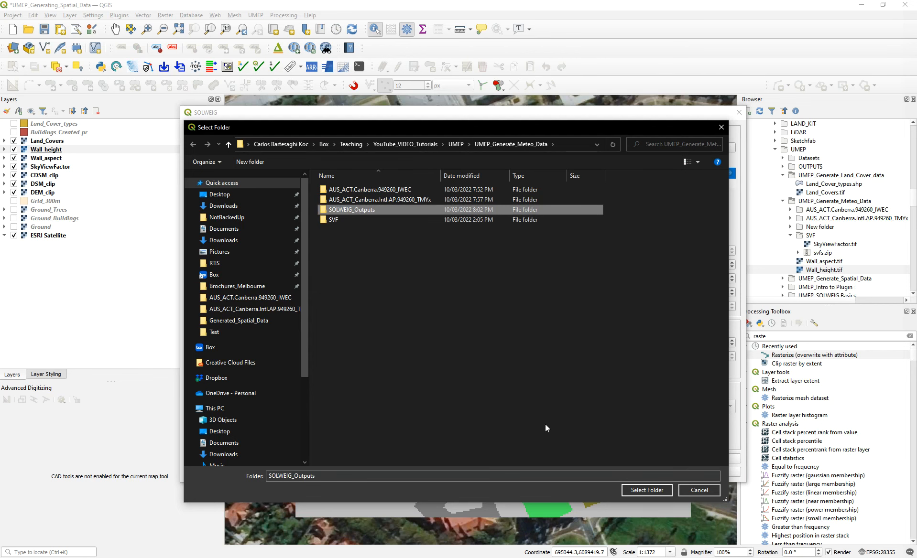
left_click(647, 492)
left_click(491, 473)
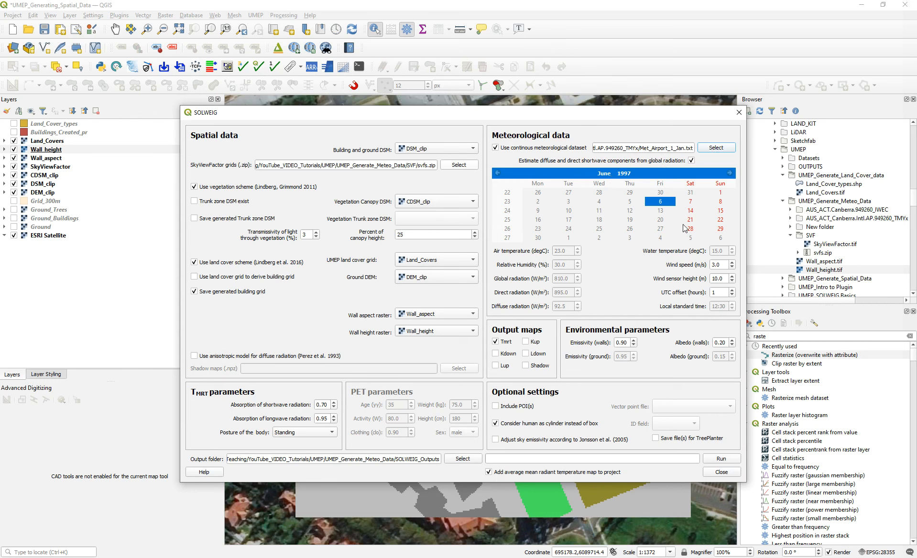
Open Met_Airport_1_Jan.txt from the Canberra TMYx folder in Notepad, examine its hourly weather records, and close it.
left_click(715, 147)
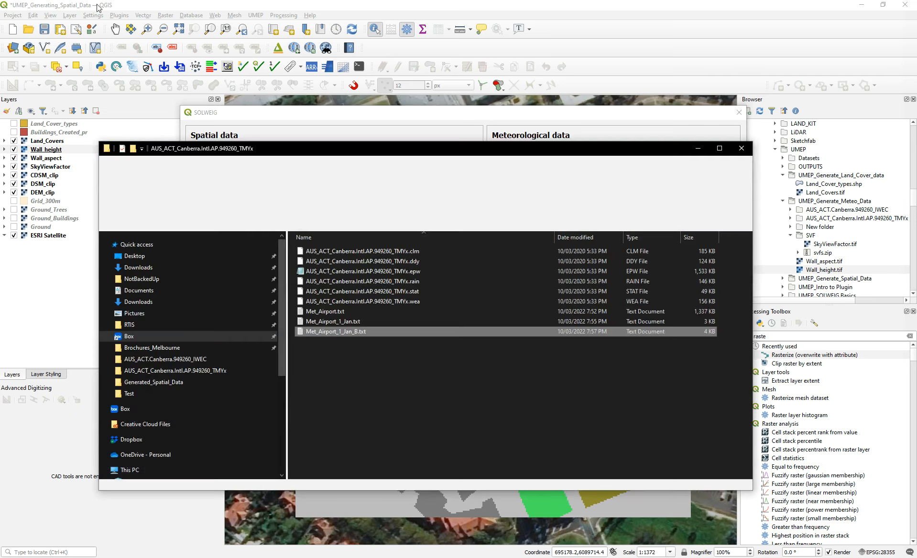
double_click(346, 325)
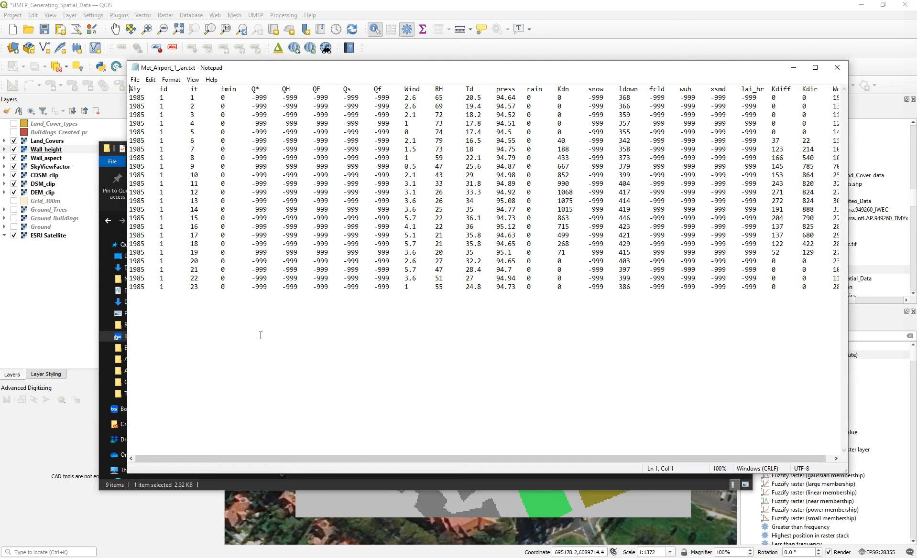
left_click(837, 68)
left_click(698, 146)
Try to run the SOLWEIG model with Met_Airport_1_Jan.txt and dismiss the dialog that follows.
left_click(721, 459)
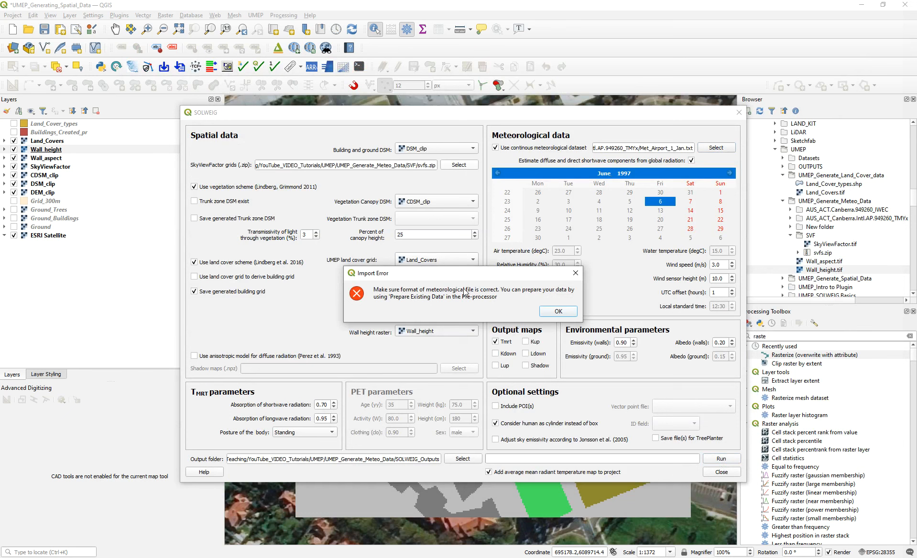
left_click(575, 274)
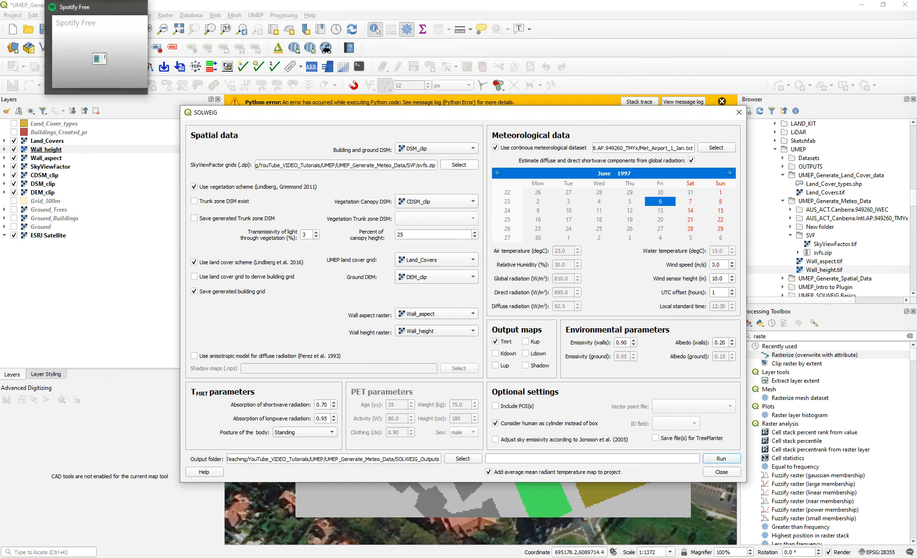
Switch to File Explorer, review the column layout of Met_Airport_1_Jan.txt in Notepad again, and close the file.
left_click(77, 0)
double_click(332, 323)
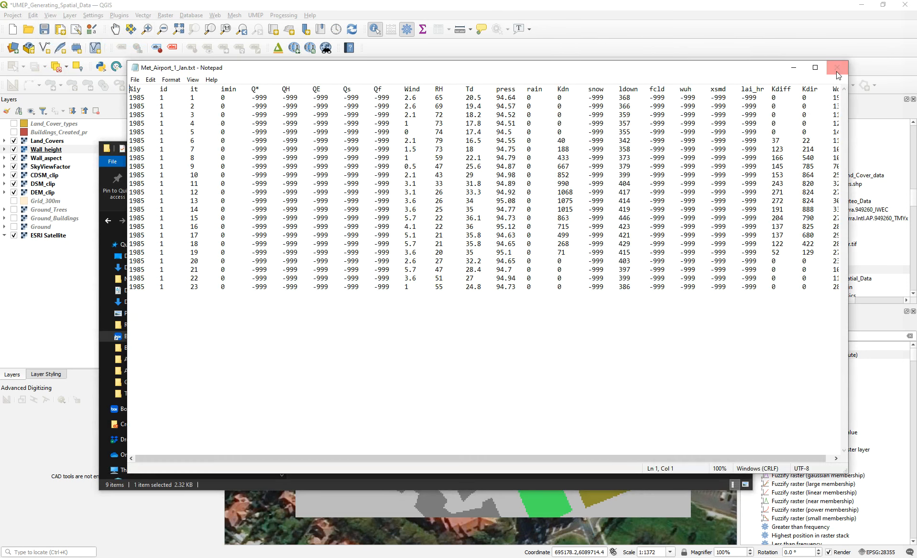
left_click(836, 68)
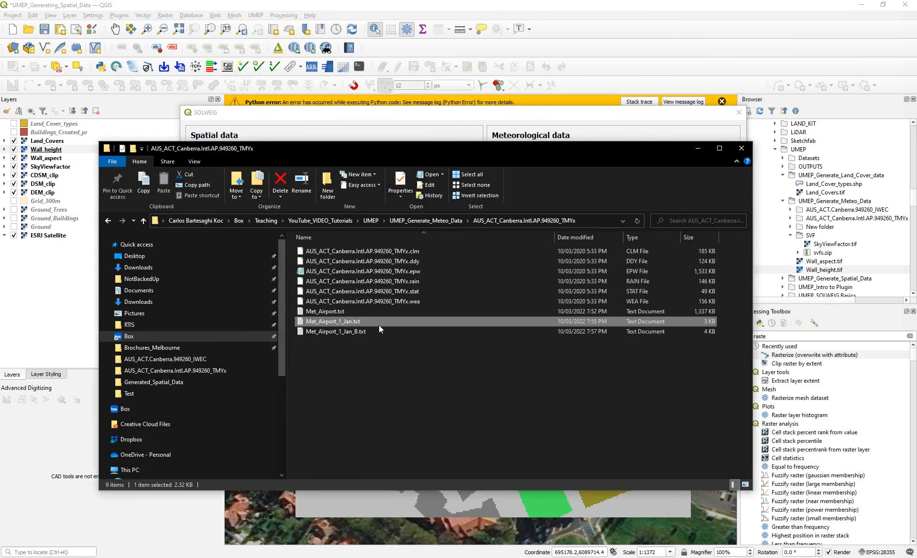
Open Met_Airport_1_Jan_B.txt in Notepad, set the first hourly record's relative humidity to 67.00, then save and close the file.
double_click(335, 330)
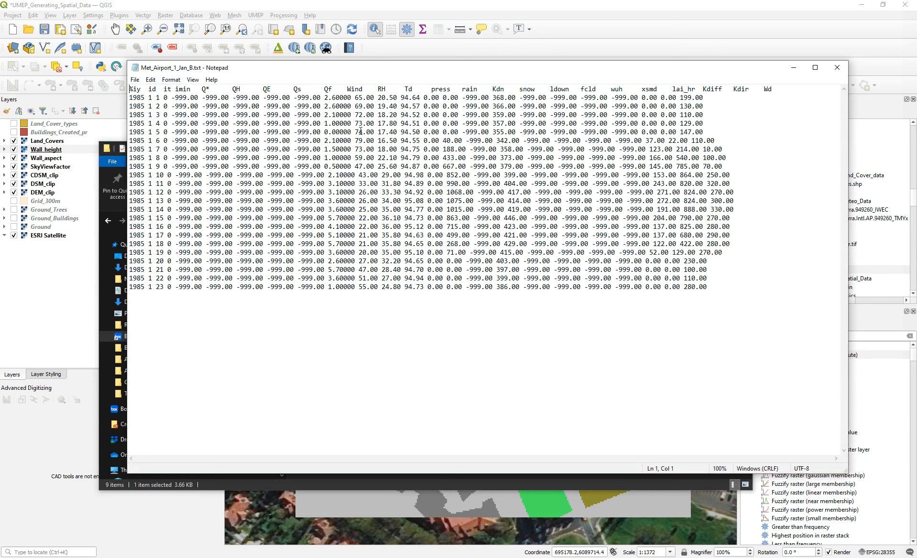
key("Delete")
type("7")
left_click(135, 80)
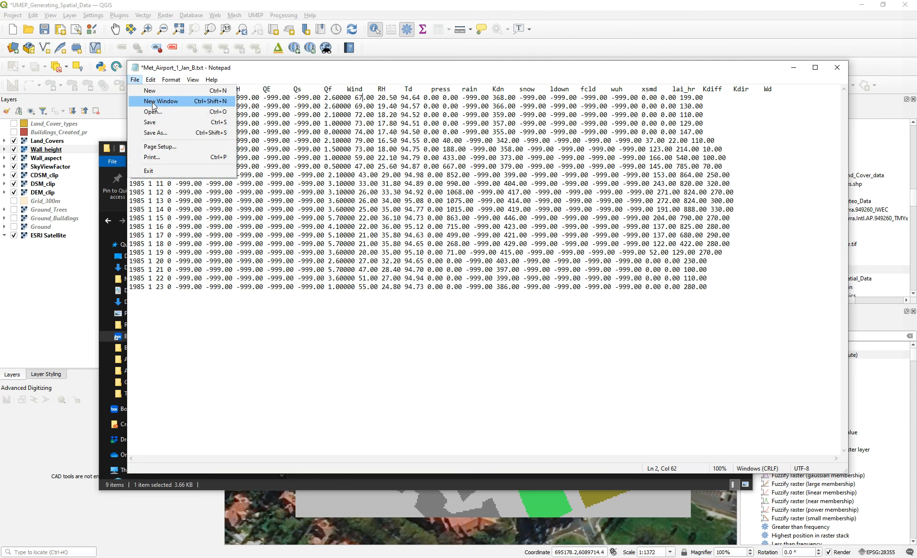
left_click(156, 123)
left_click(837, 67)
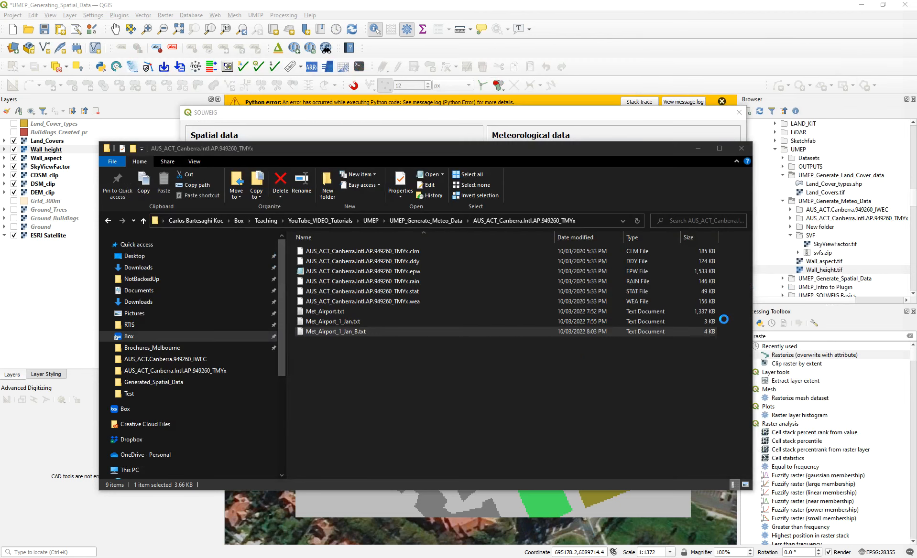
In SOLWEIG, choose Met_Airport_1_Jan_B.txt from the Canberra TMYx folder as the continuous meteorological dataset and run the model.
left_click(695, 135)
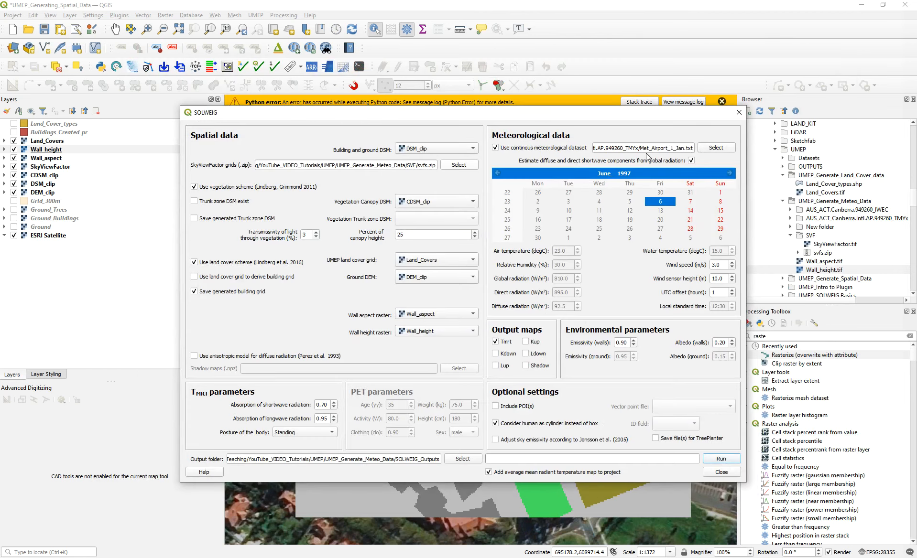
left_click(729, 151)
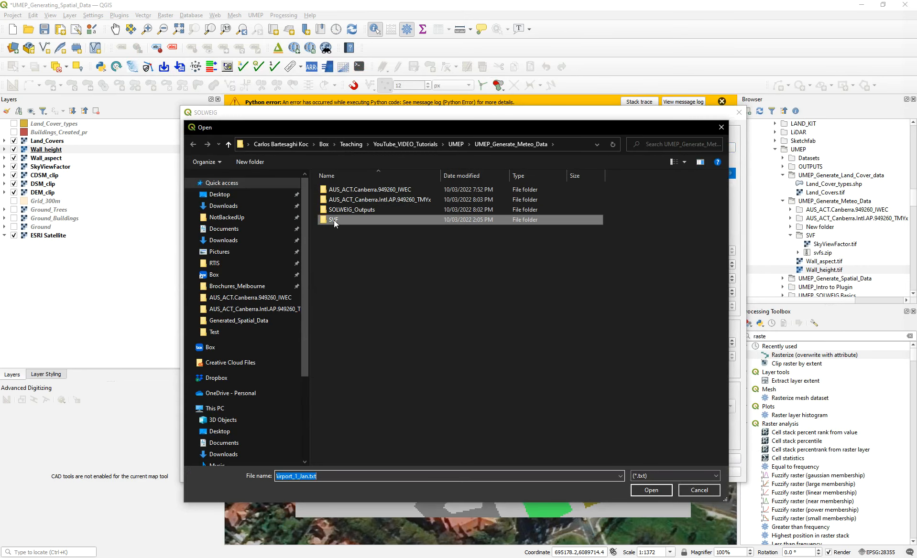
left_click(455, 144)
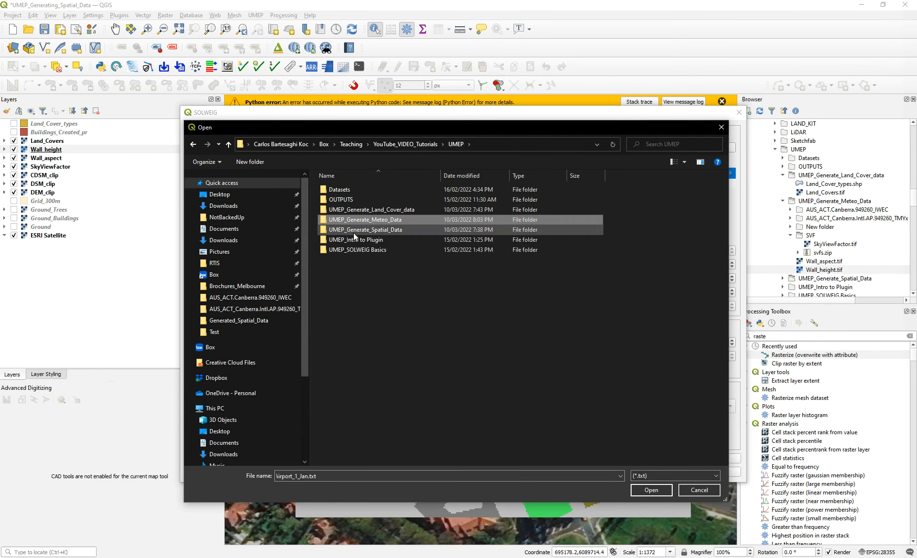
double_click(366, 220)
double_click(383, 200)
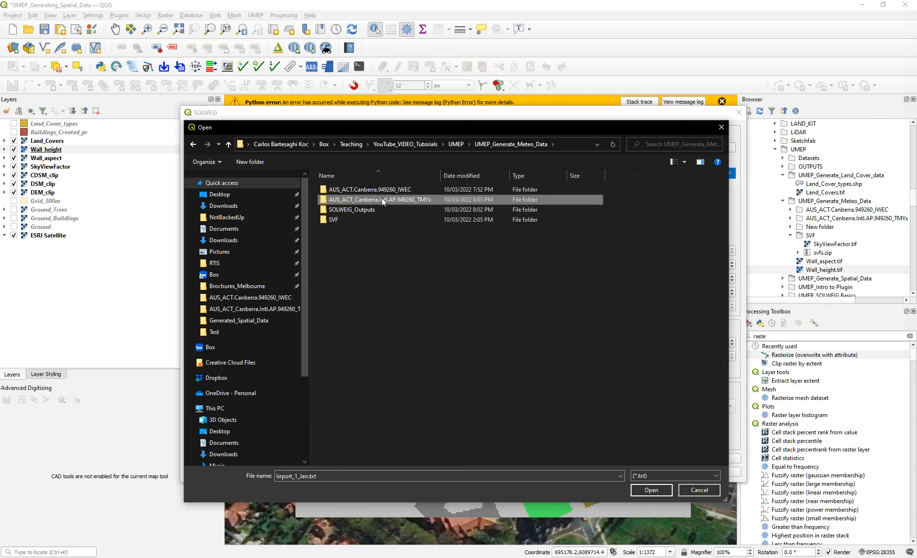
left_click(376, 213)
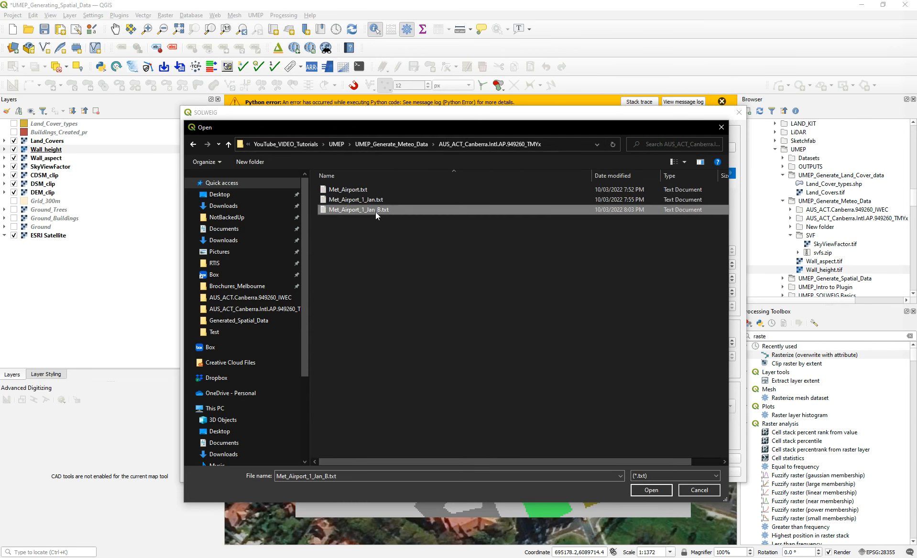
left_click(650, 490)
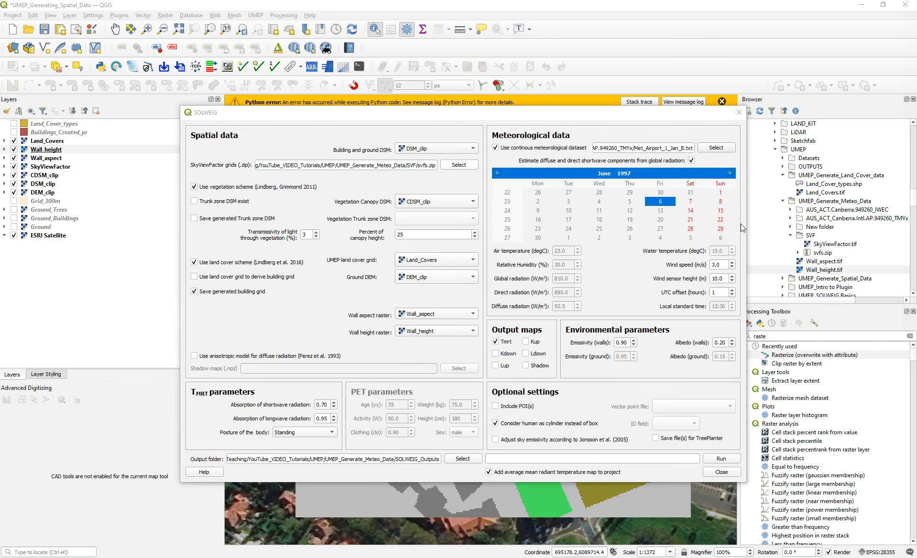
left_click(733, 460)
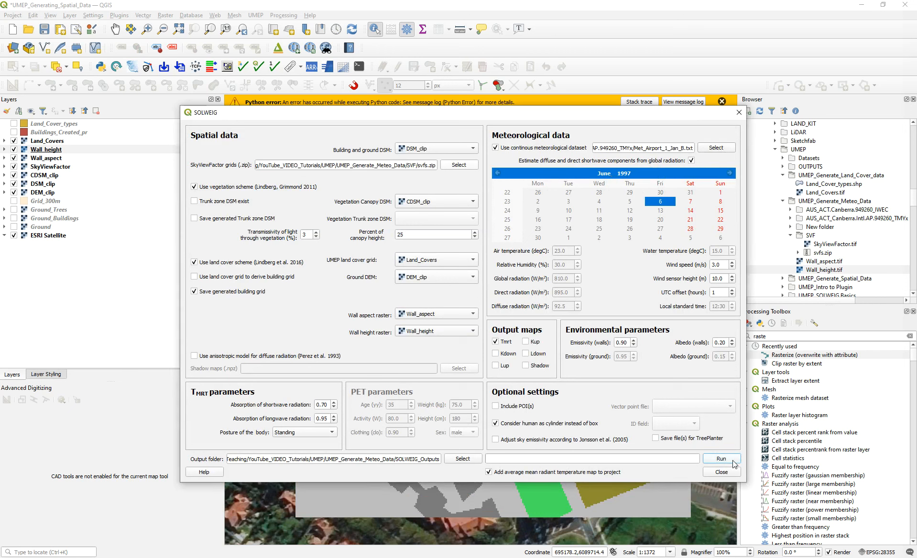
left_click(733, 461)
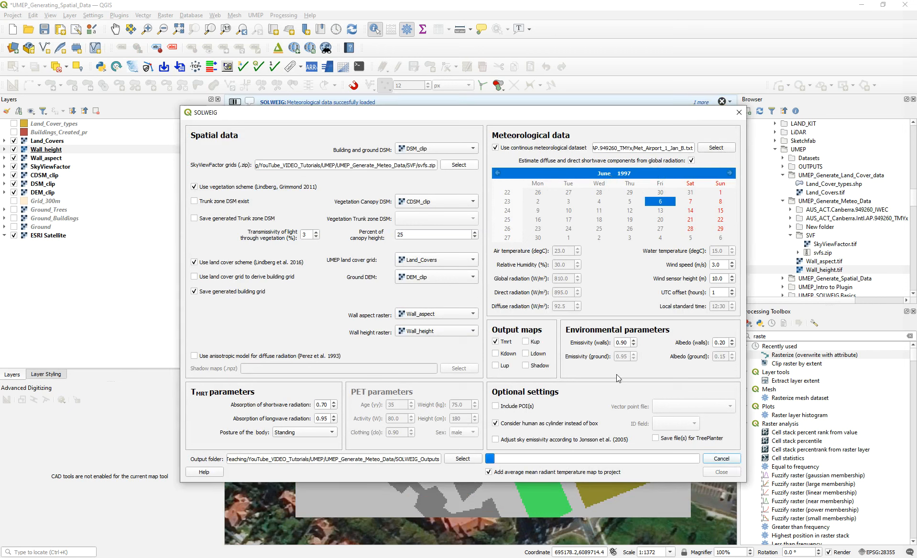
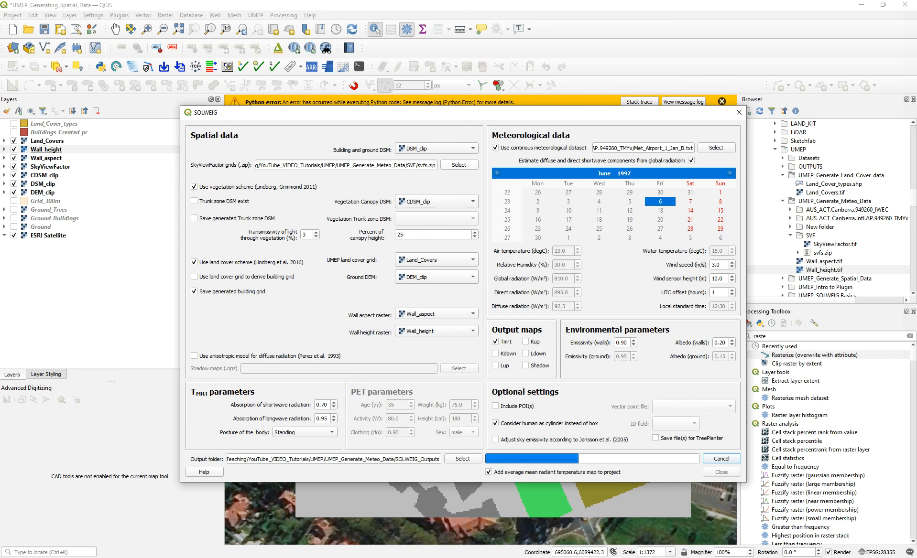
Switch to File Explorer and look through the Datasets_Eastlakes, Generated_Spatial_Data and DEM folders under UMEP_Generate_Spatial_Data, returning to the UMEP folder.
key("alt+Tab")
left_click(346, 392)
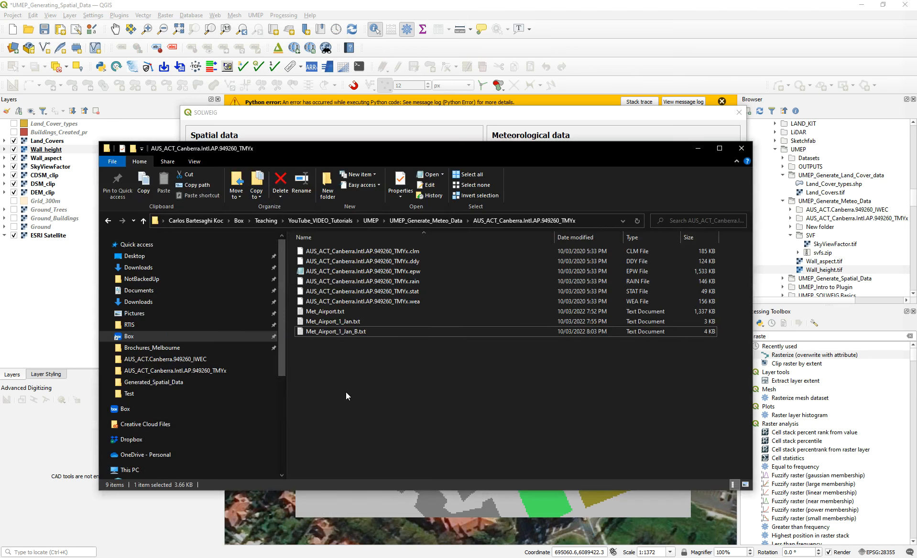
left_click(426, 220)
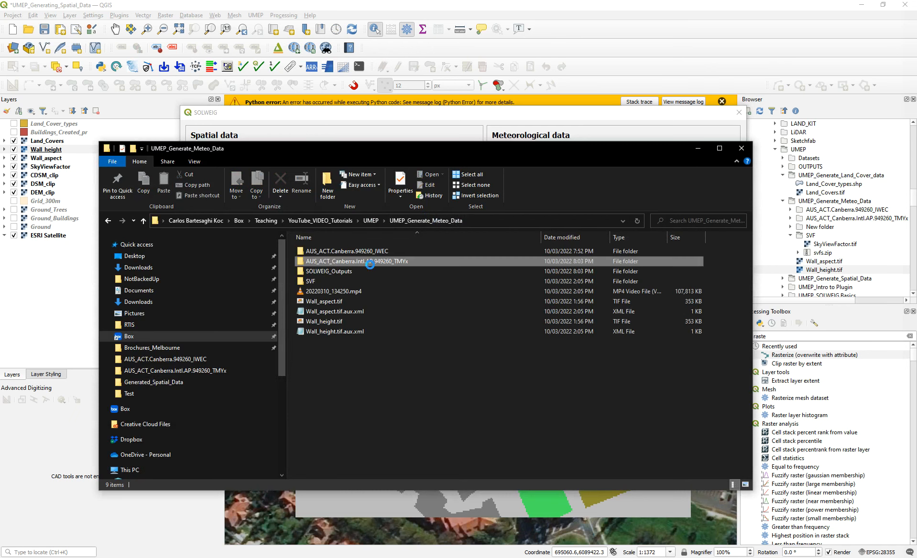
key("alt+Up")
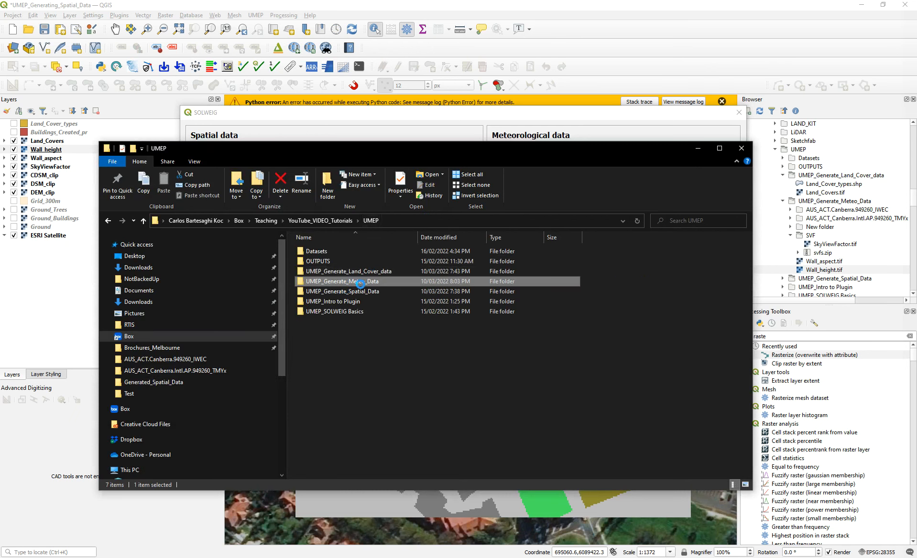
left_click(360, 292)
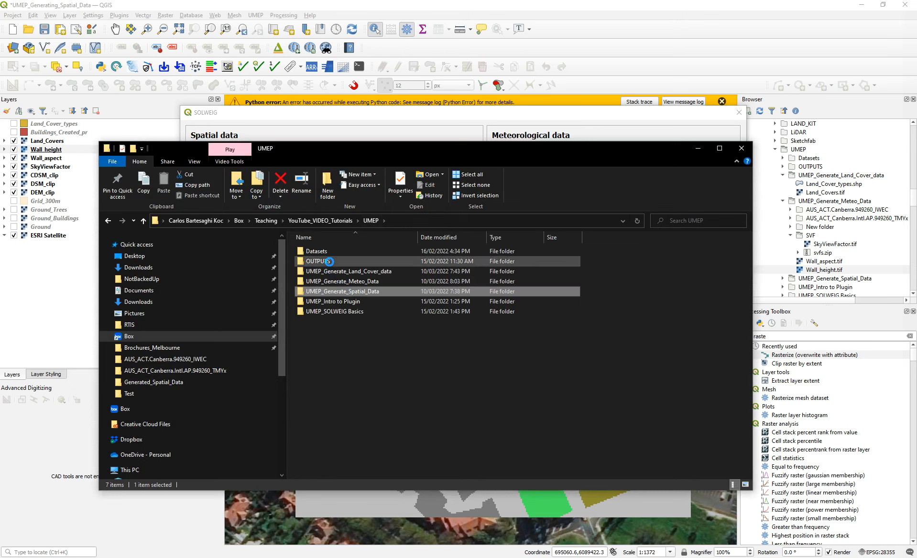
left_click(328, 267)
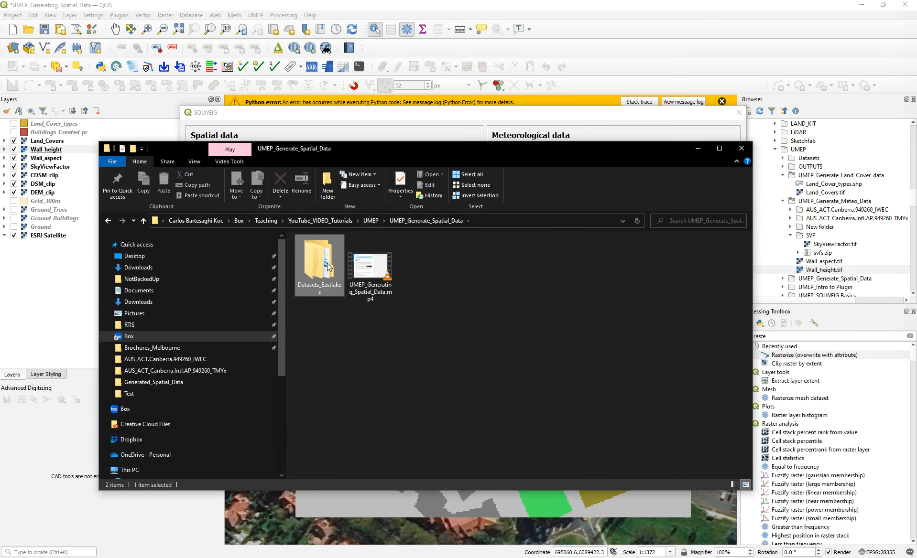
double_click(329, 260)
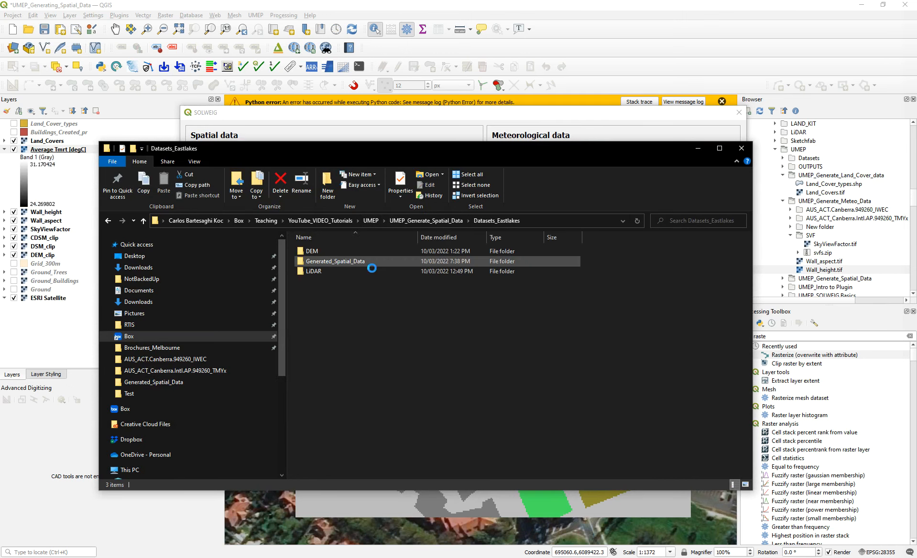
left_click(347, 263)
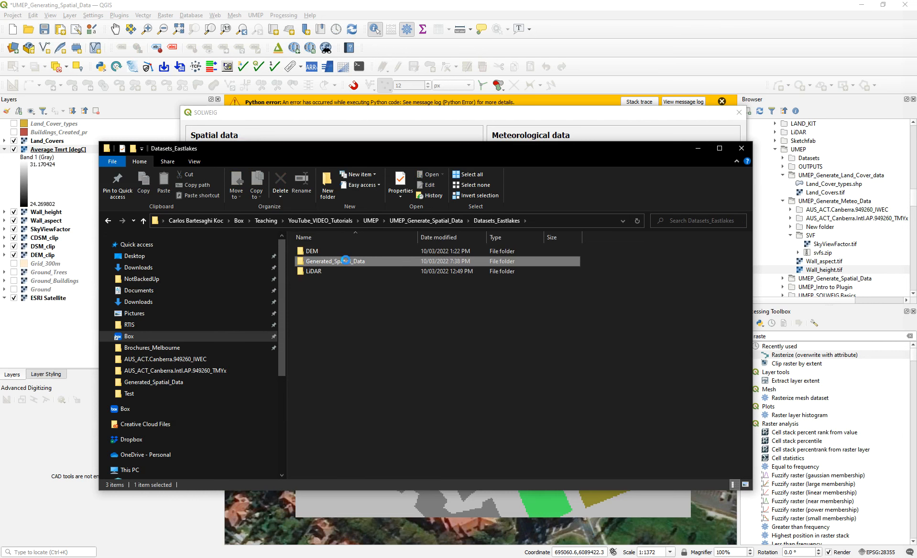
double_click(345, 261)
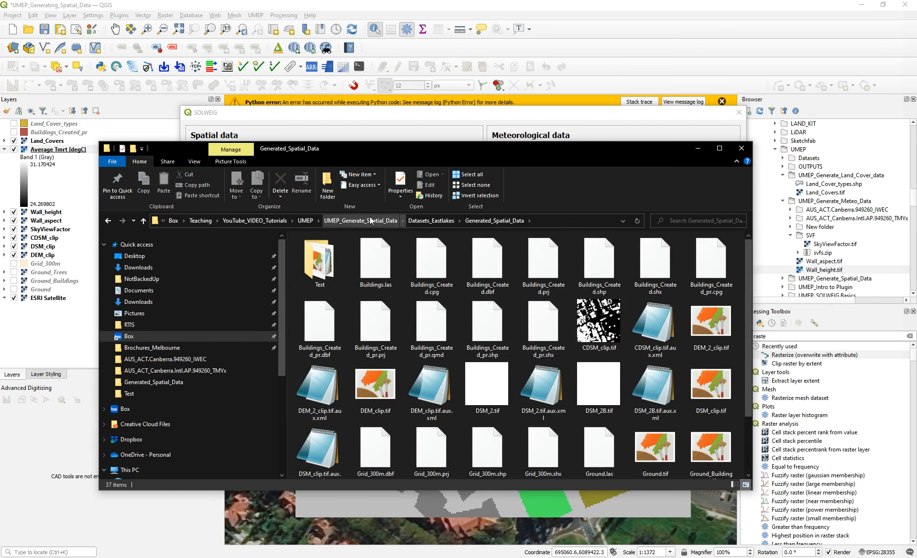
left_click(415, 220)
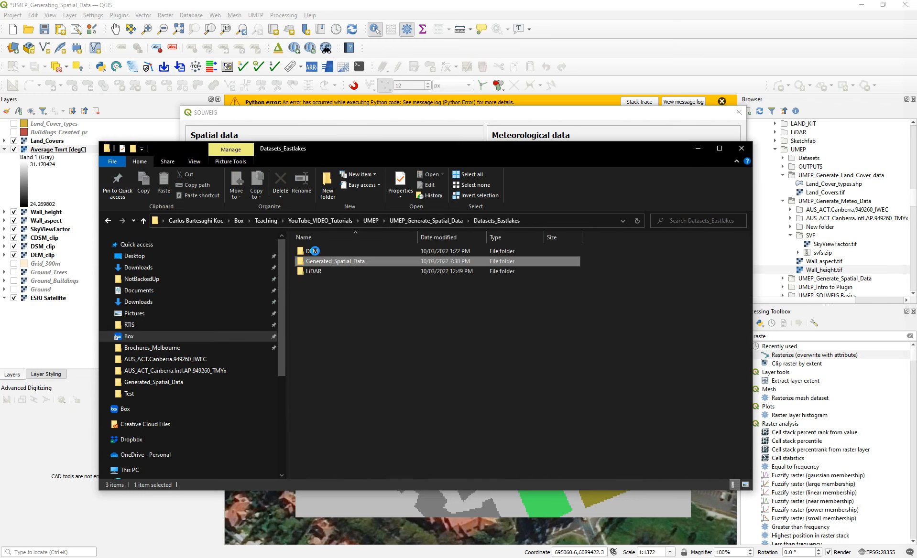
left_click(313, 251)
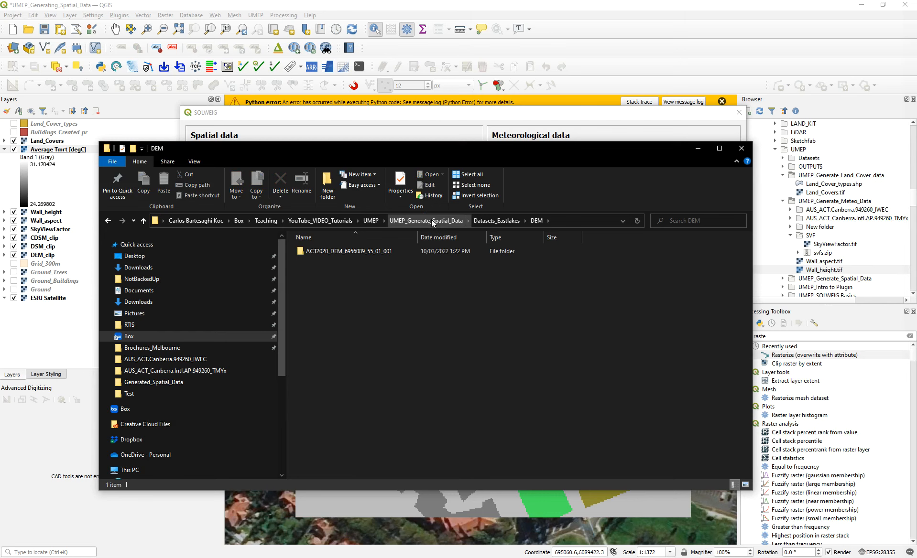
left_click(371, 221)
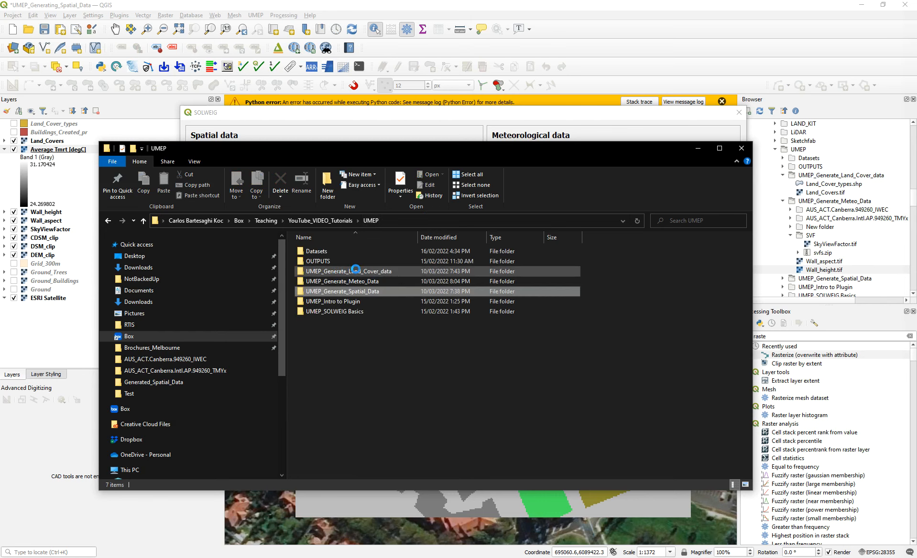
Open RunInfoSOLWEIG_1985_1_0100.txt from SOLWEIG_Outputs in UMEP_Generate_Meteo_Data, examine the run settings, and close it.
left_click(348, 282)
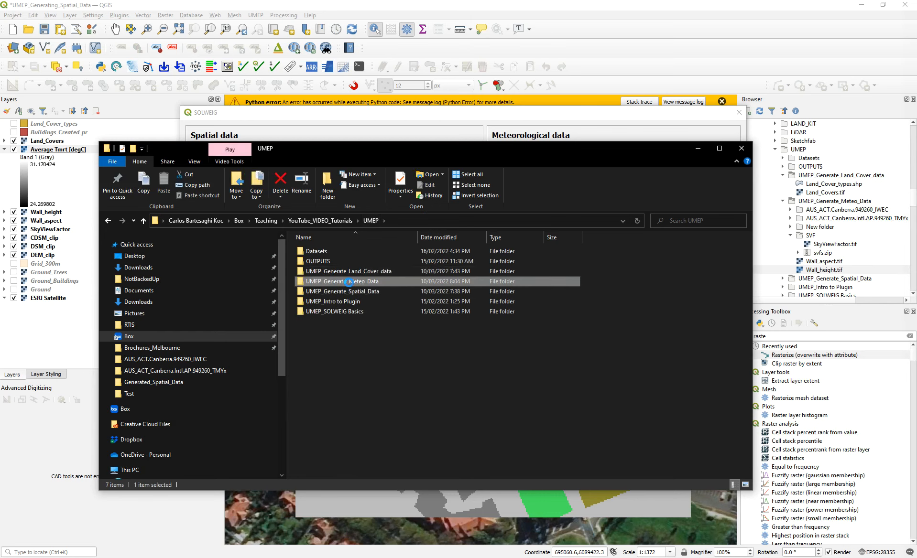
double_click(349, 282)
left_click(330, 271)
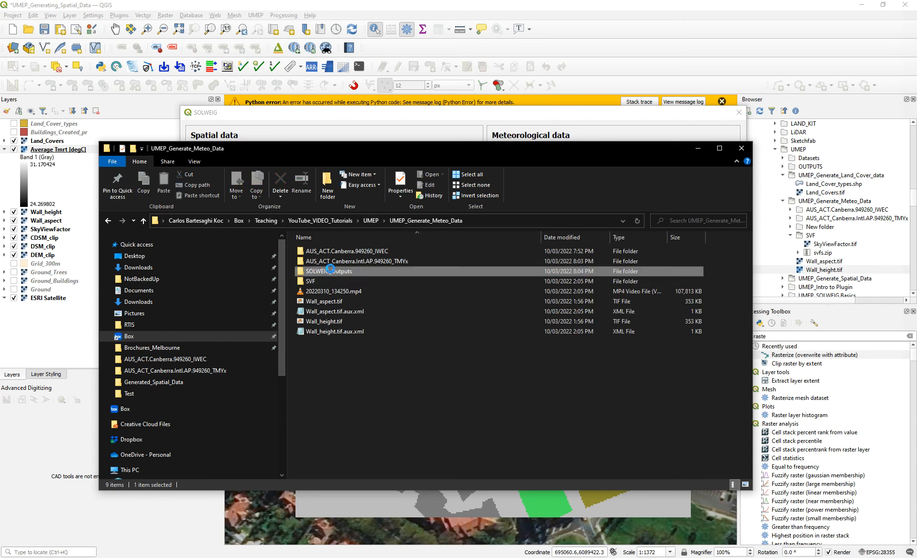
double_click(330, 270)
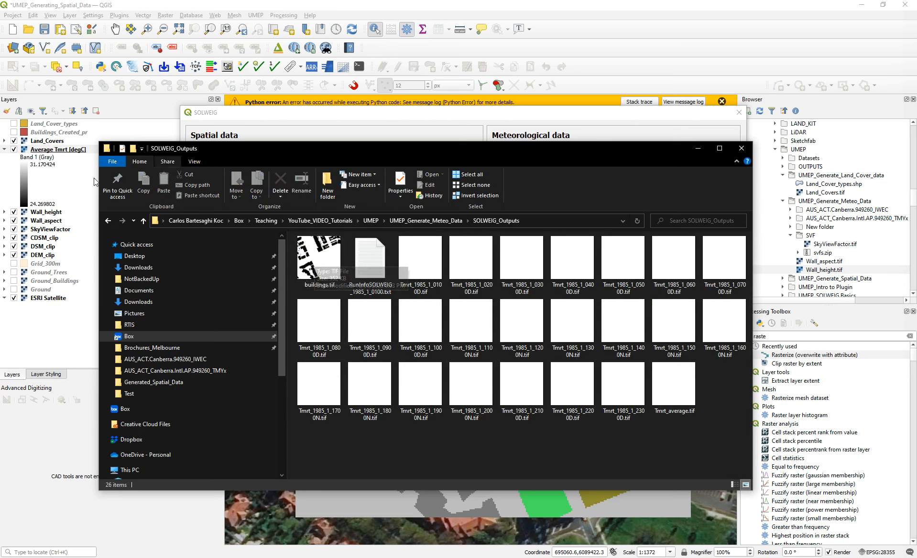
double_click(375, 262)
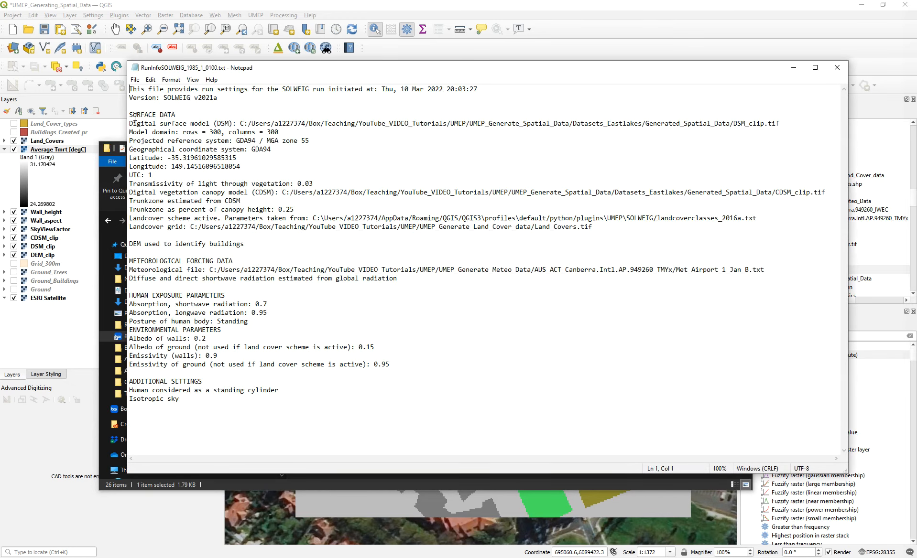
left_click_drag(138, 114, 642, 225)
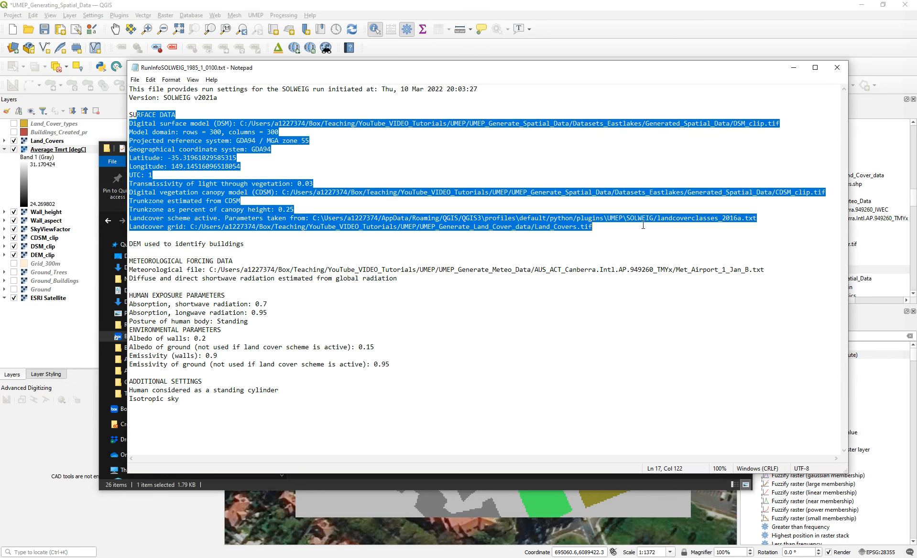
left_click(323, 181)
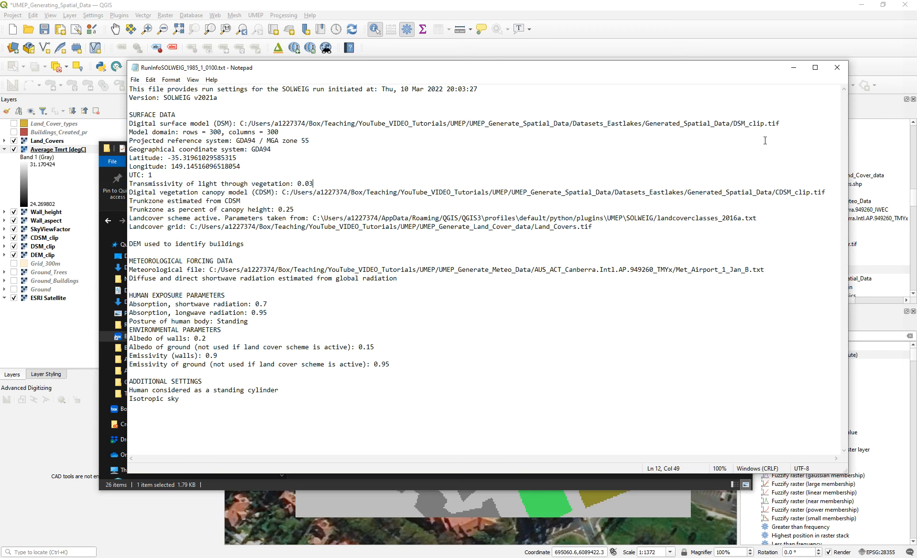
left_click(837, 66)
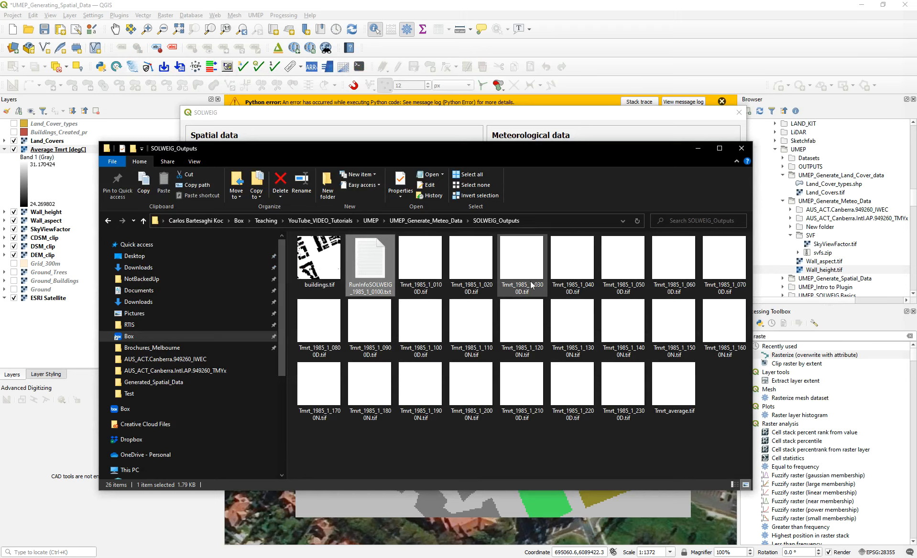
Return to QGIS, close the SOLWEIG dialog, and hide the Land_Covers layer to display the Average Tmrt map.
left_click(698, 150)
left_click(568, 317)
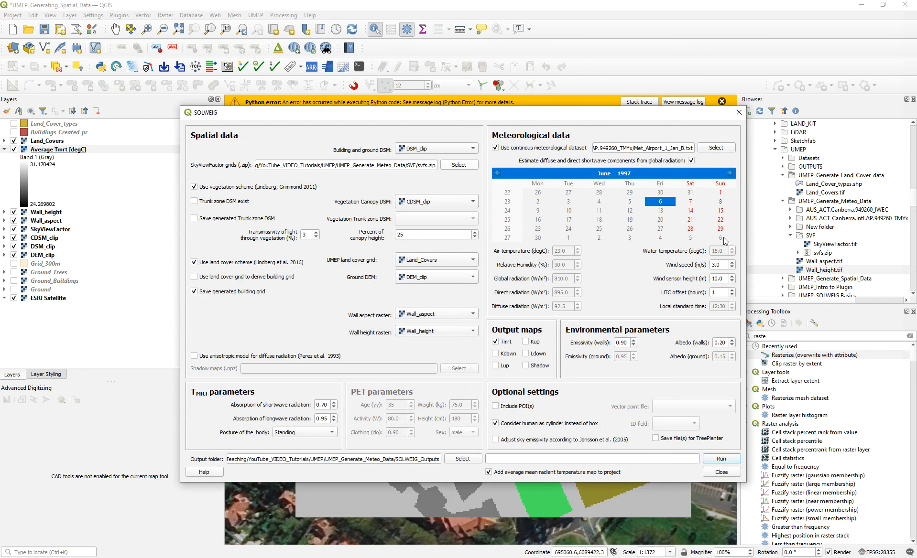
left_click(738, 114)
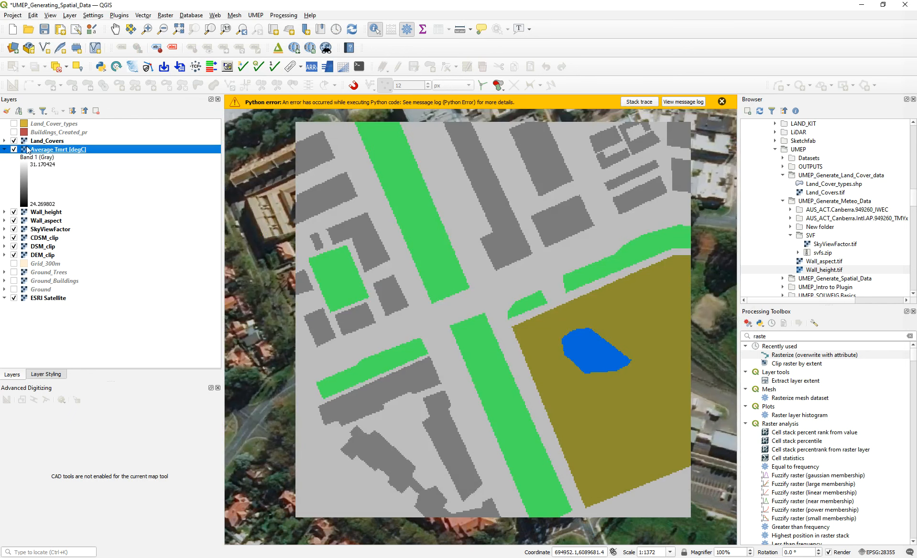
left_click(13, 141)
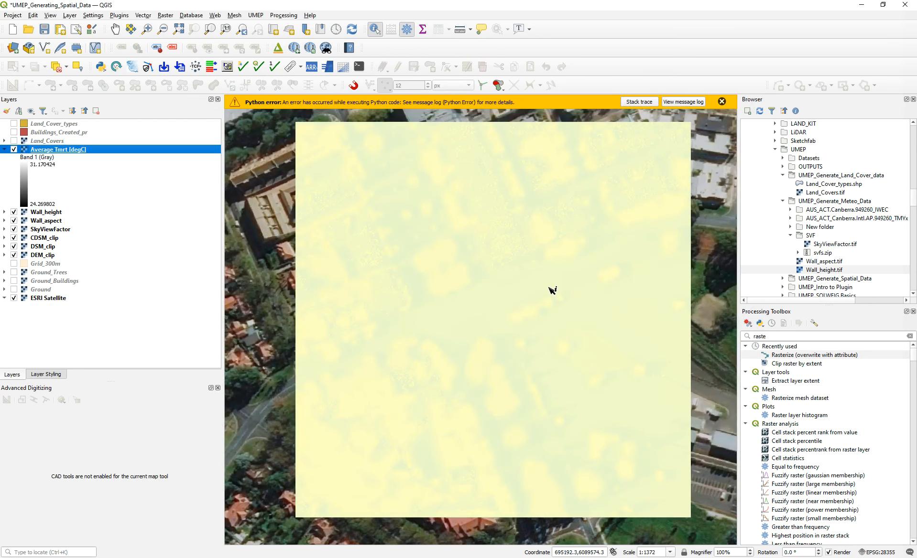
Set the minimum value of the Average Tmrt layer's pseudocolor symbology to 0 and apply it.
double_click(50, 156)
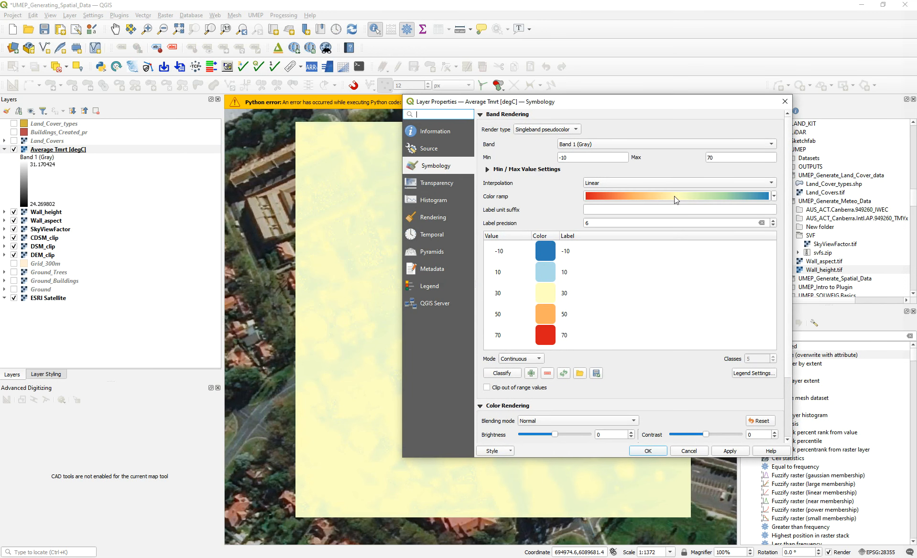
left_click(584, 158)
type("0")
key("ctrl+a")
type("0")
left_click(736, 452)
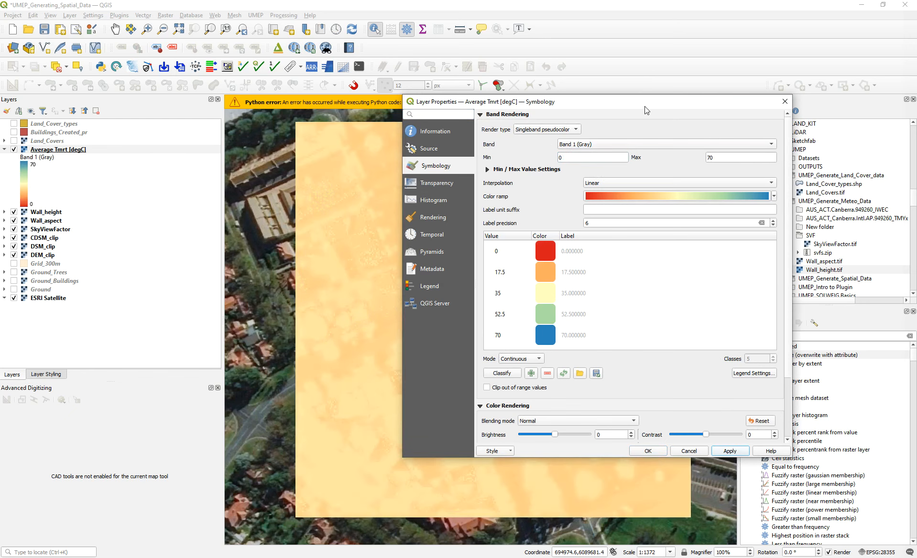
left_click_drag(644, 106, 787, 27)
left_click(789, 372)
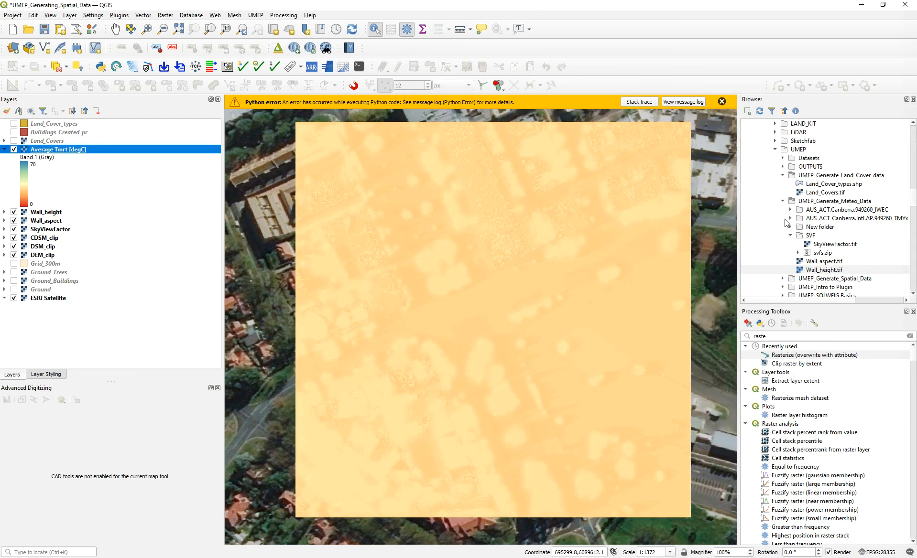
Hide the Average Tmrt layer, refresh UMEP_Generate_Meteo_Data in the browser tree and add buildings.tif from SOLWEIG_Outputs to the map.
scroll(798, 233, "down", 1)
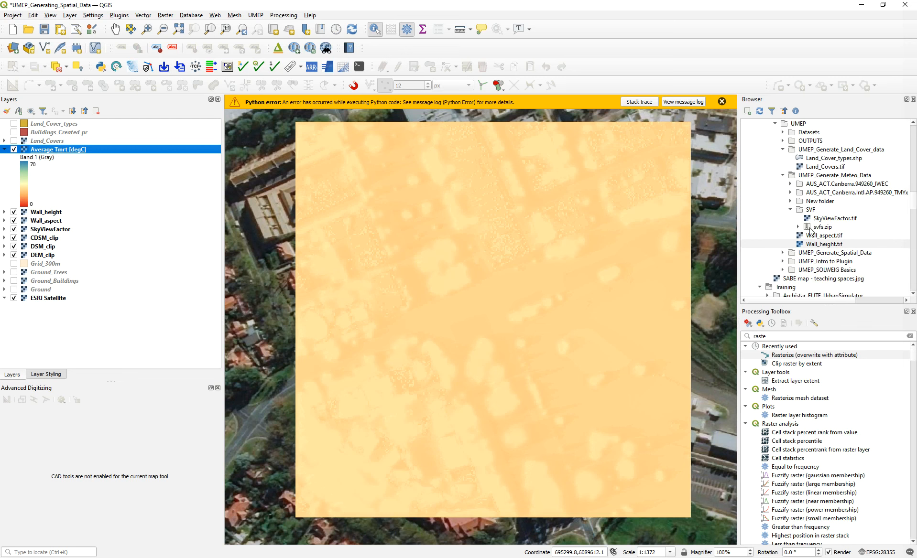
left_click(815, 176)
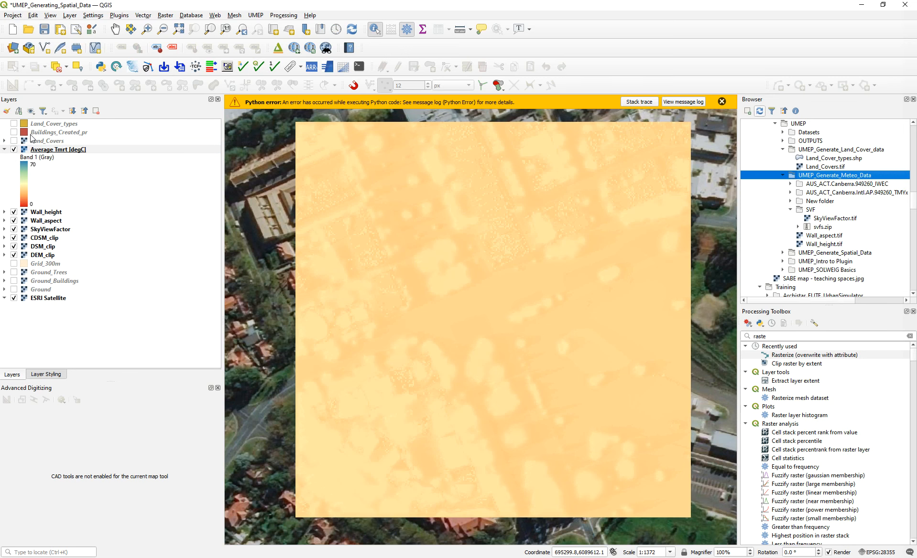
left_click(14, 149)
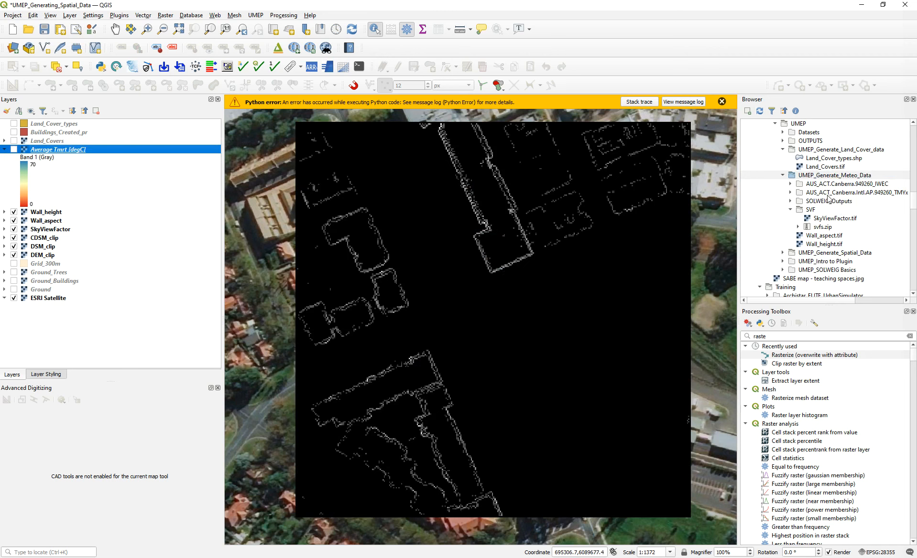
left_click(791, 203)
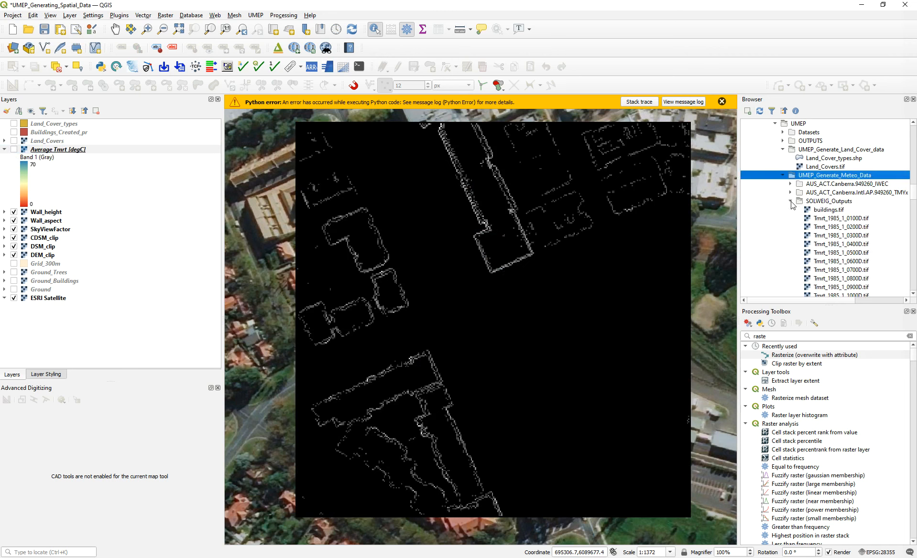
left_click(827, 210)
double_click(827, 211)
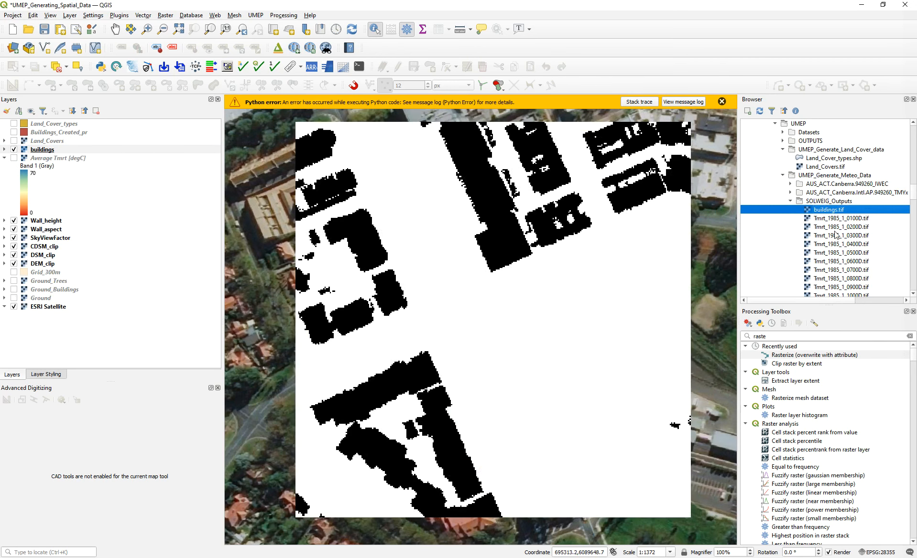
Add Tmrt_1985_1_1200N.tif from the SOLWEIG_Outputs folder to the map.
left_click(844, 219)
scroll(855, 239, "down", 2)
scroll(872, 260, "down", 2)
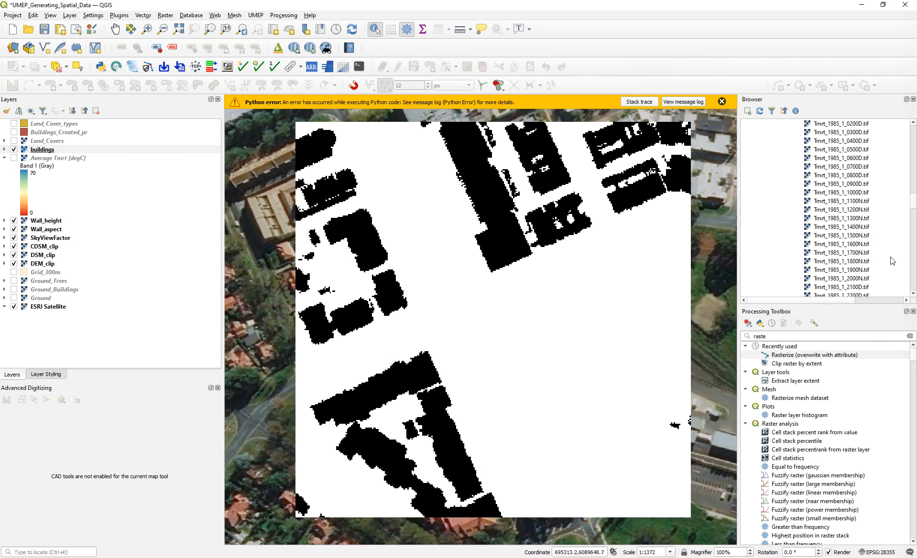
scroll(863, 249, "down", 1)
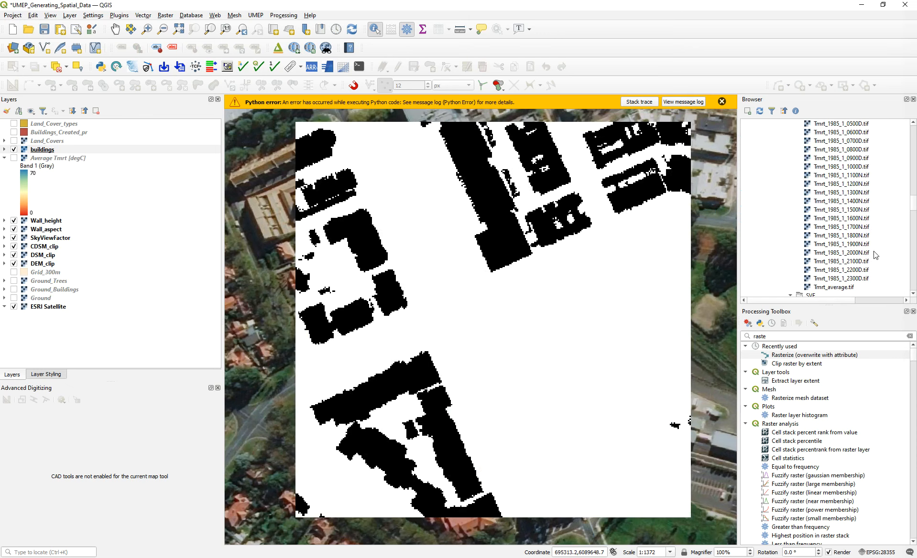
left_click_drag(854, 187, 488, 324)
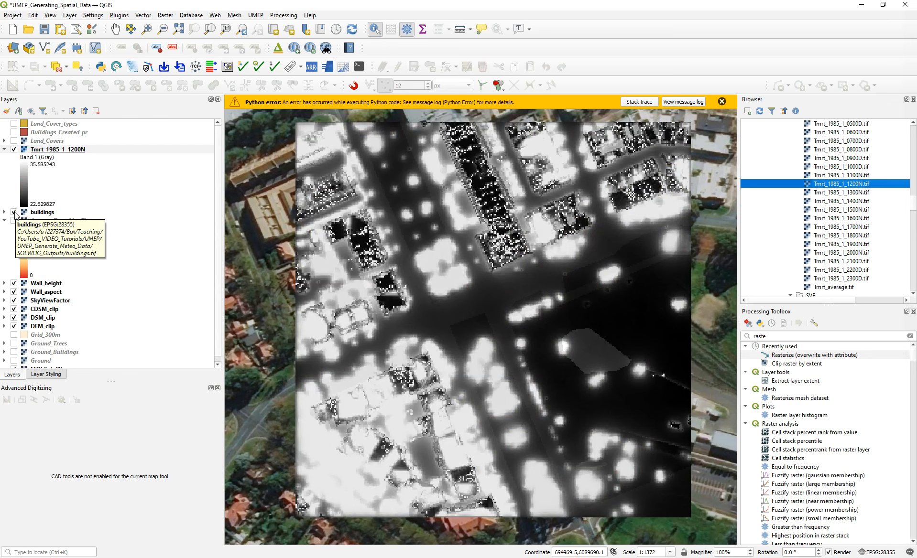
Change the Tmrt_1985_1_1200N layer's render type to Singleband pseudocolor and apply it.
left_click(44, 151)
double_click(49, 153)
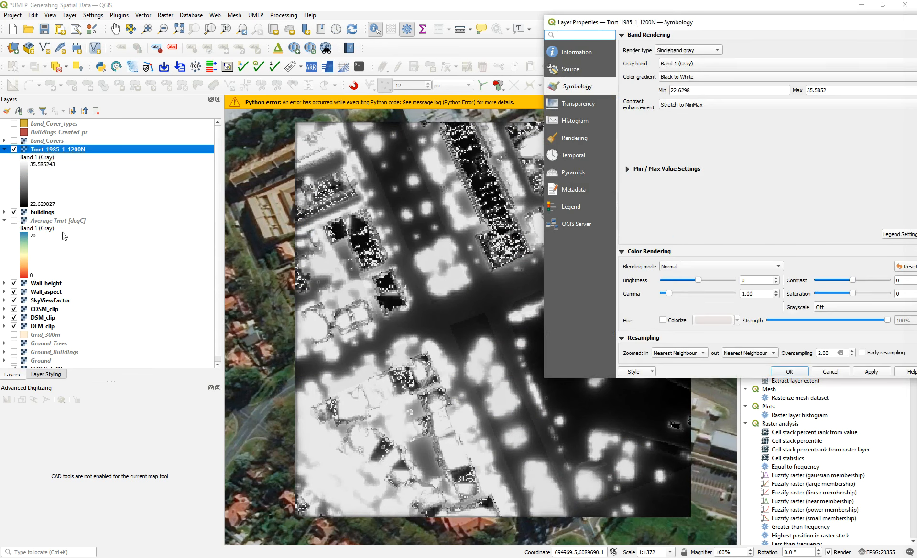
left_click_drag(734, 20, 574, 76)
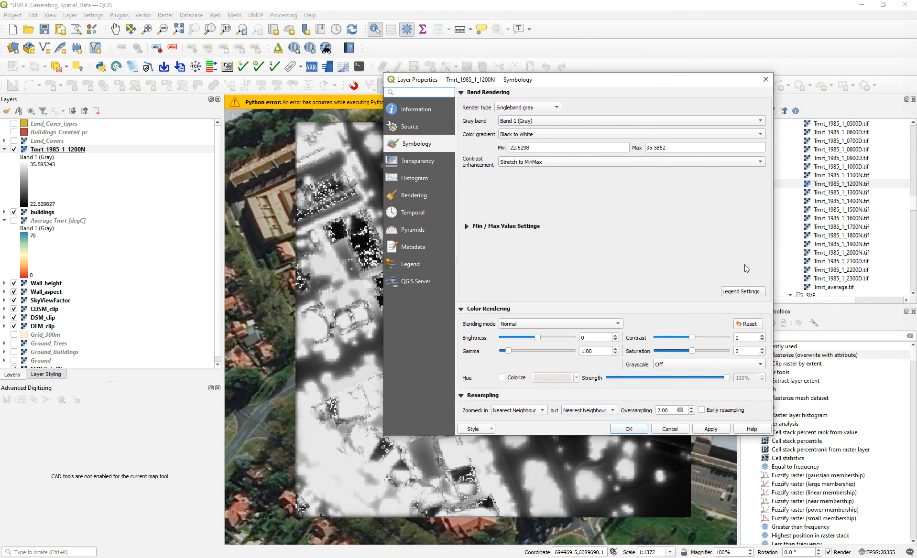
left_click(528, 108)
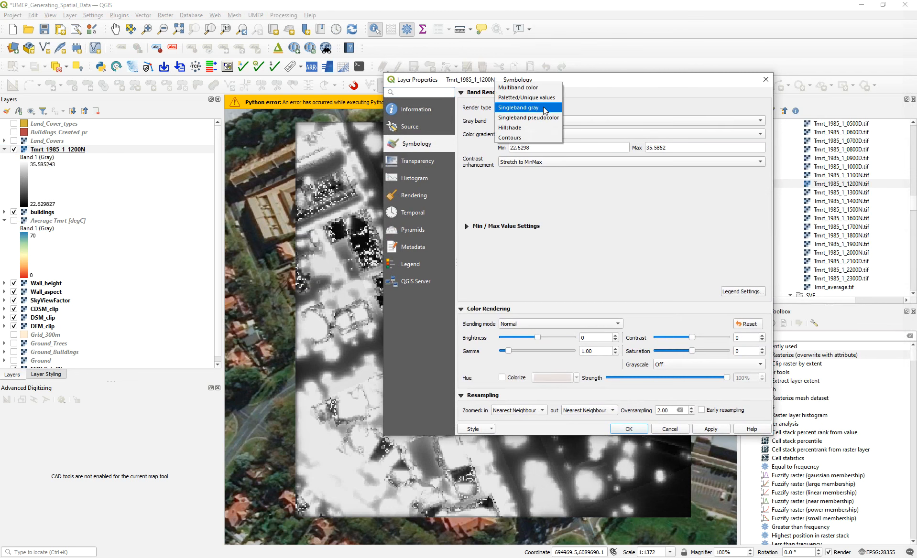
left_click(531, 115)
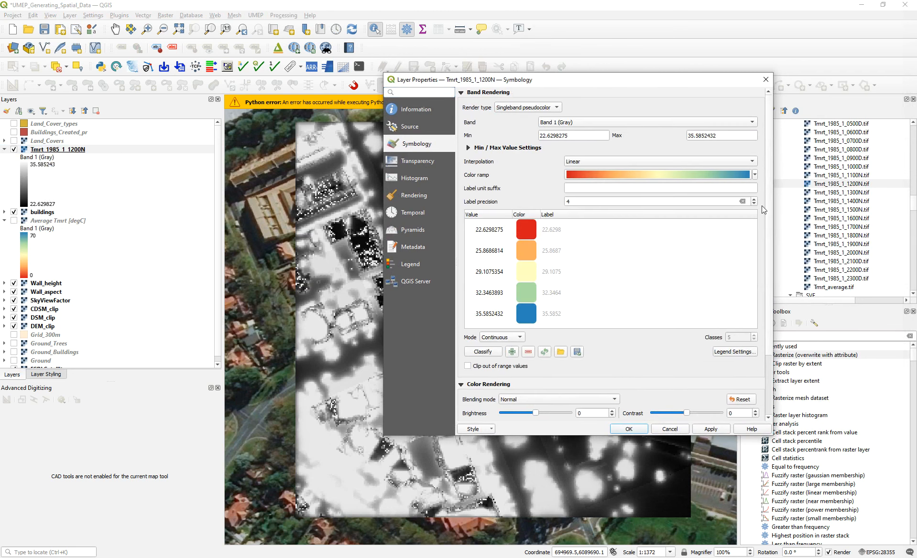
left_click(711, 430)
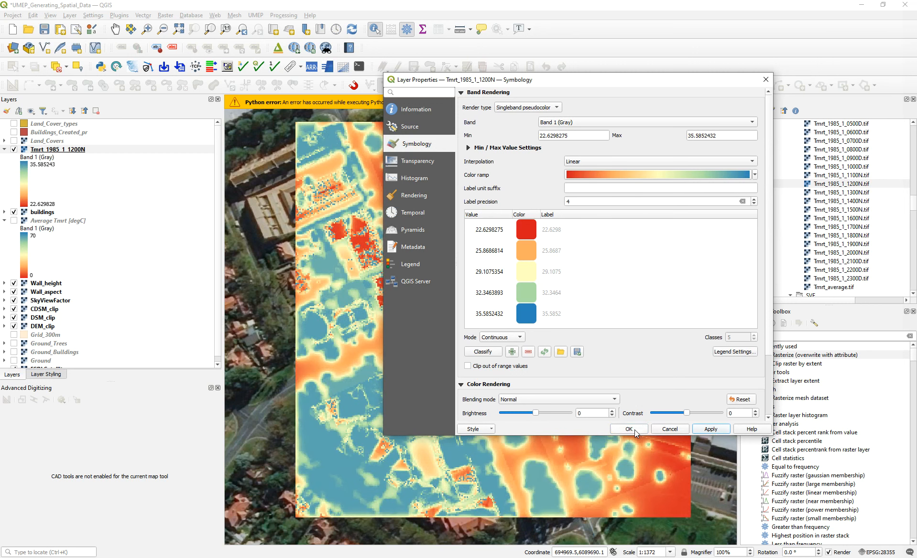
Invert the color ramp of the Tmrt_1985_1_1200N layer and accept the symbology settings.
left_click(650, 176)
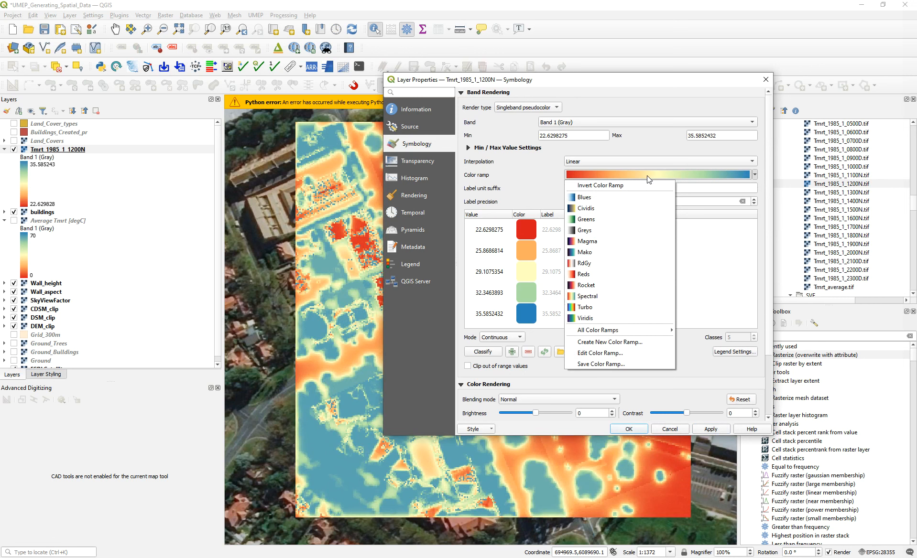
left_click(600, 186)
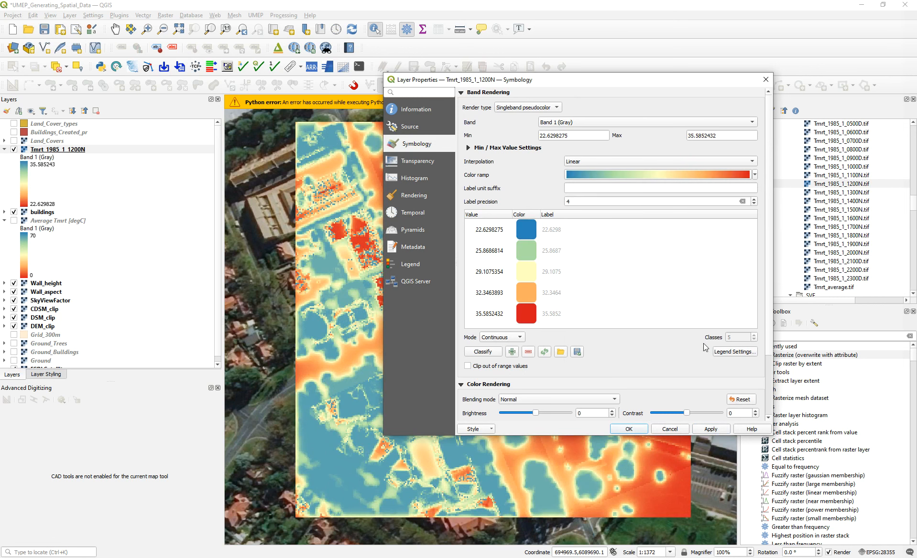
left_click(714, 430)
left_click(629, 428)
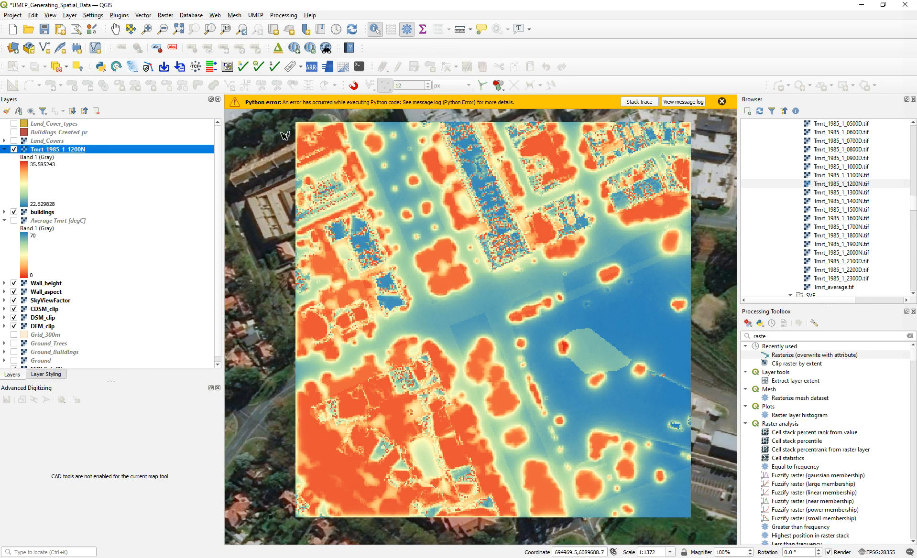
Toggle the Tmrt_1985_1_1200N layer's visibility to compare it with the buildings layer, leaving it displayed.
left_click(14, 150)
left_click(14, 150)
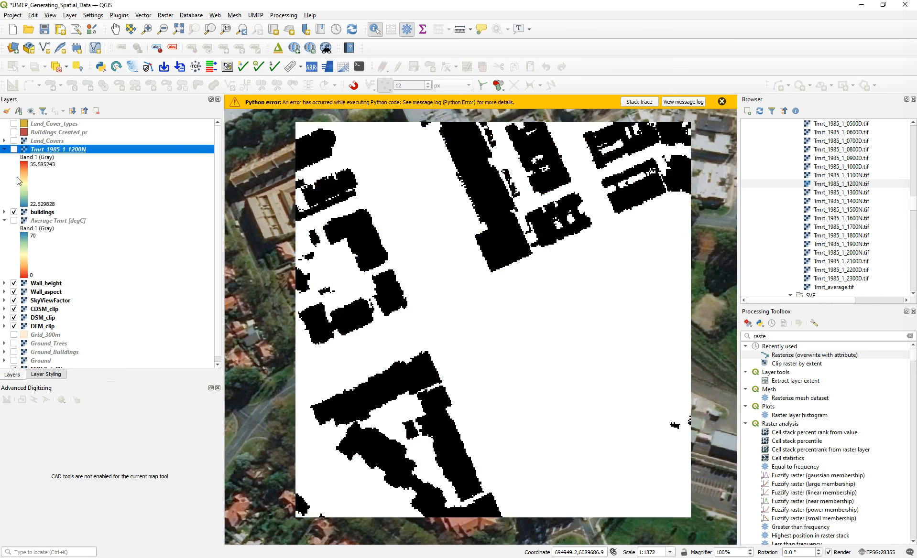
left_click(14, 150)
left_click(235, 15)
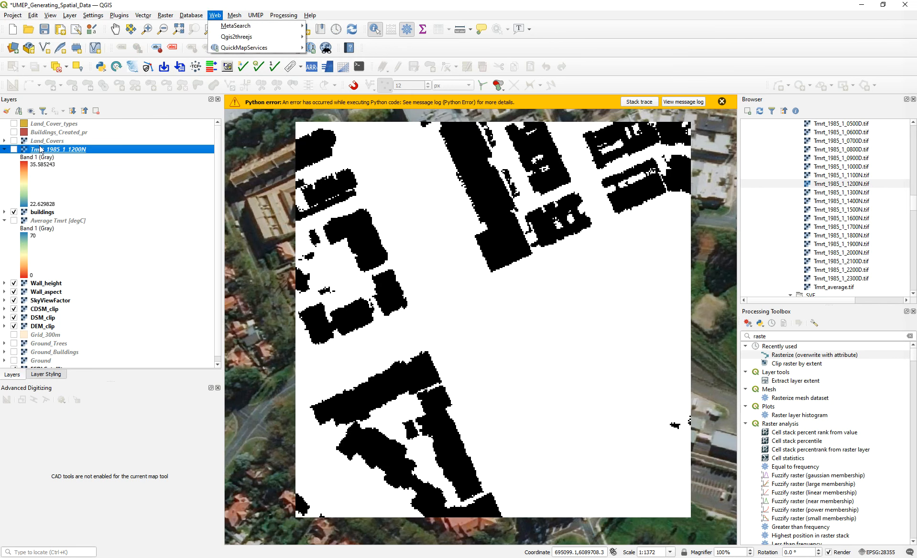
left_click(14, 150)
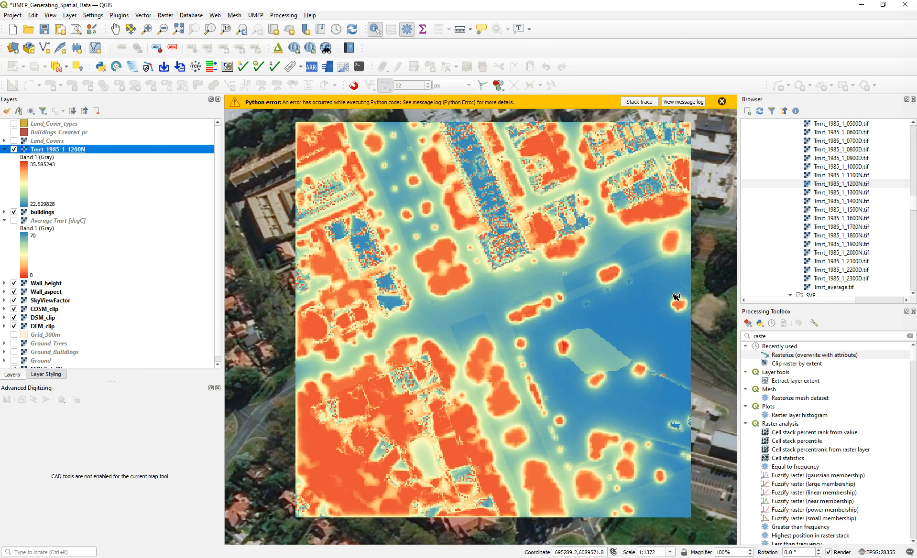
Dismiss the Python error notice, identify the Tmrt_1985_1_1200N values at several map points, and close the identify results.
left_click(721, 102)
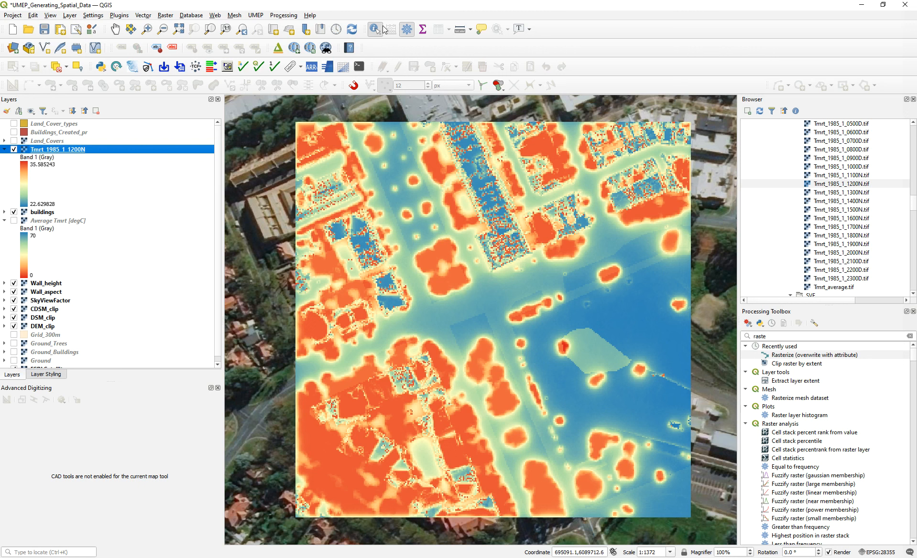
left_click(432, 209)
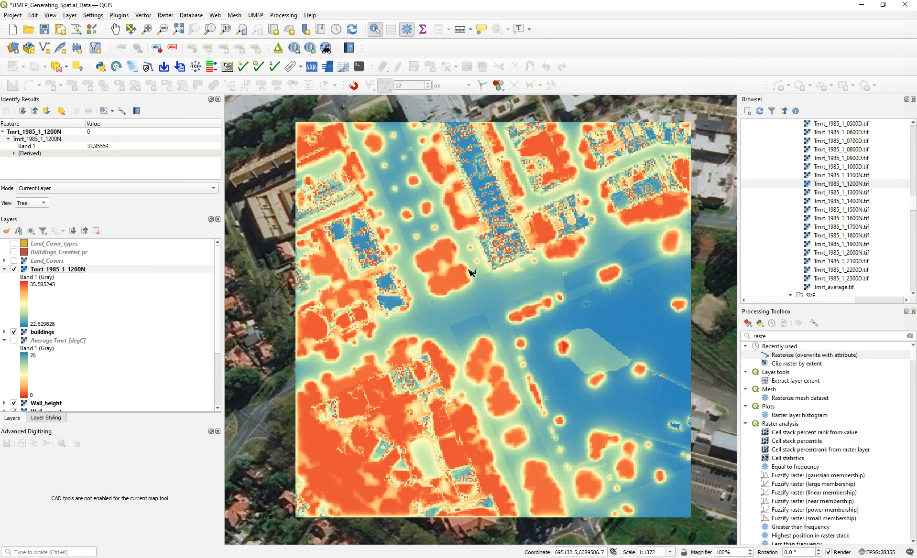
left_click(484, 281)
left_click(542, 282)
left_click(217, 99)
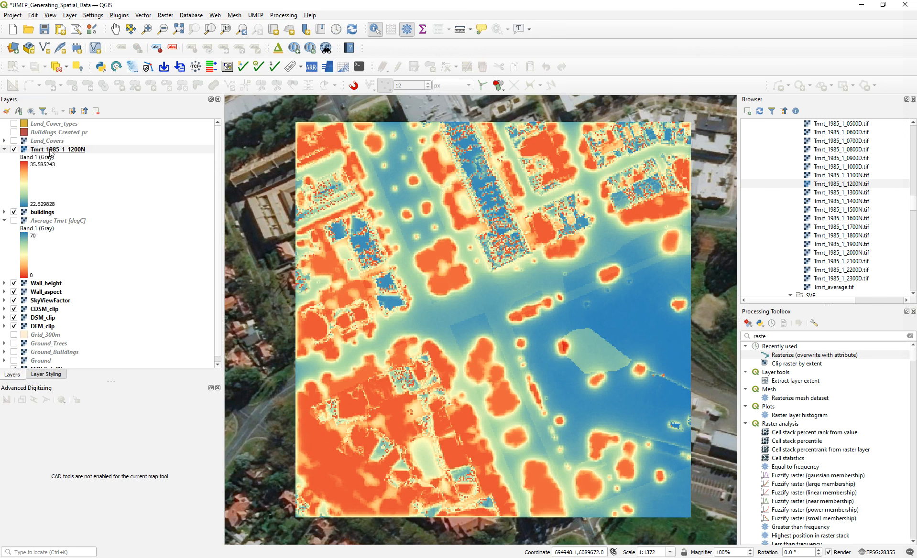
Remove the Tmrt_1985_1_1200N and Average Tmrt layers from the project.
right_click(50, 151)
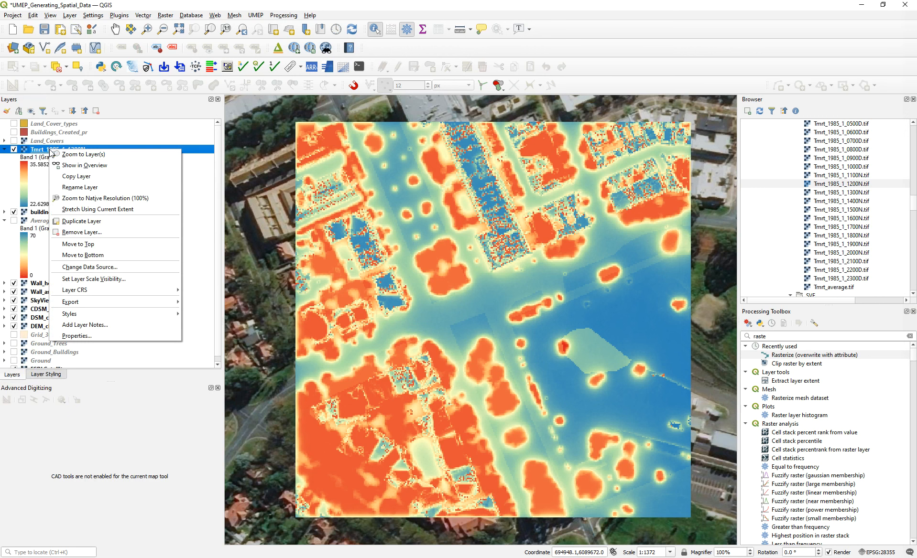
left_click(81, 233)
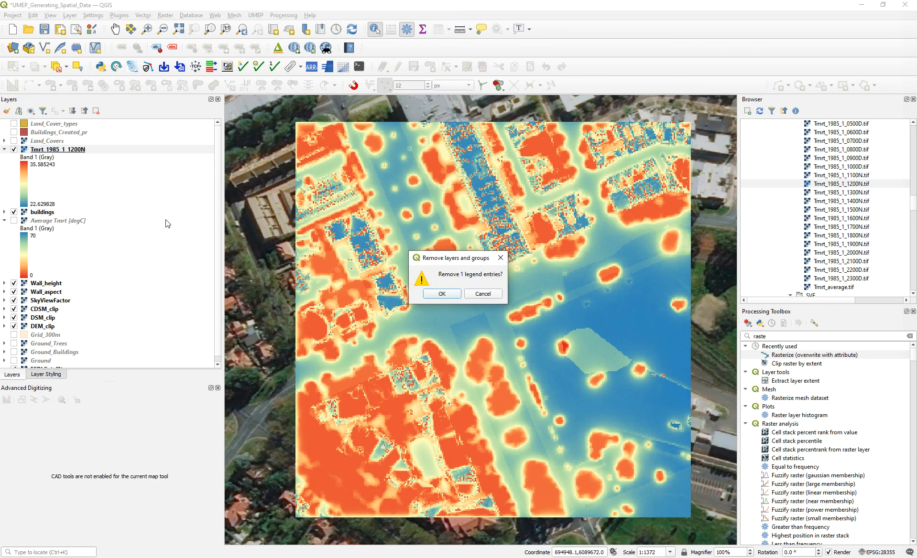
left_click(450, 296)
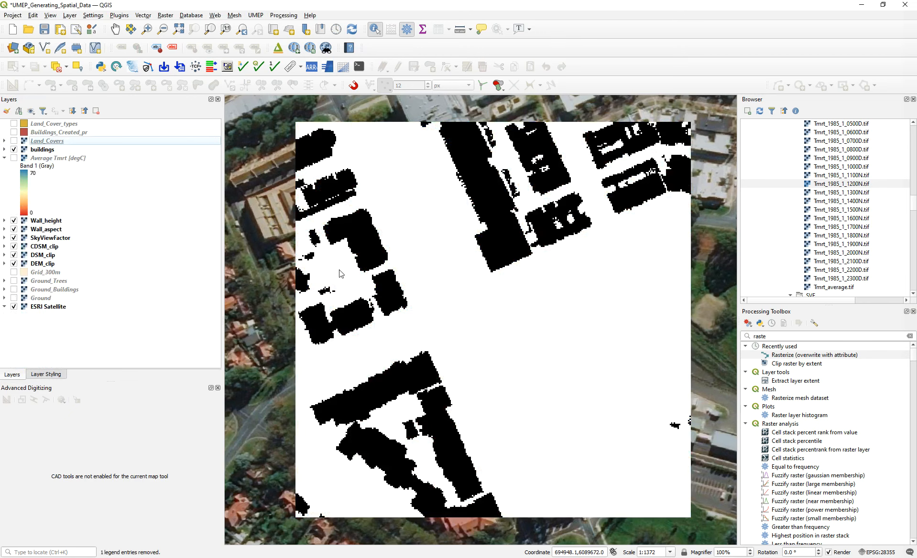
right_click(72, 160)
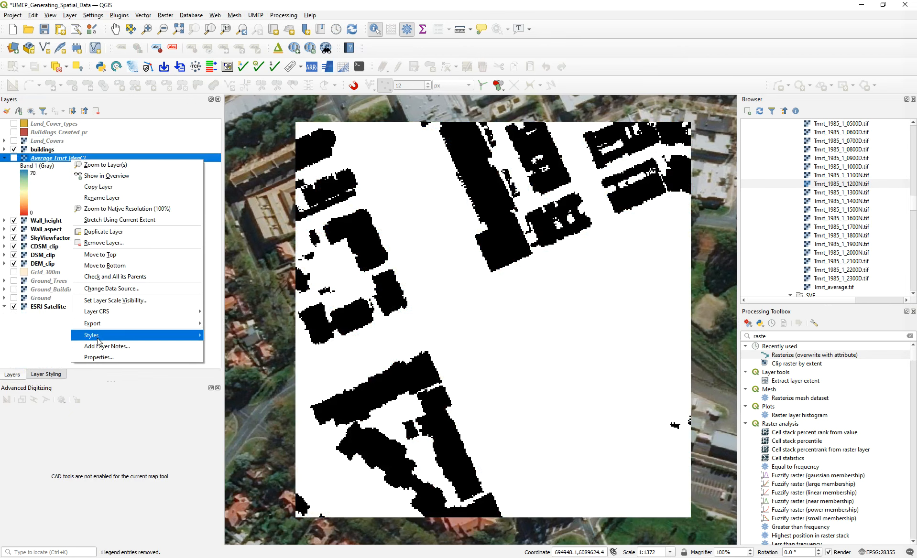
left_click(98, 243)
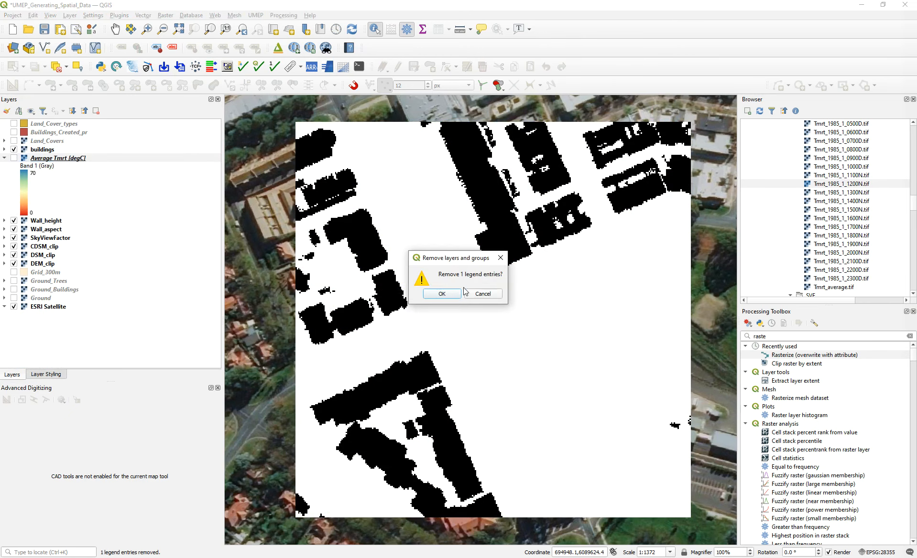
left_click(457, 295)
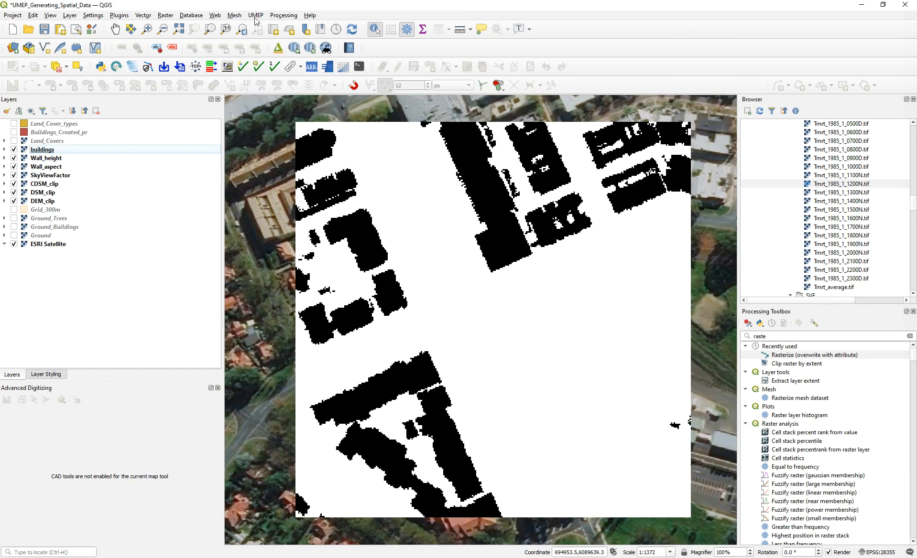
Start a UMEP tool, switch to the web browser and search Google for "utc offset" in a new tab.
left_click(255, 16)
mouse_move(276, 39)
mouse_move(361, 38)
left_click(478, 38)
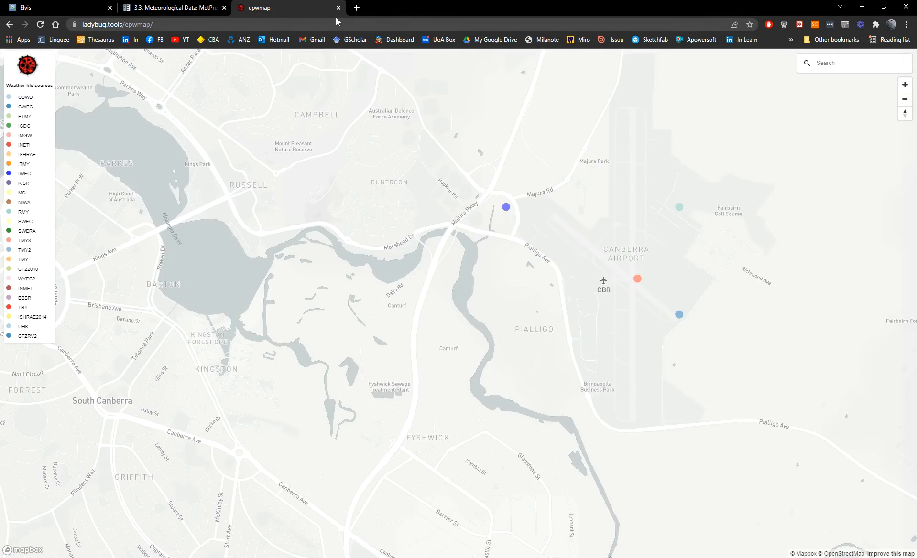
key("ctrl+t")
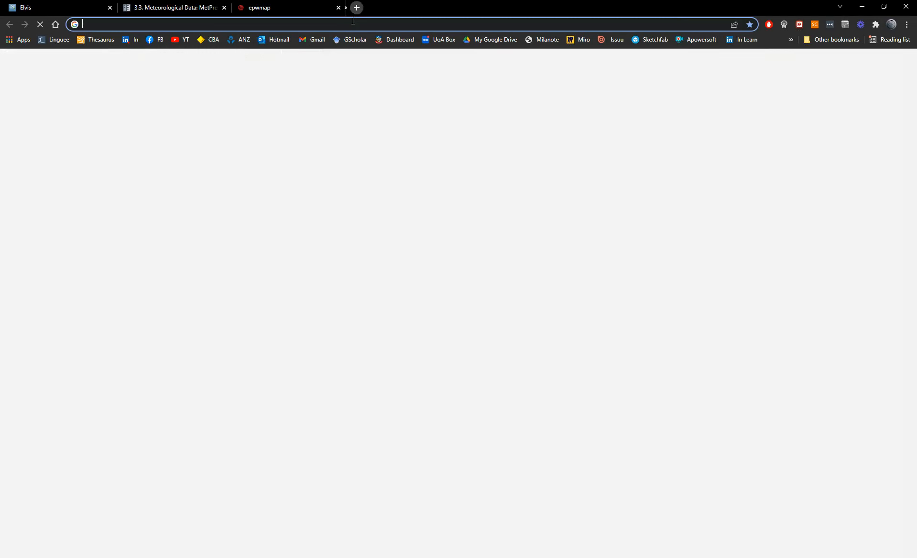
type("utc offset")
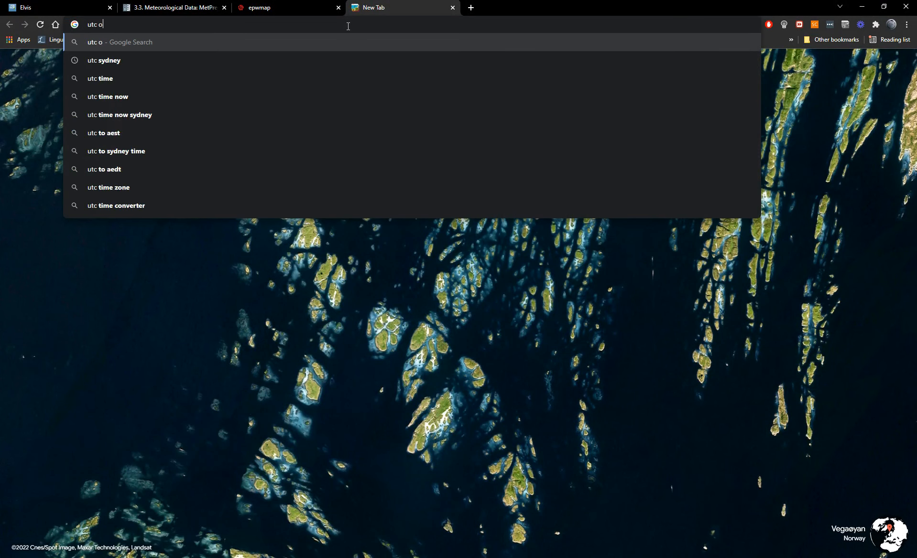
key("Return")
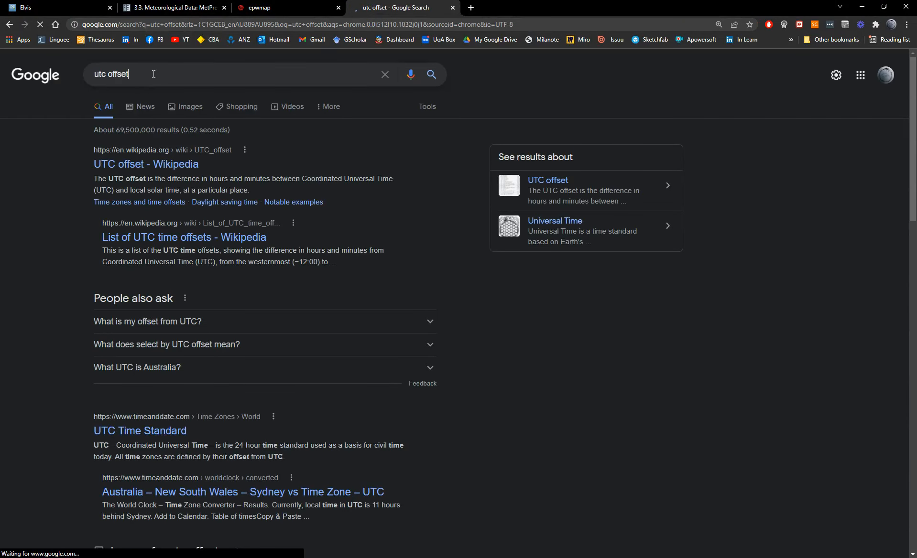
Refine the Google search to "utc offset canberra" and return to the SOLWEIG dialog in QGIS.
left_click(153, 74)
type("canberra")
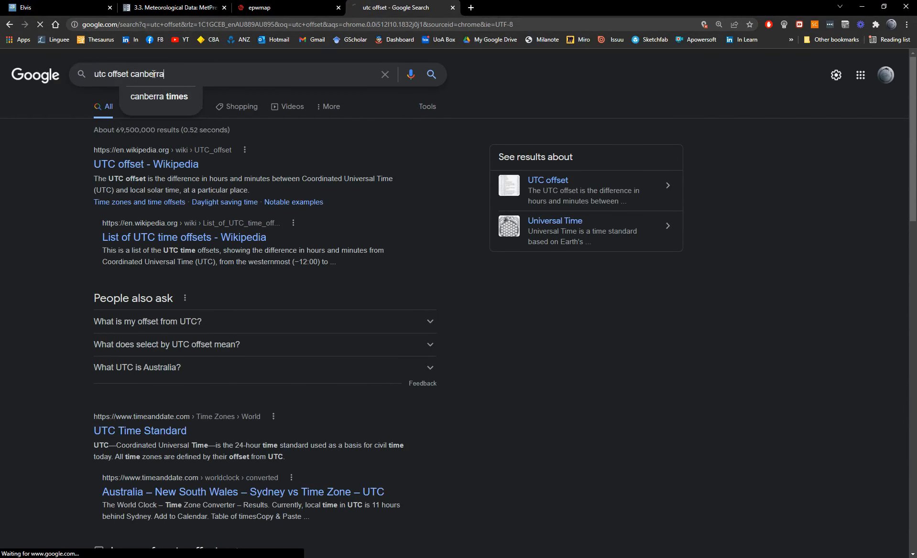
key("Return")
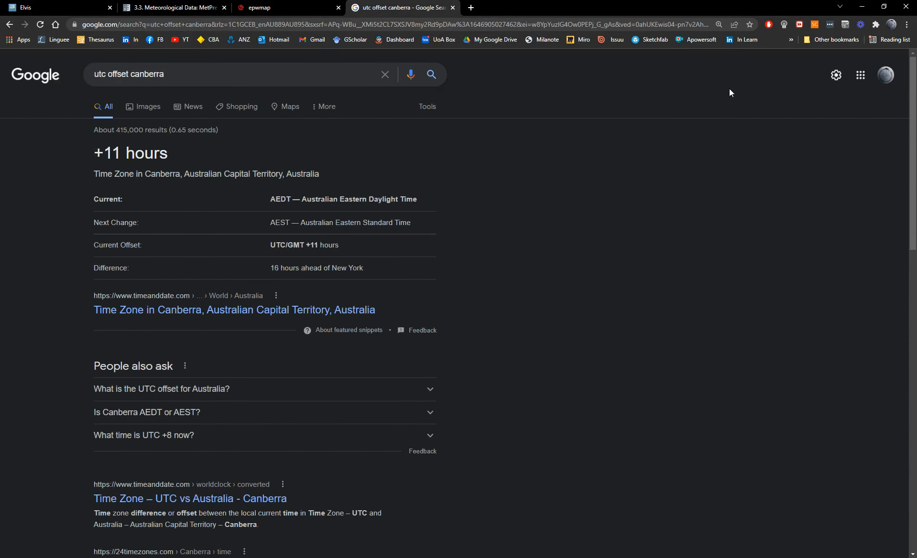
left_click(862, 6)
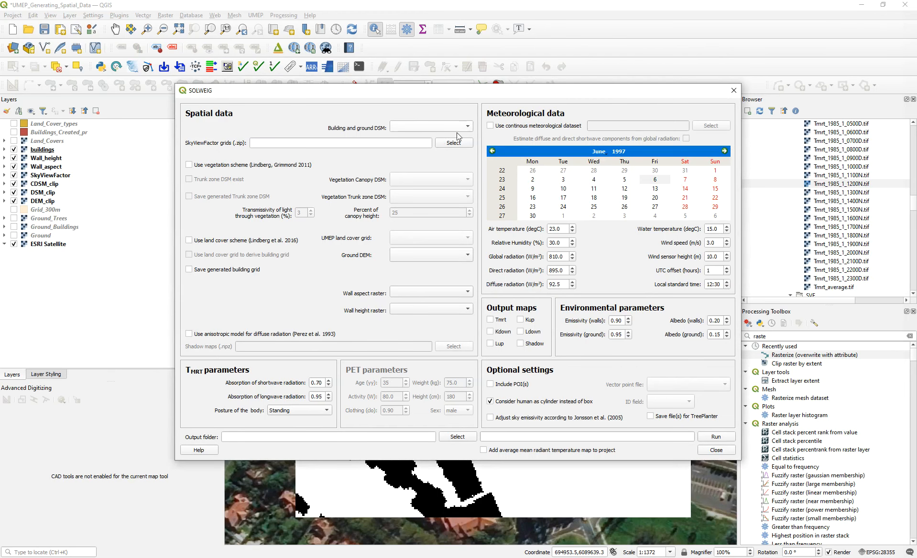
Set the building and ground DSM to DSM_clip and load svfs.zip from the SVF folder as the SkyViewFactor grids.
left_click(423, 127)
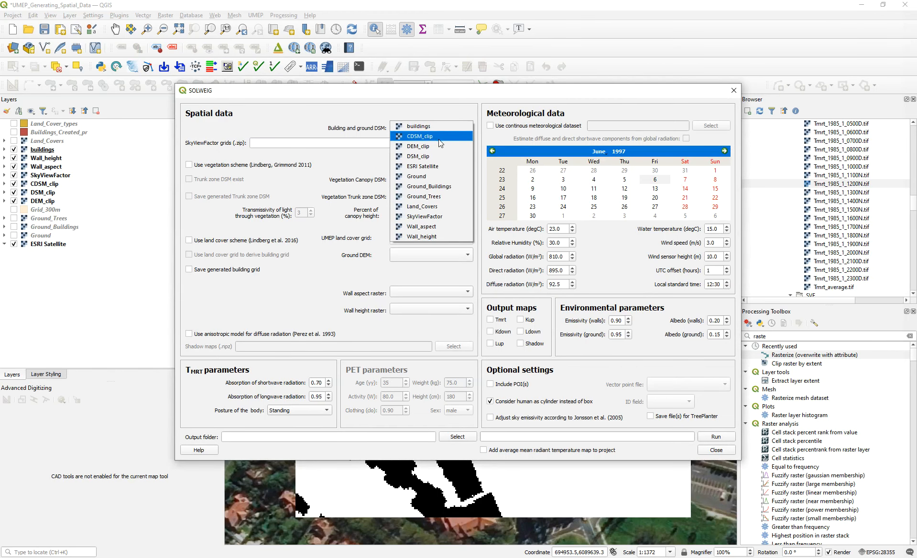
left_click(426, 156)
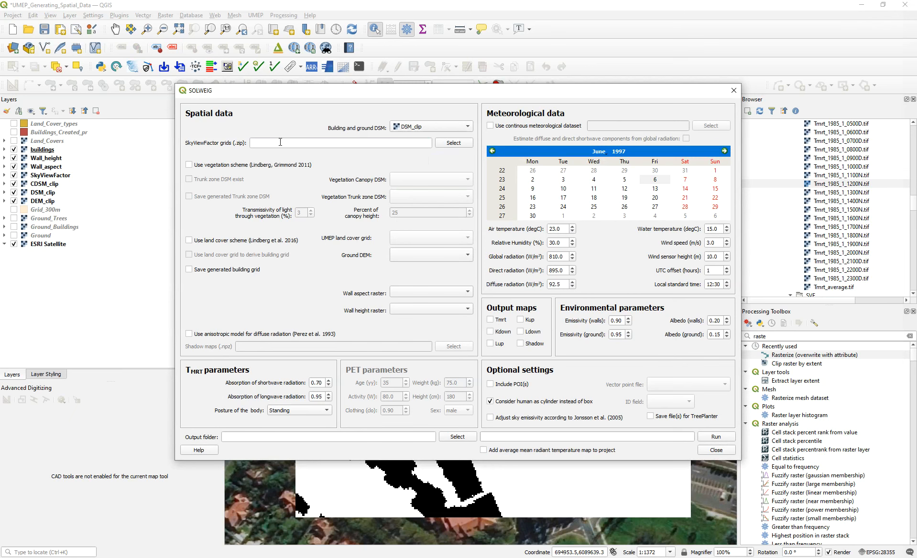
left_click(452, 145)
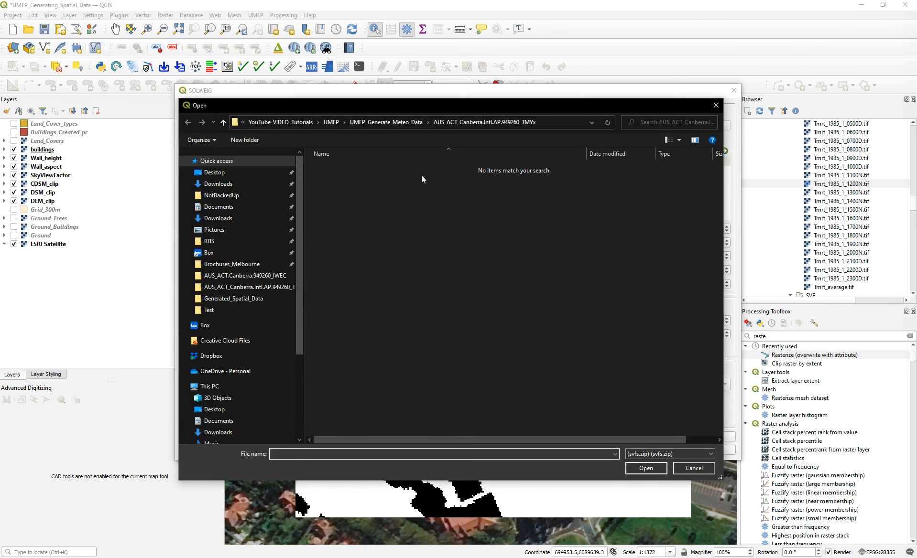
left_click(390, 122)
left_click(329, 197)
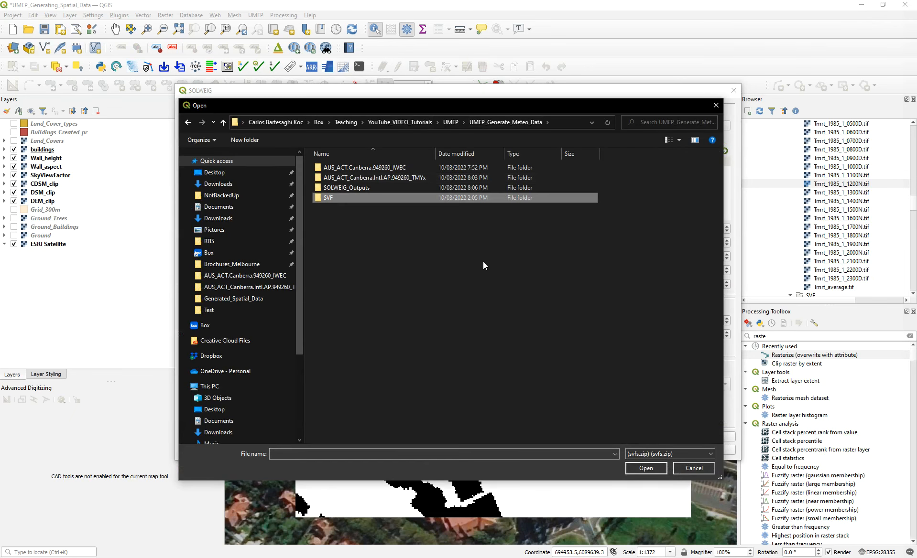
left_click(642, 467)
left_click(333, 167)
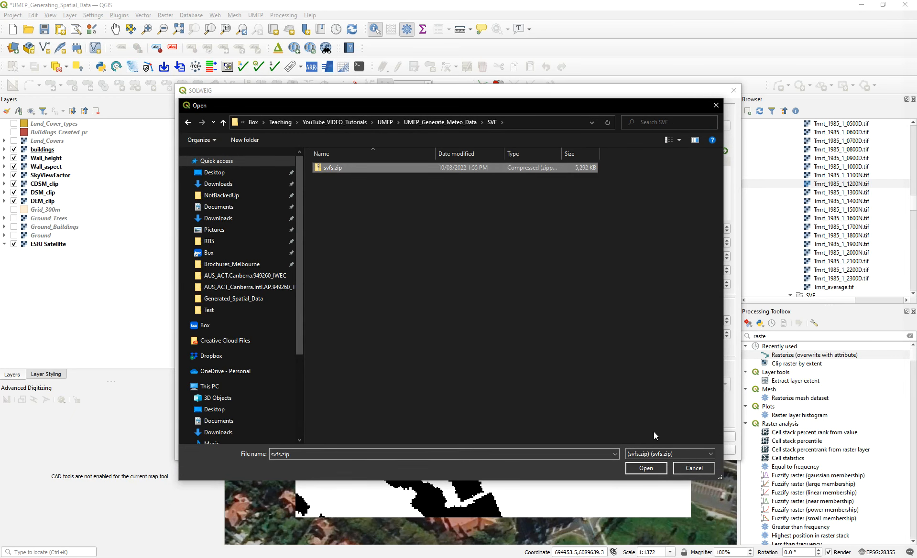
left_click(645, 468)
Enable the vegetation scheme with CDSM_clip as canopy DSM and the land cover scheme with Land_Covers as the UMEP grid.
left_click(214, 166)
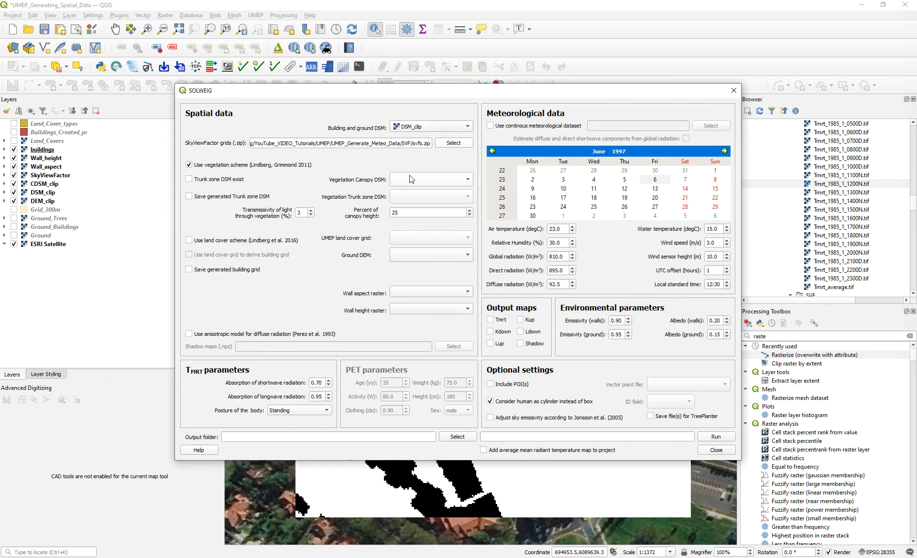
left_click(410, 178)
left_click(425, 190)
left_click(231, 240)
left_click(450, 237)
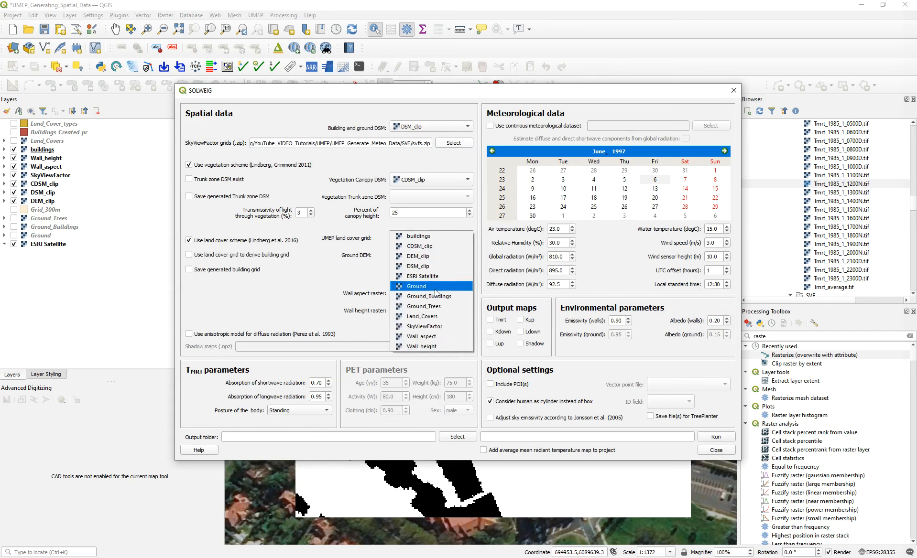
left_click(436, 317)
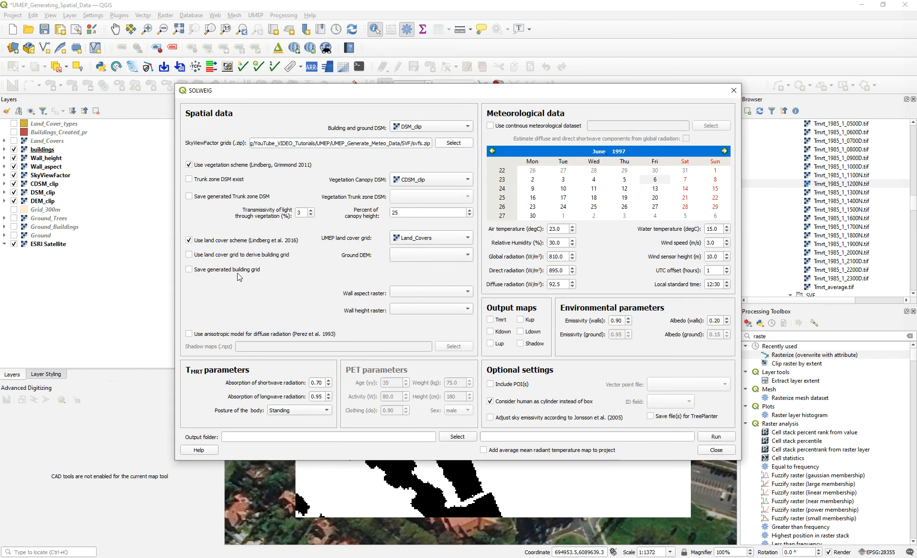
Enable saving the generated building grid and set ground DEM to DEM_clip, wall aspect to Wall_aspect and wall height to Wall_height.
left_click(401, 258)
left_click(401, 257)
left_click(403, 257)
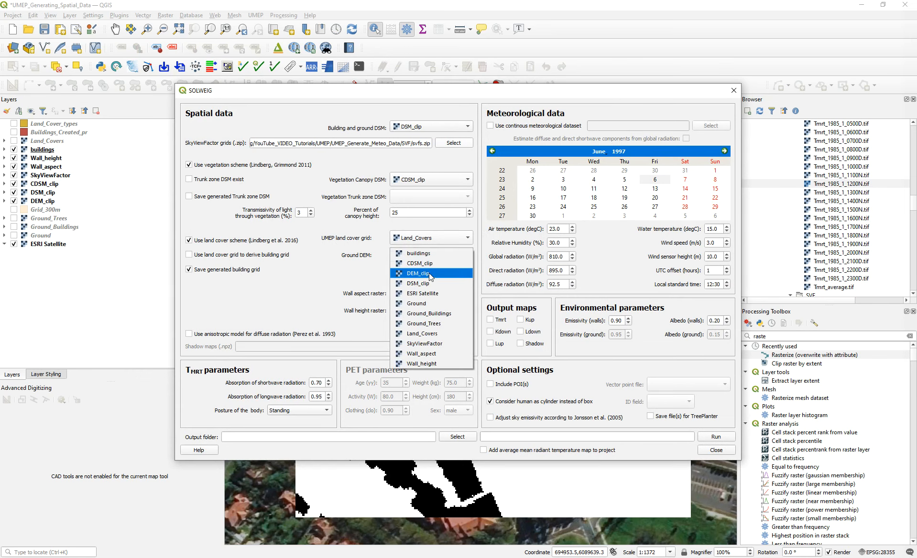
left_click(429, 273)
left_click(397, 297)
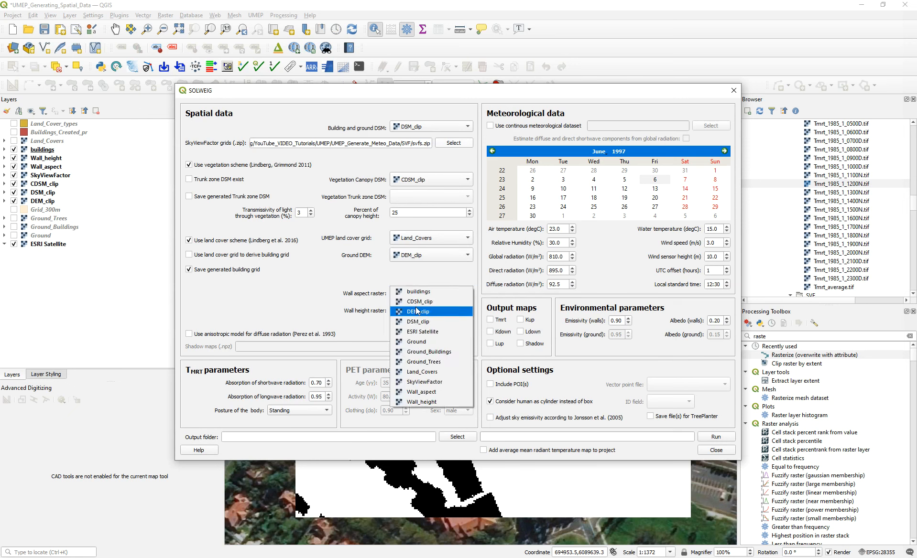
left_click(409, 385)
left_click(411, 314)
left_click(417, 420)
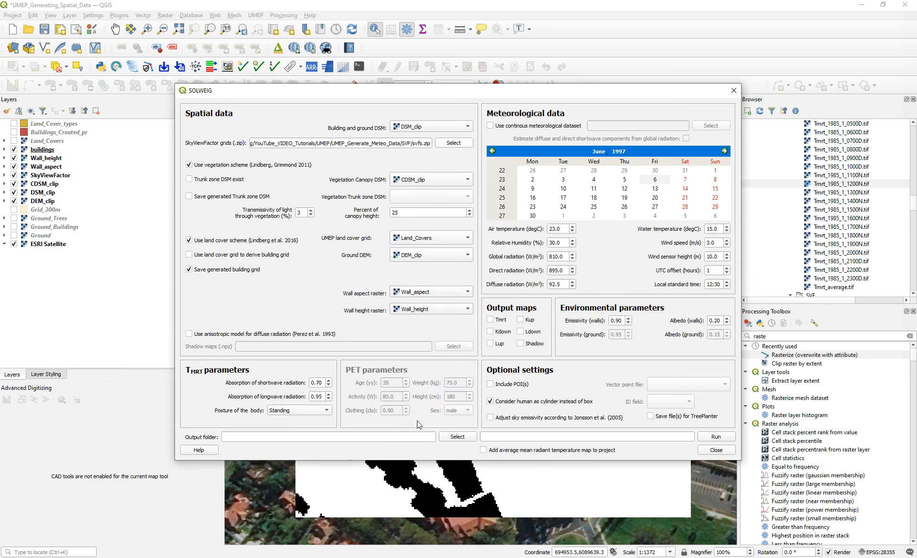
Use Met_Airport_1_Jan_B.txt as the continuous meteorological dataset and set the UTC offset to 11 hours.
left_click(536, 126)
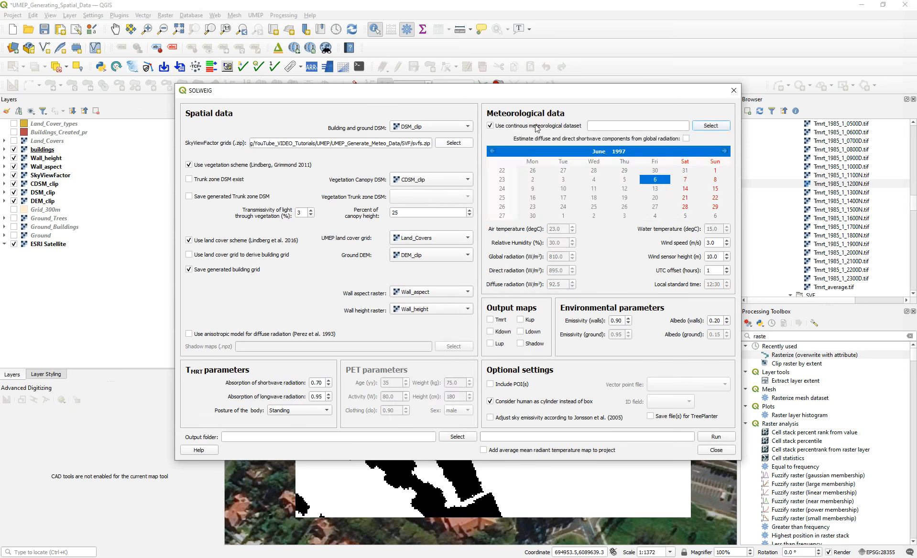
left_click(711, 126)
left_click(354, 188)
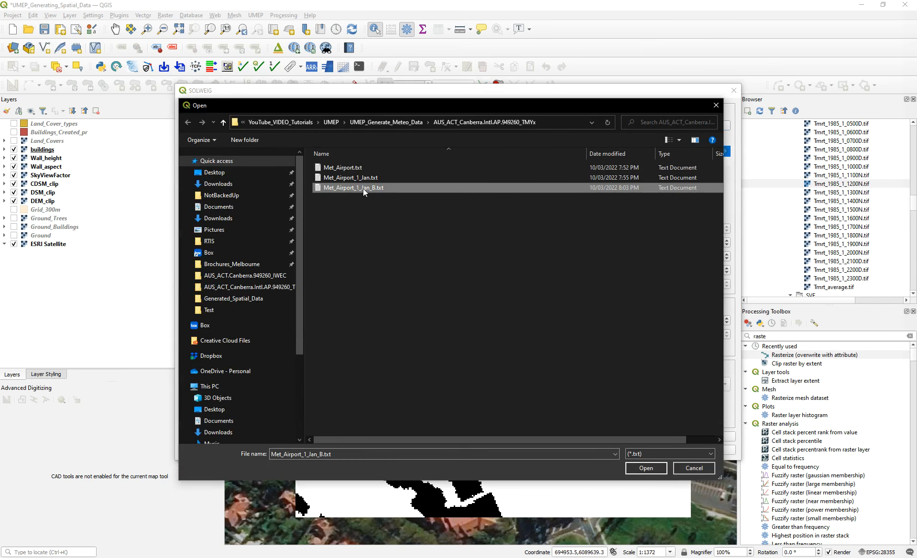
left_click(645, 468)
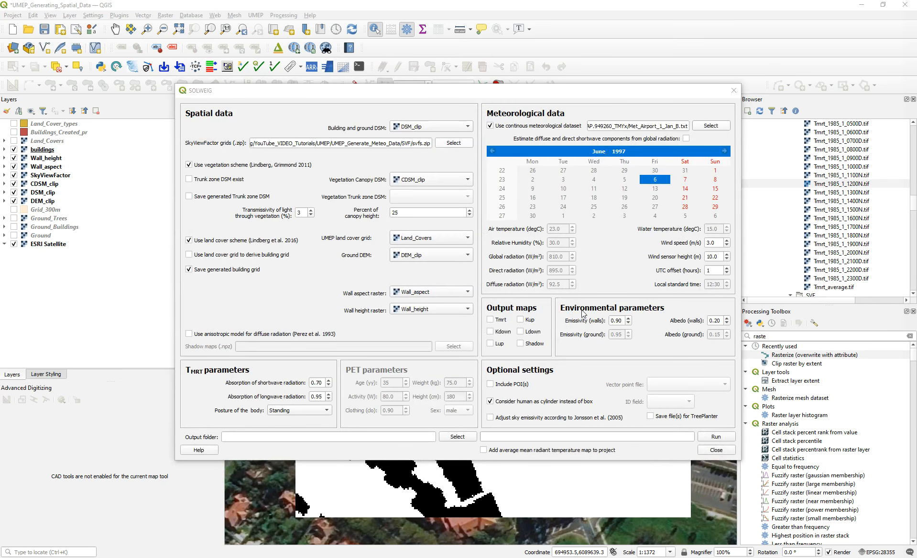
left_click(725, 269)
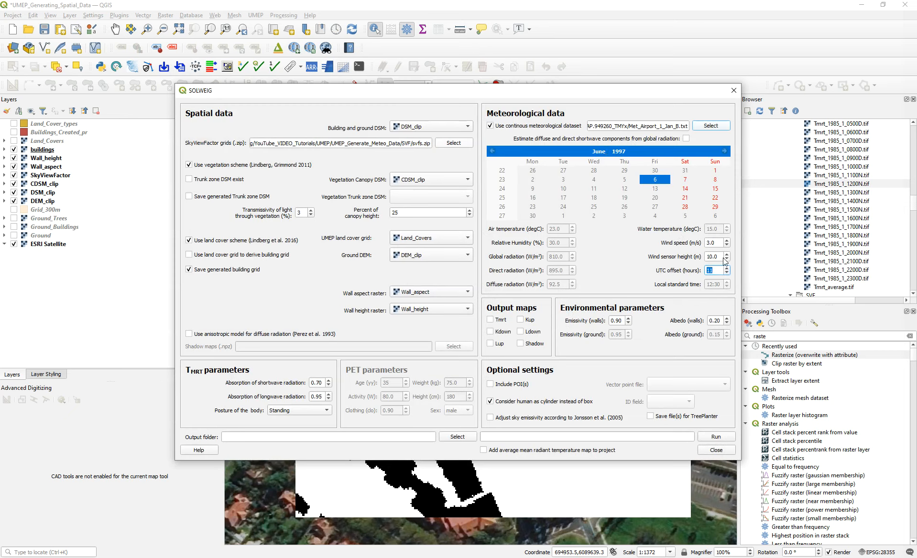
left_click(720, 257)
Create an Outputs_2 folder in UMEP_Generate_Meteo_Data as the output folder, and enable adding the average mean radiant temperature map to the project.
left_click(457, 437)
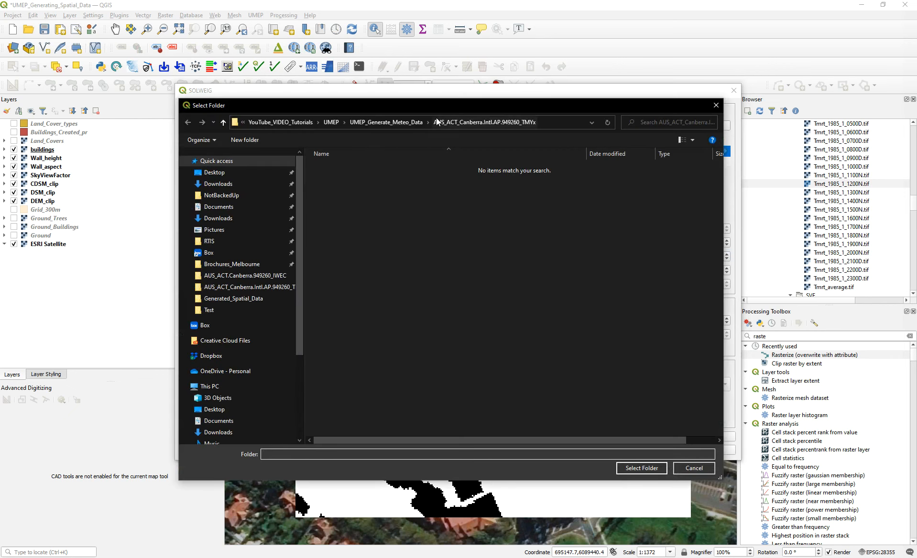
left_click(389, 122)
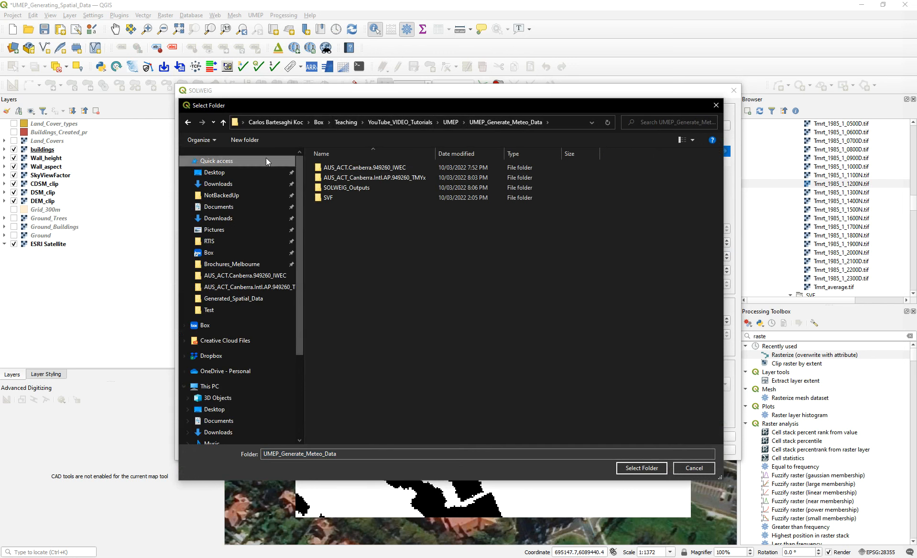
type("Ou")
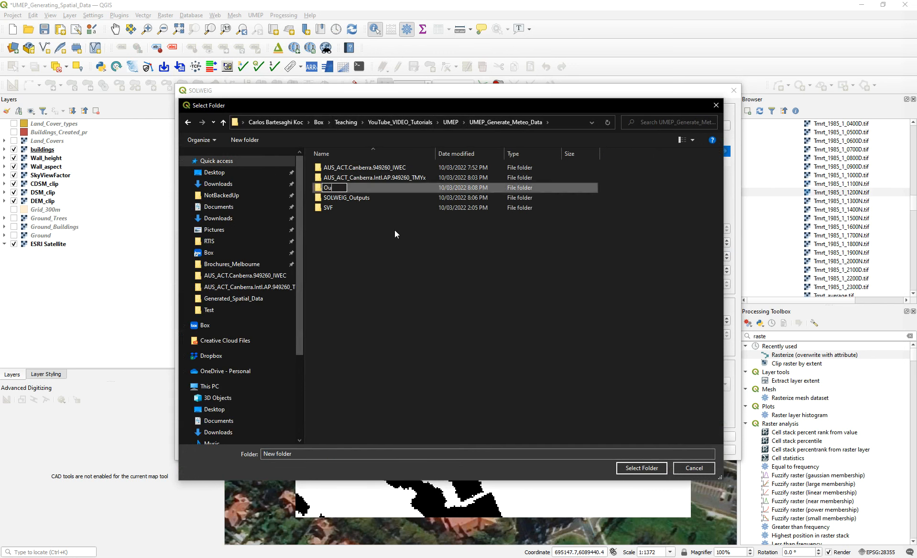
type("tputs_2")
key("Return")
left_click(648, 470)
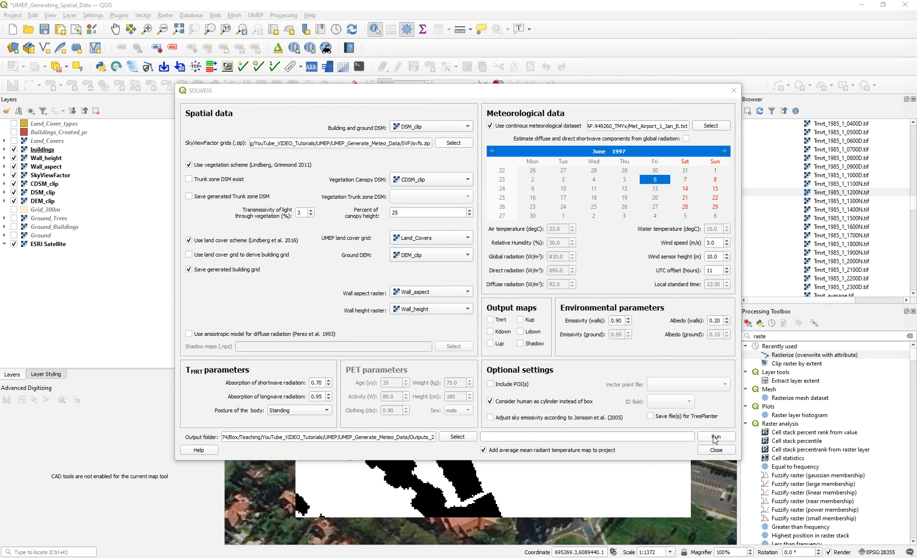
Enable only the Tmrt output map, run the SOLWEIG model, and close its dialog once the calculation completes.
left_click(490, 319)
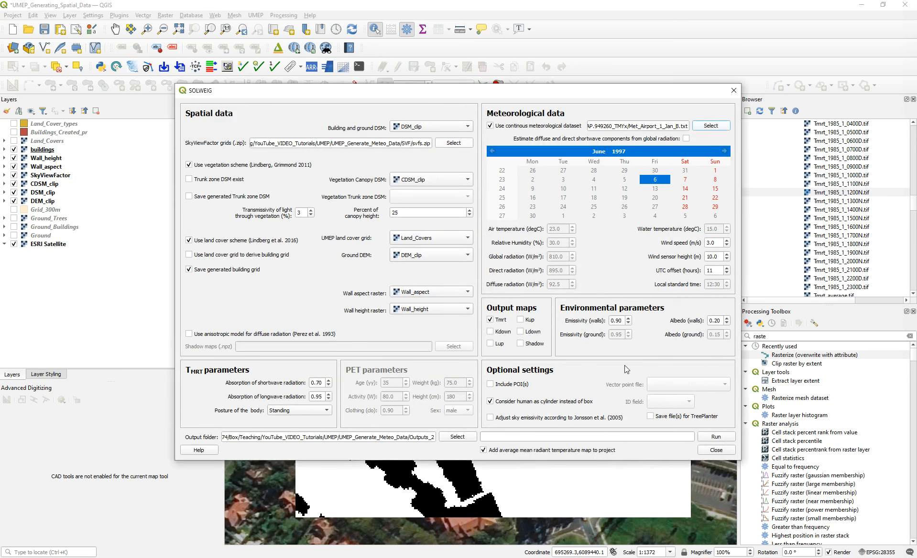
left_click(523, 322)
left_click(521, 324)
left_click(710, 439)
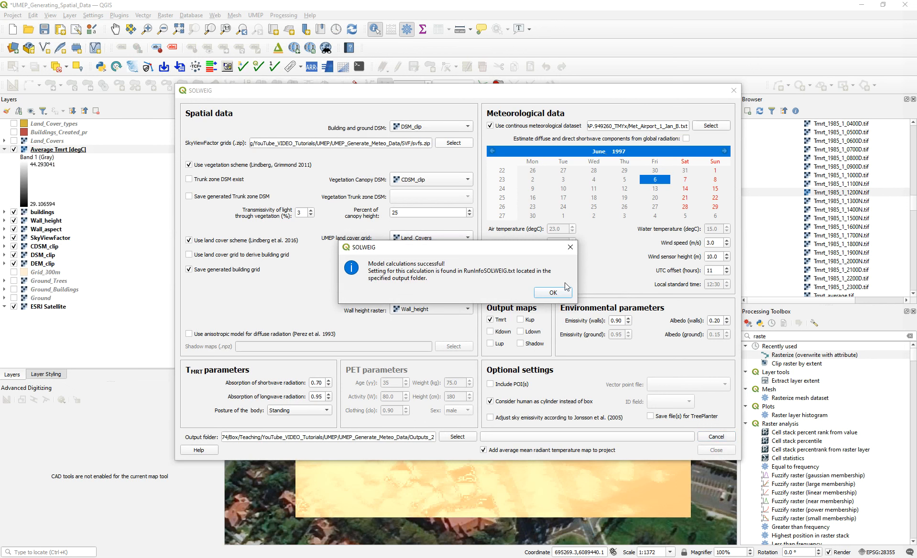
left_click(553, 293)
left_click(734, 91)
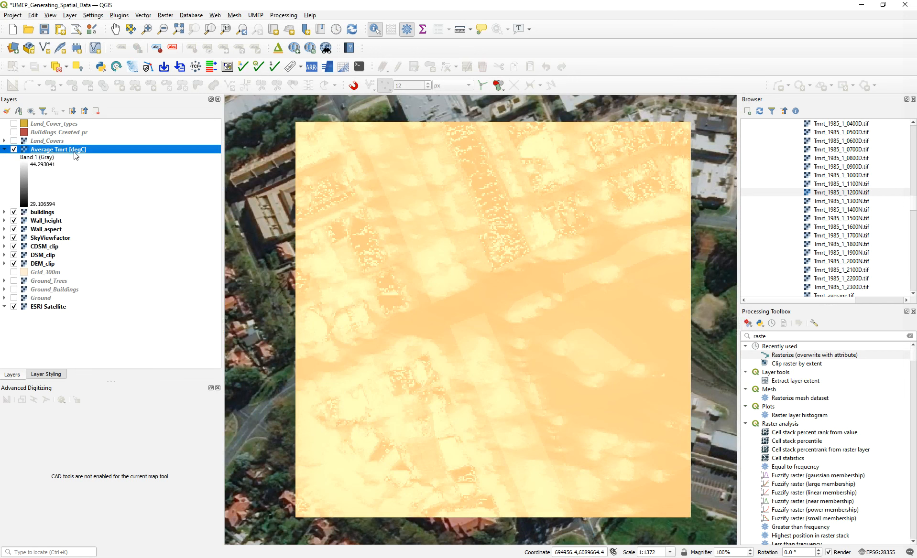
Toggle the Average Tmrt layer's visibility to compare it with the buildings layer, leaving it displayed.
left_click(13, 150)
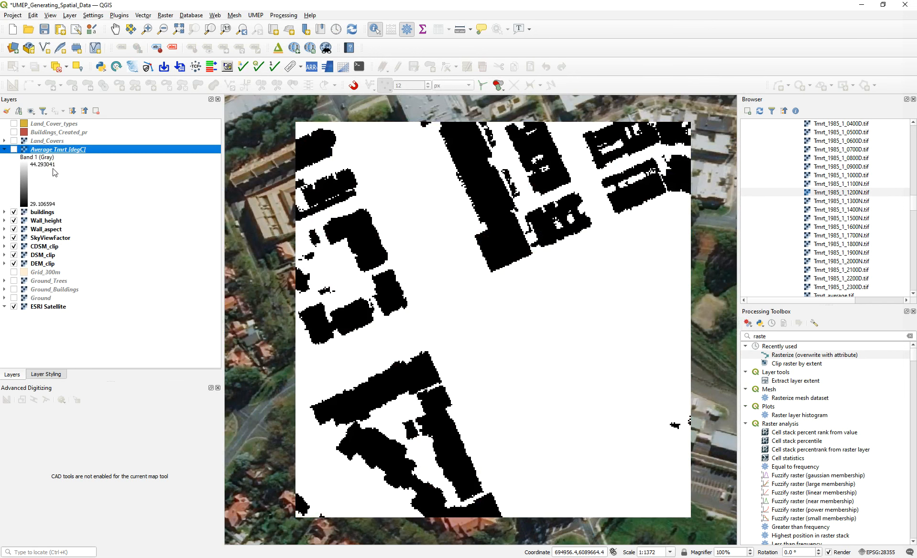
left_click(13, 150)
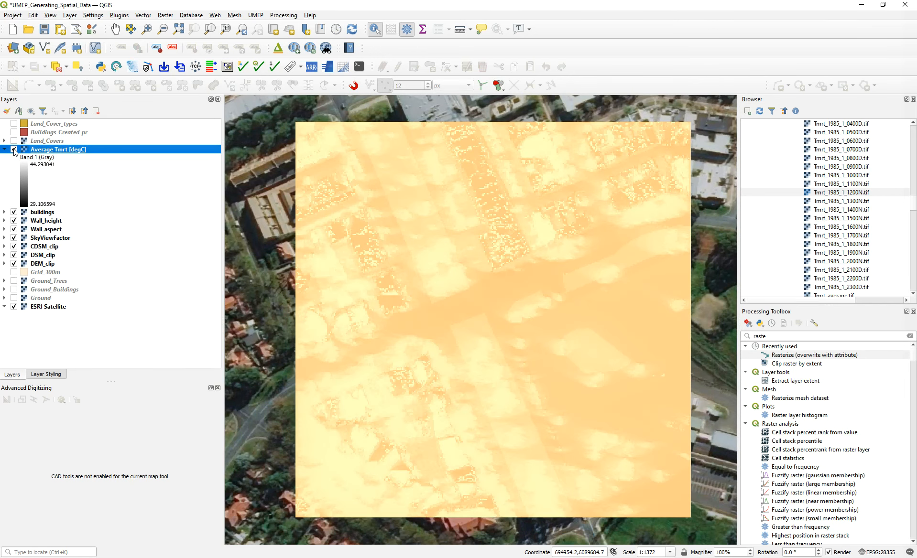
Set the Average Tmrt layer's minimum symbology value to 25 and invert its color ramp to run from blue to red.
double_click(42, 150)
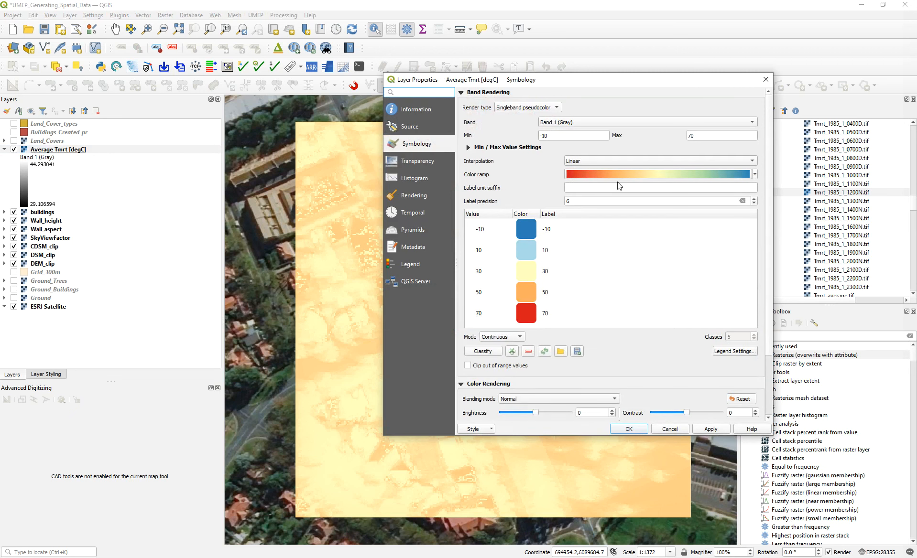
left_click(549, 108)
left_click(551, 109)
left_click_drag(570, 134, 500, 134)
type("25")
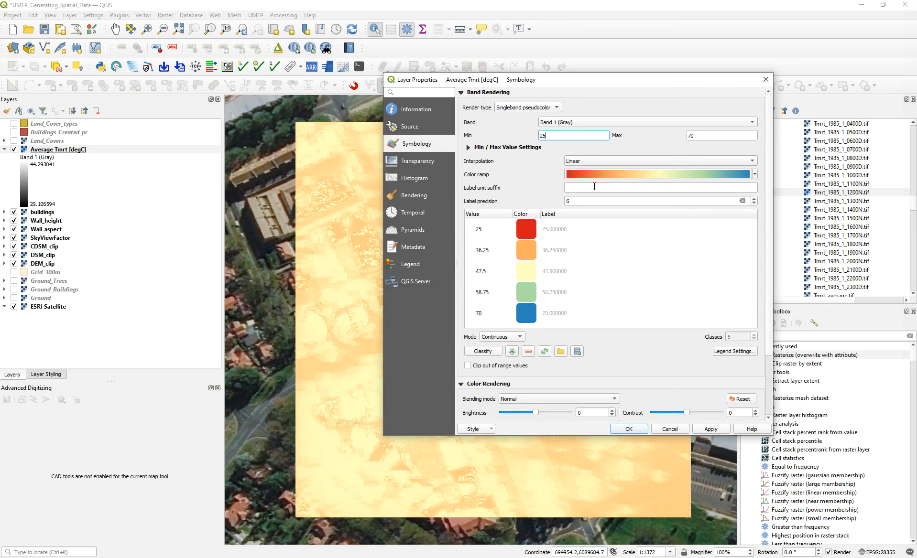
left_click(594, 174)
left_click(596, 182)
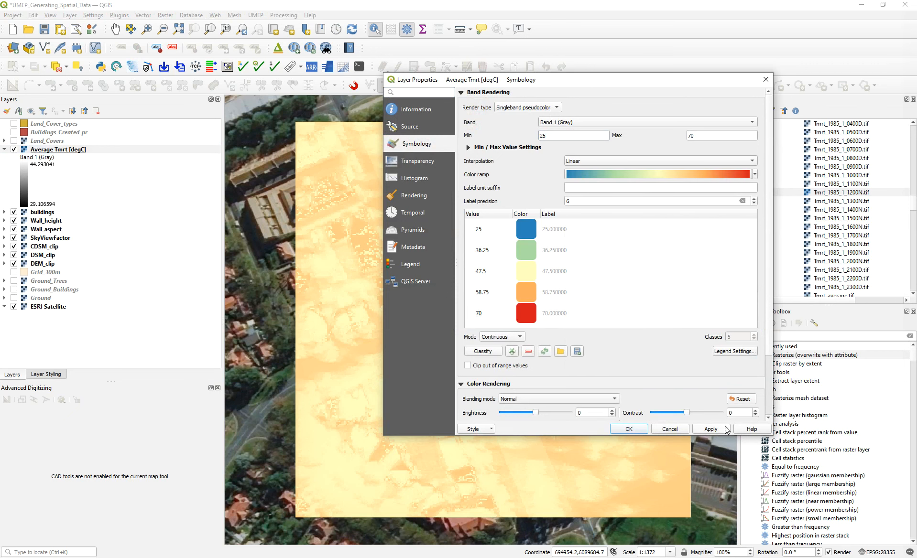
left_click(711, 428)
left_click(634, 429)
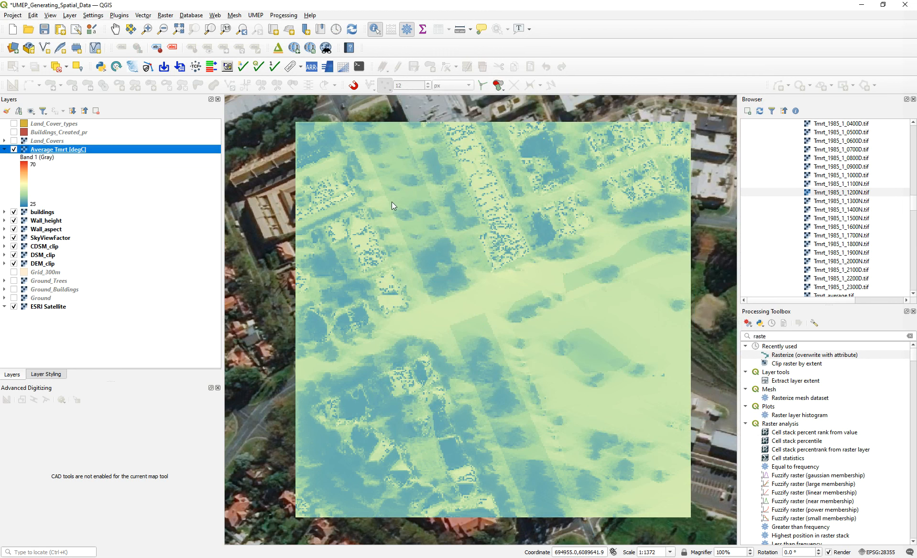
Set the Average Tmrt layer's maximum symbology value to 50 and apply it.
left_click_drag(708, 136, 604, 140)
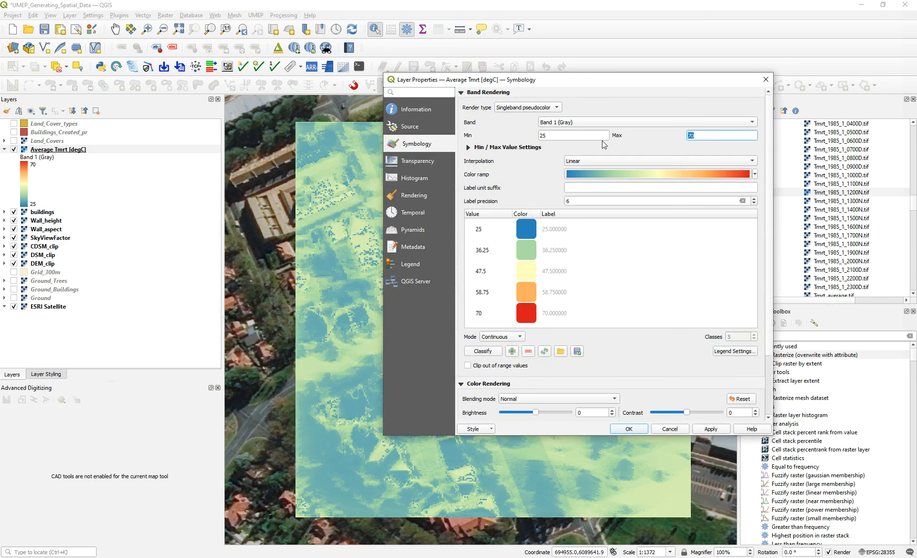
type("50")
left_click(717, 429)
left_click(635, 430)
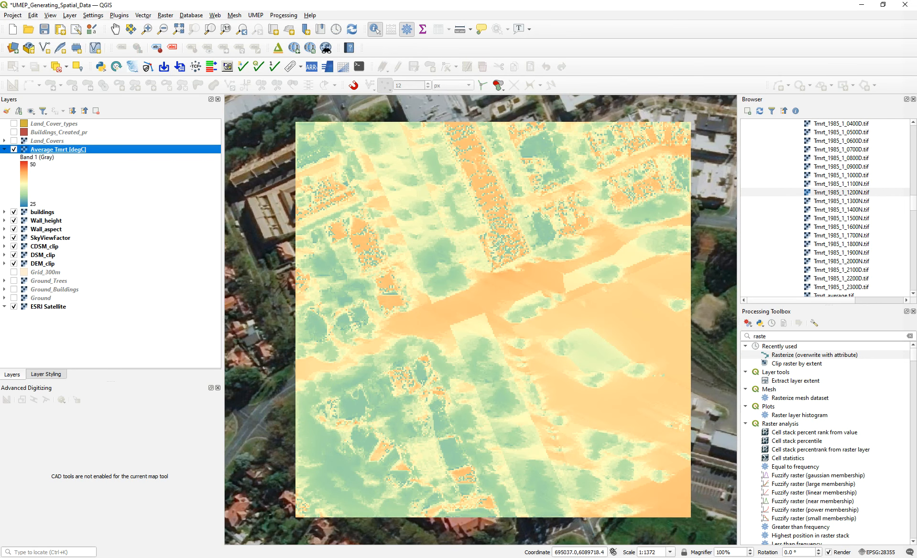
Identify the Average Tmrt values at various points across the orange, yellow and green map areas, and close the identify results.
left_click(479, 292)
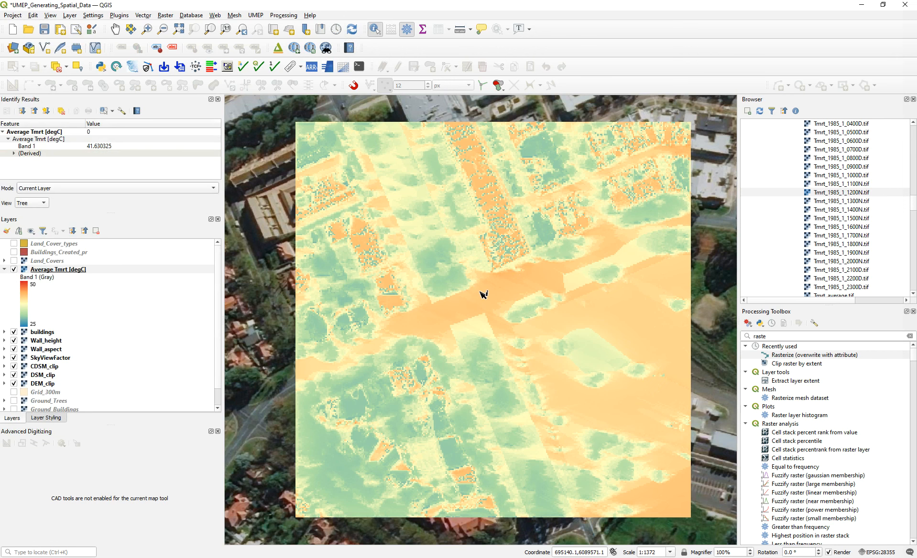
left_click(468, 304)
left_click(493, 297)
left_click(461, 308)
left_click(508, 293)
left_click(545, 278)
left_click(652, 330)
left_click(658, 357)
left_click(637, 343)
left_click(635, 343)
left_click(602, 354)
left_click(481, 301)
left_click(451, 314)
left_click(401, 167)
left_click(400, 164)
left_click(410, 182)
left_click(217, 99)
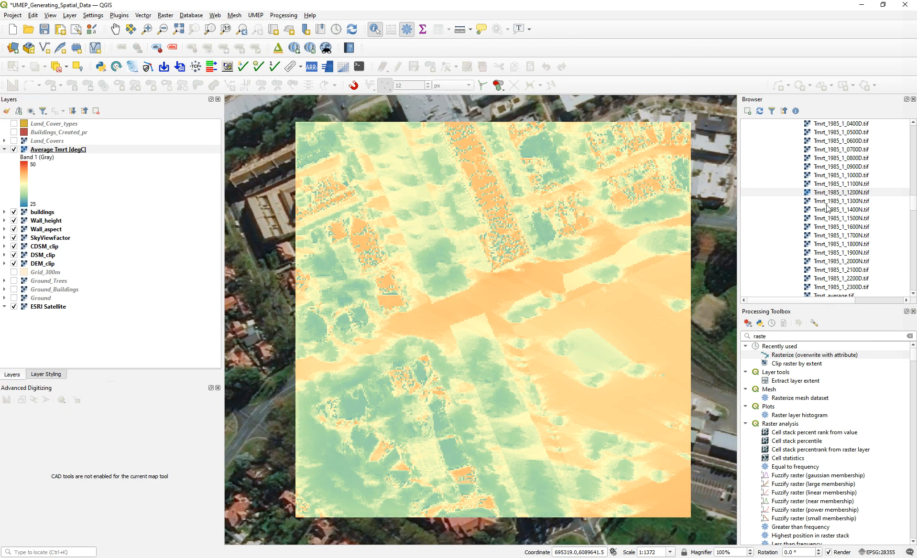
Collapse the SOLWEIG_Outputs folder and look through the UMEP project folders for the second simulation's output folder.
scroll(840, 167, "up", 5)
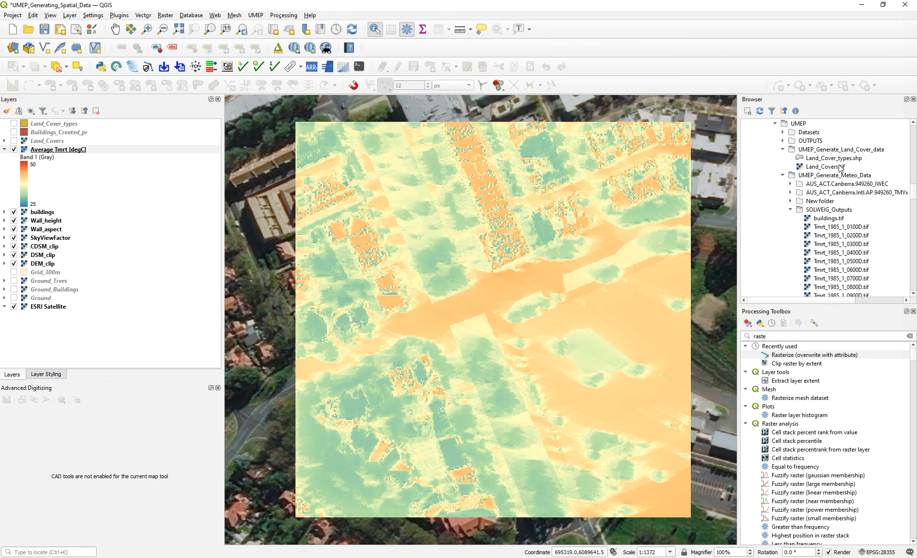
left_click(789, 211)
left_click(821, 203)
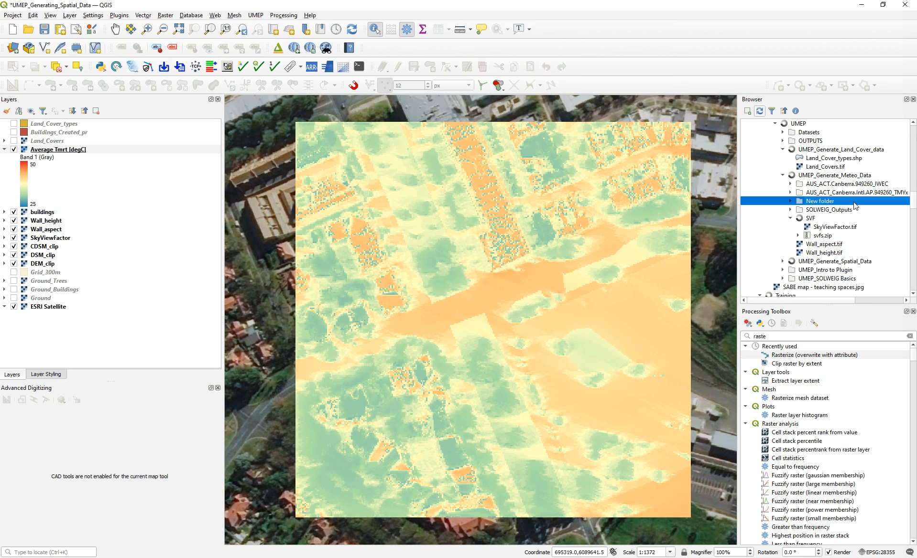
scroll(806, 144, "down", 1)
left_click(807, 144)
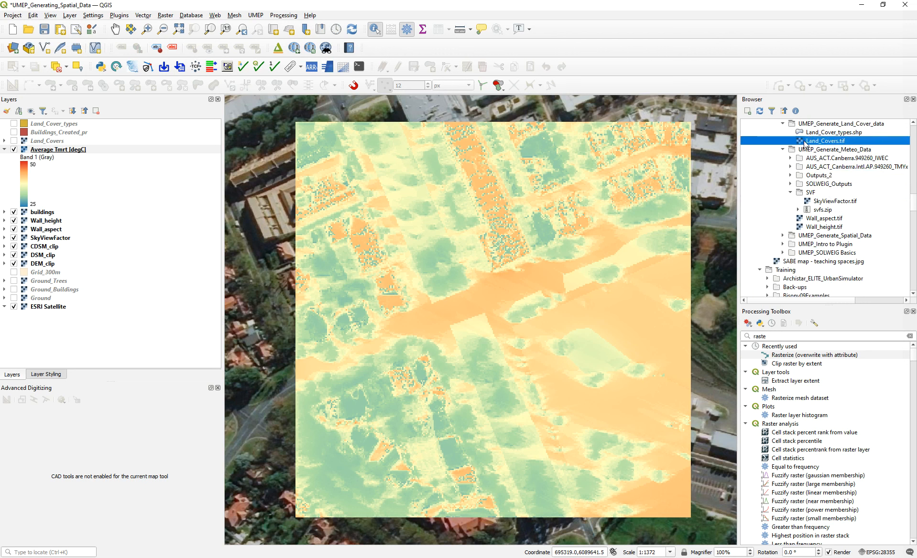
scroll(835, 186, "up", 2)
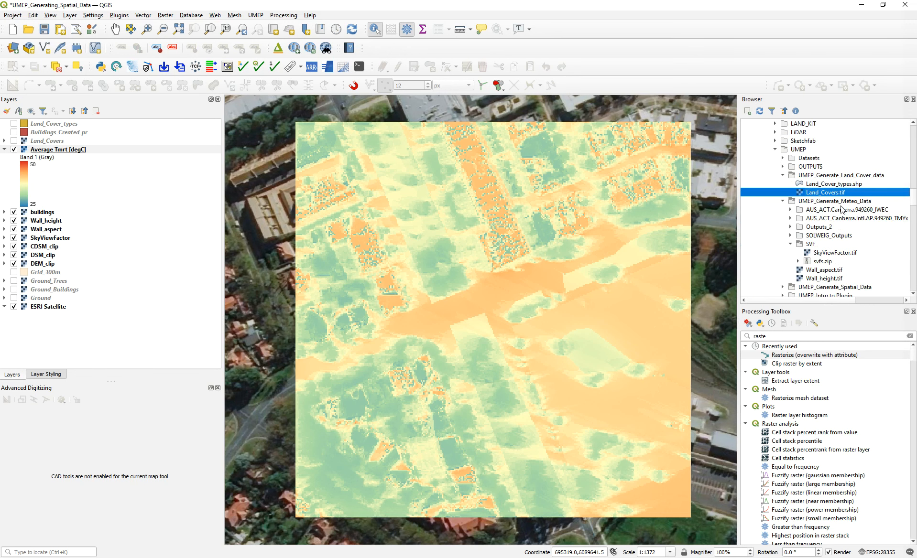
double_click(810, 167)
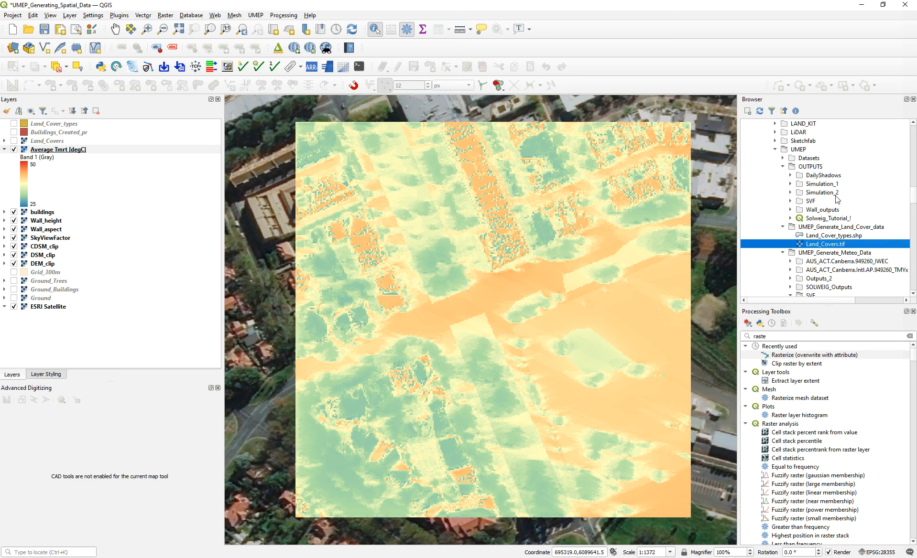
left_click(783, 167)
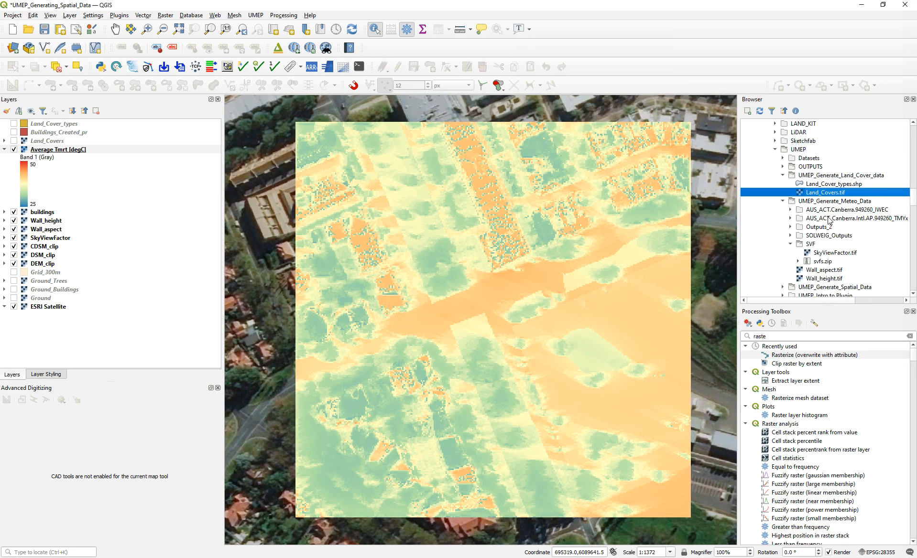
Add the Tmrt_1985_1_1300D.tif raster from the Outputs_2 folder to the map.
left_click(822, 228)
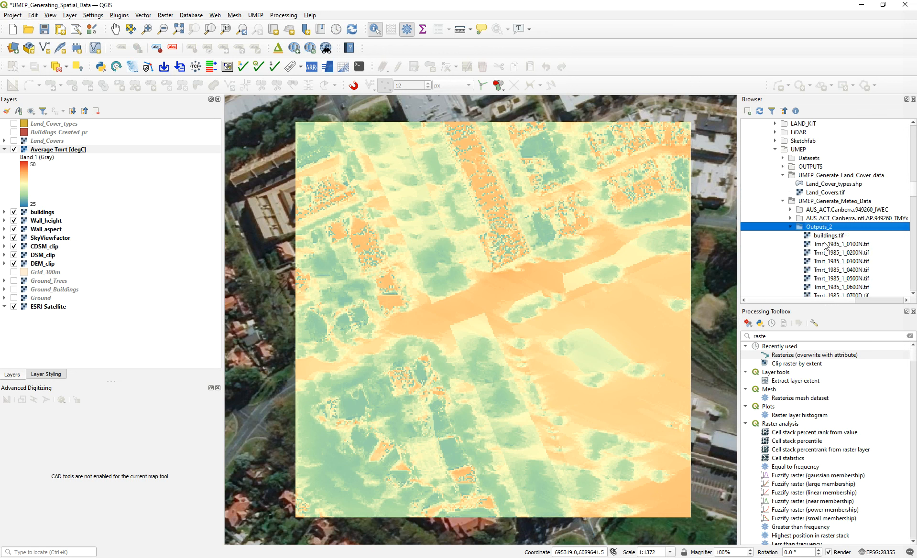
scroll(818, 259, "down", 3)
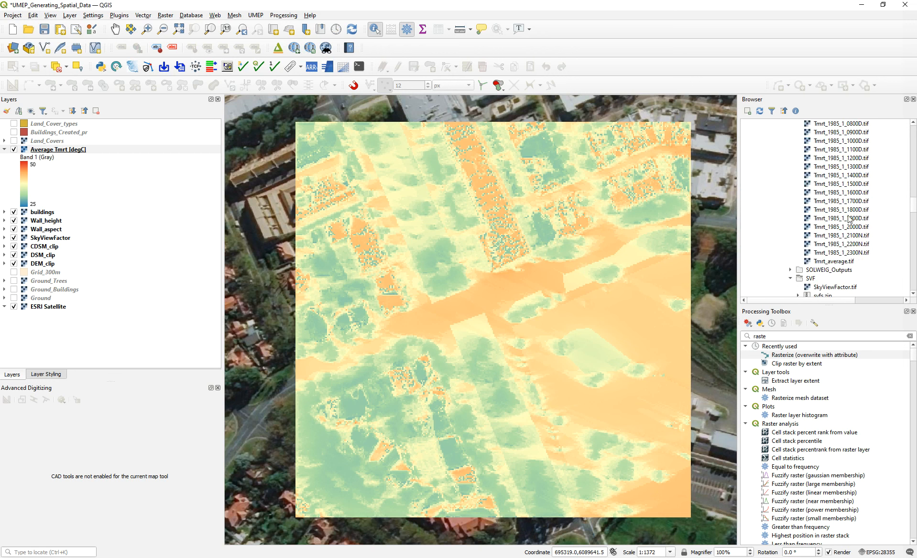
left_click(858, 168)
left_click_drag(857, 171, 562, 206)
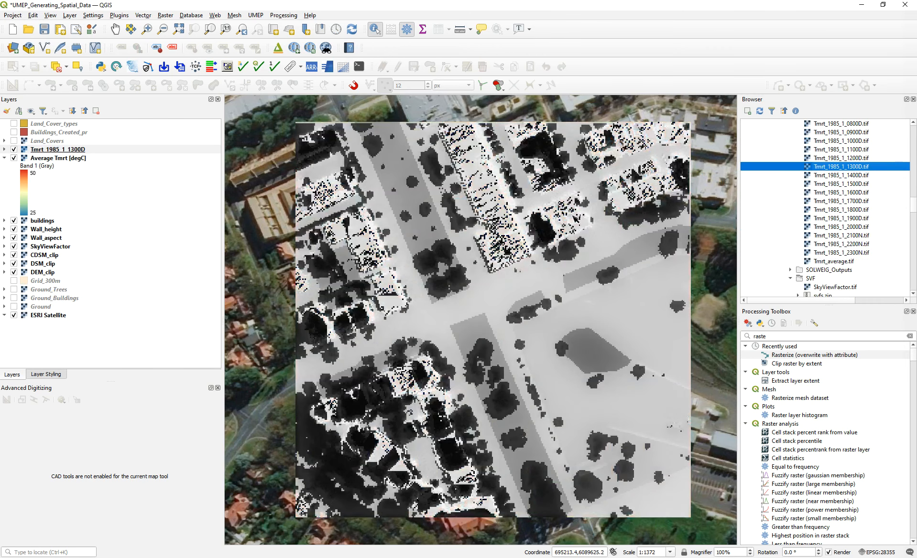
Collapse the Average Tmrt legend, expand the Tmrt_1985_1_1300D legend, and set that layer's render type to Singleband pseudocolor.
left_click(3, 157)
left_click(4, 150)
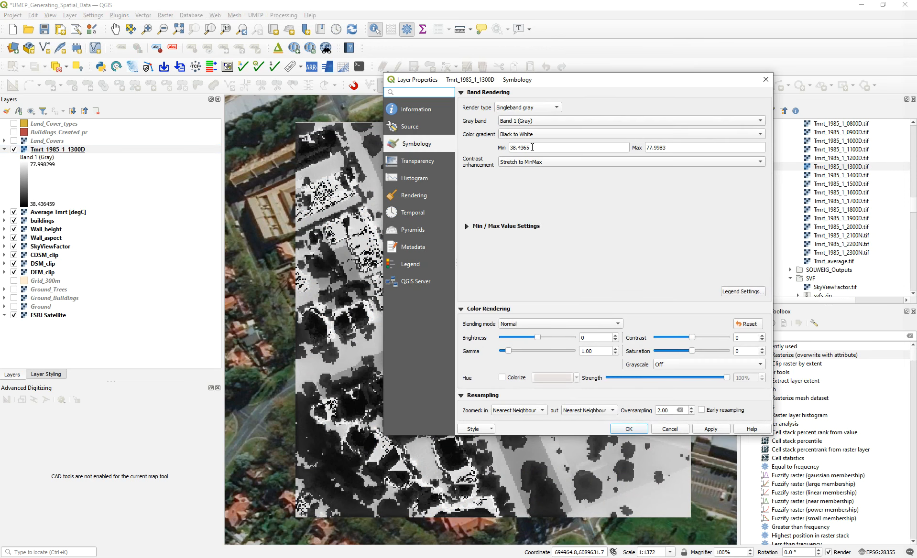
left_click(533, 111)
left_click(547, 119)
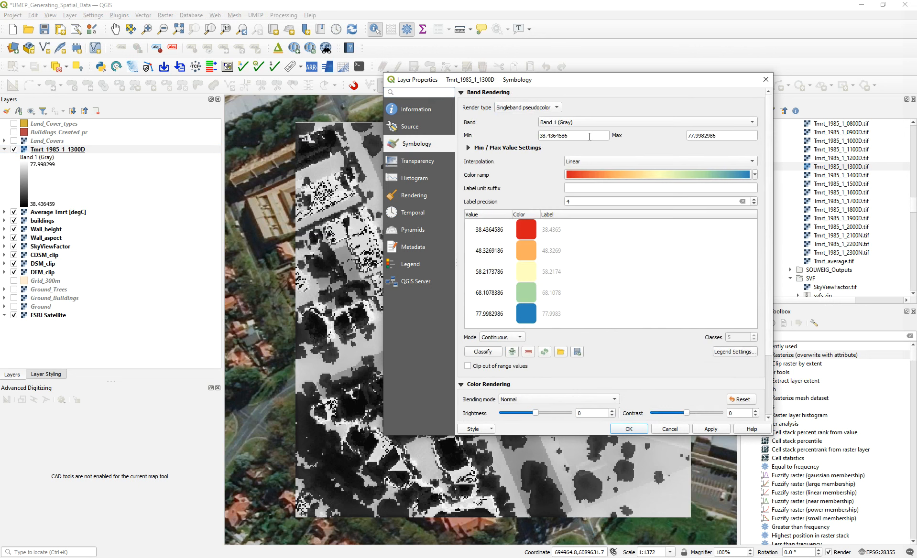
Invert the Tmrt_1985_1_1300D color ramp to run from blue to red and apply the symbology.
left_click(599, 174)
left_click(603, 181)
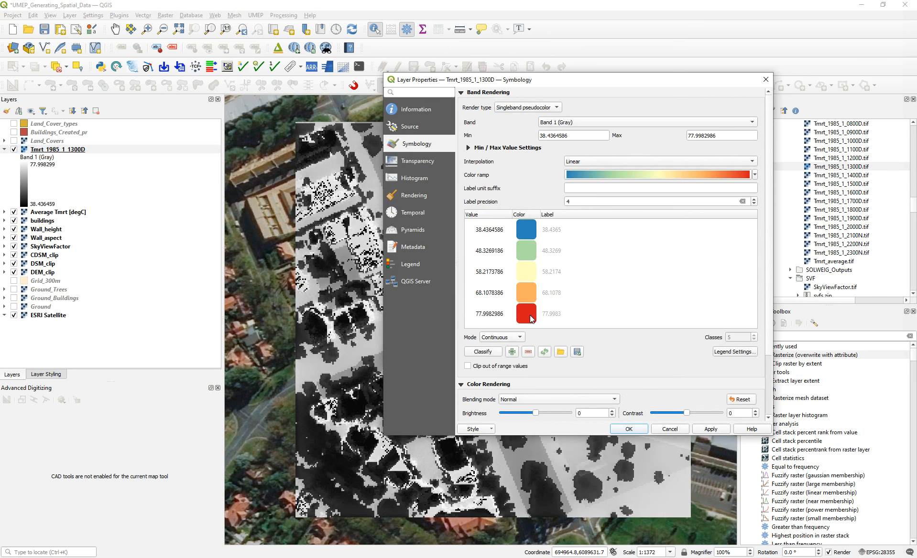
left_click(708, 427)
left_click(632, 429)
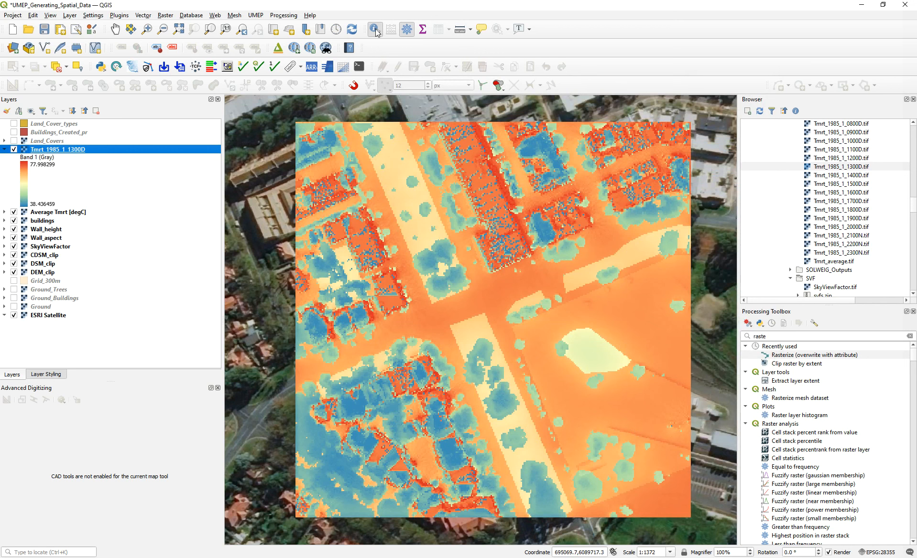
Identify the 13:00 Tmrt values on buildings, streets, open ground and tree-shaded areas, and close the identify results.
left_click(397, 276)
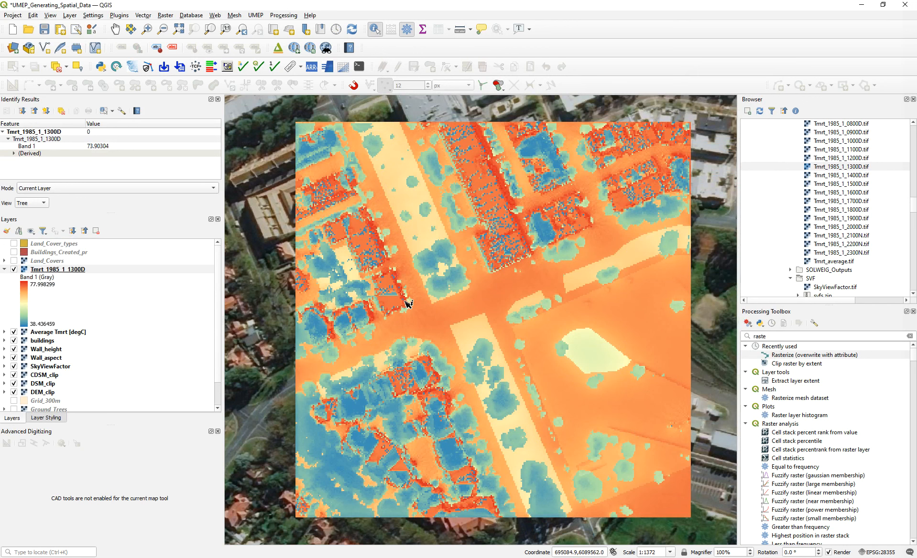
left_click(415, 329)
left_click(470, 313)
left_click(333, 460)
left_click(346, 475)
left_click(356, 473)
left_click(336, 458)
left_click(471, 371)
left_click(482, 347)
left_click(428, 260)
left_click(453, 283)
left_click(460, 279)
left_click(218, 99)
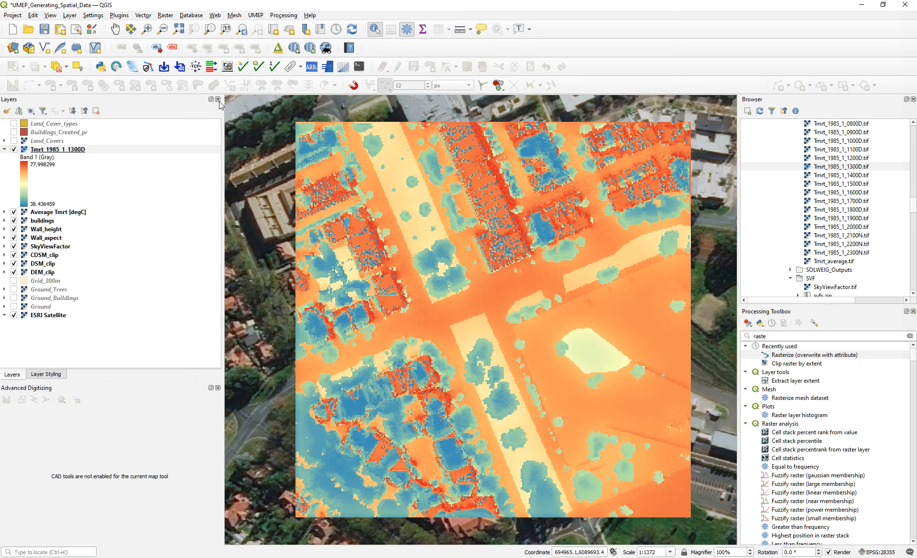
Open the SOLWEIG Analyzer post-processor and load the model results from the Outputs_2 folder.
left_click(262, 15)
mouse_move(274, 38)
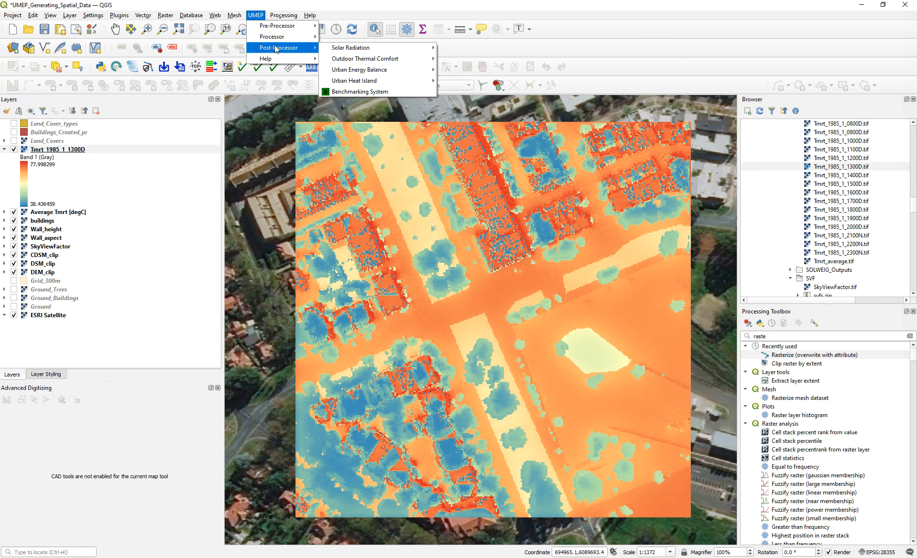
mouse_move(348, 59)
left_click(473, 59)
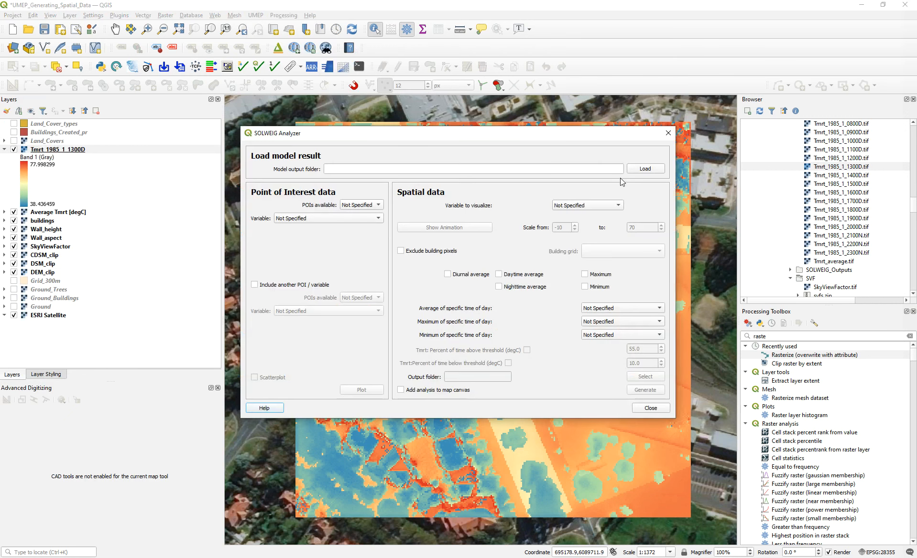
left_click(645, 169)
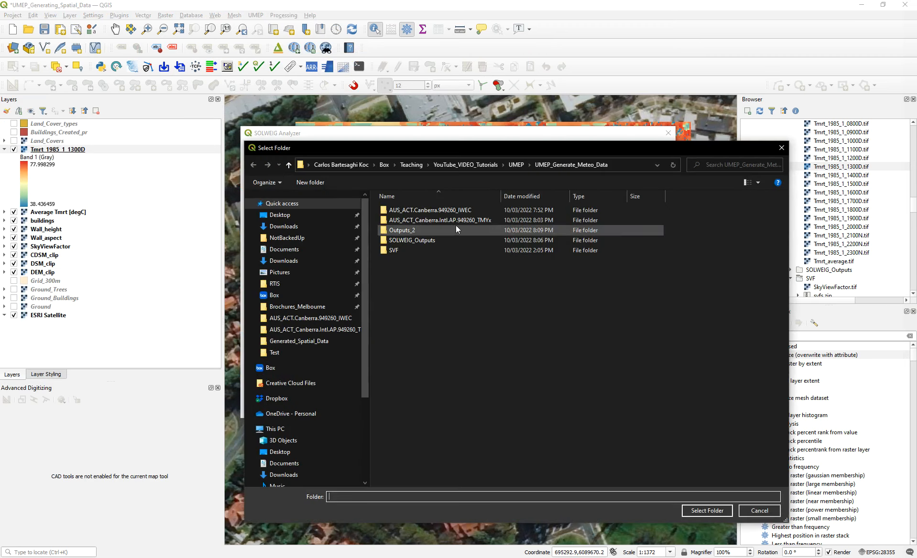
left_click(406, 230)
key("Return")
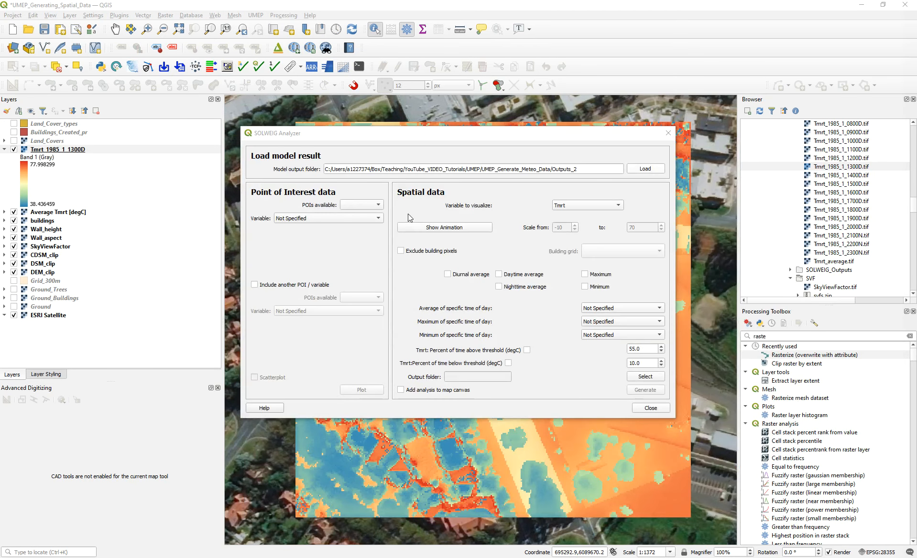
Play the animation of the Tmrt variable through the hourly rasters and close the figure windows.
left_click(595, 206)
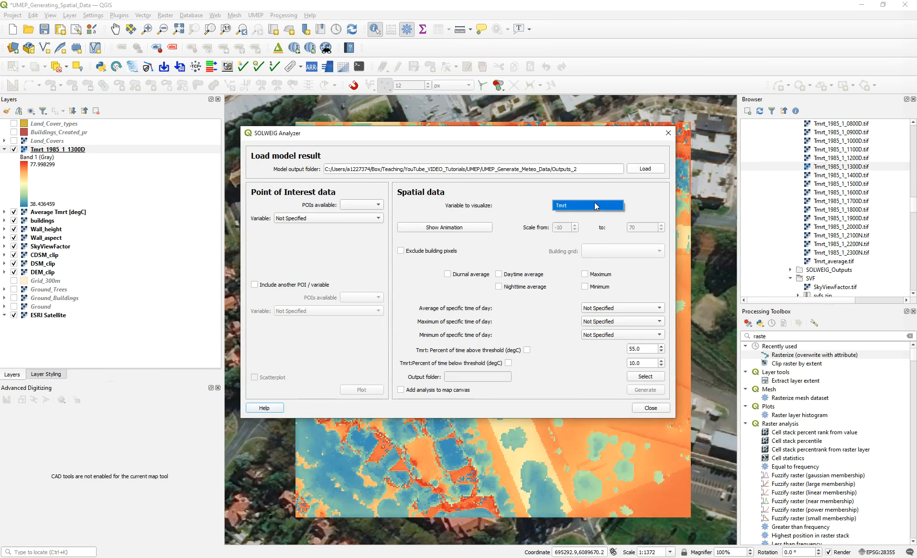
left_click(593, 209)
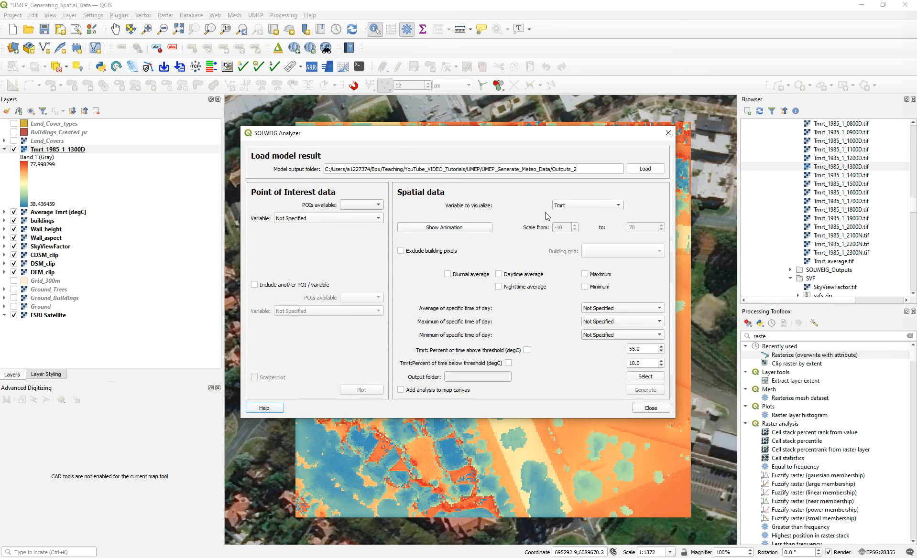
left_click(579, 206)
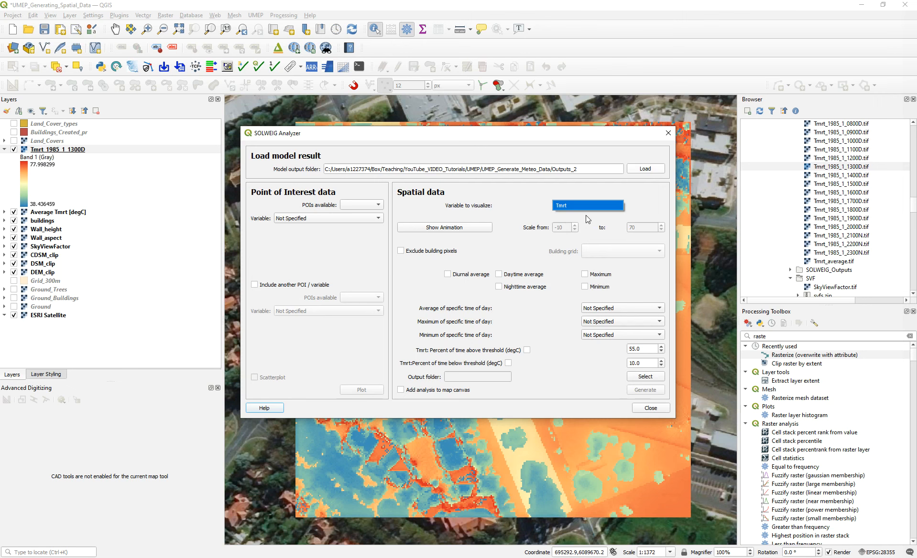
left_click(562, 210)
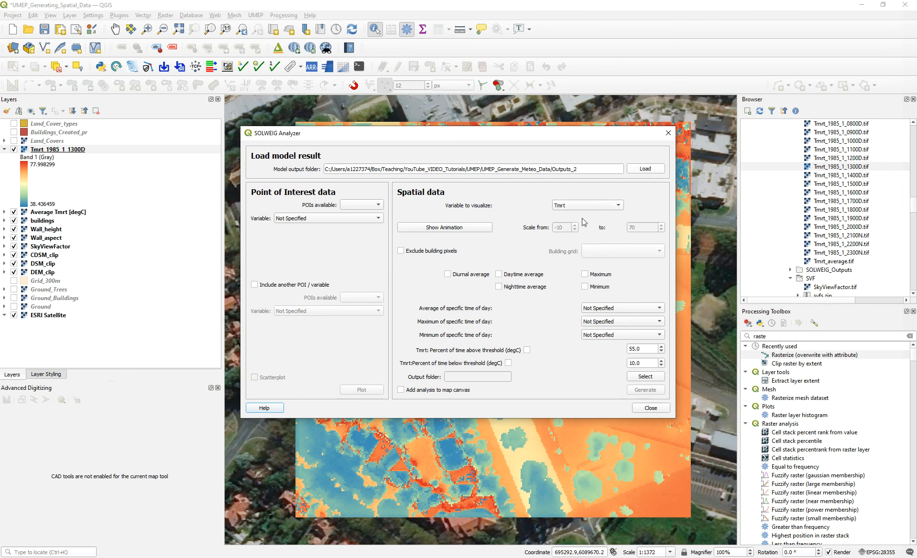
left_click(481, 231)
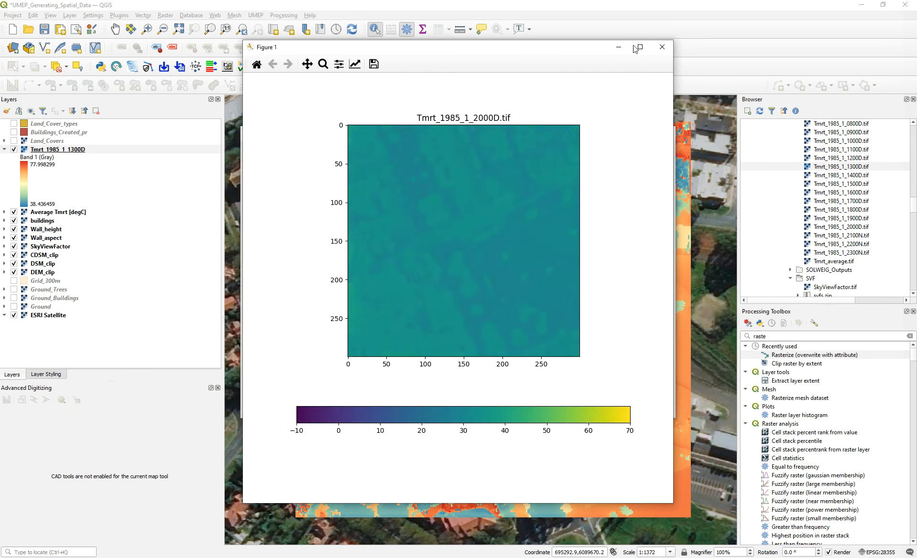
left_click(662, 47)
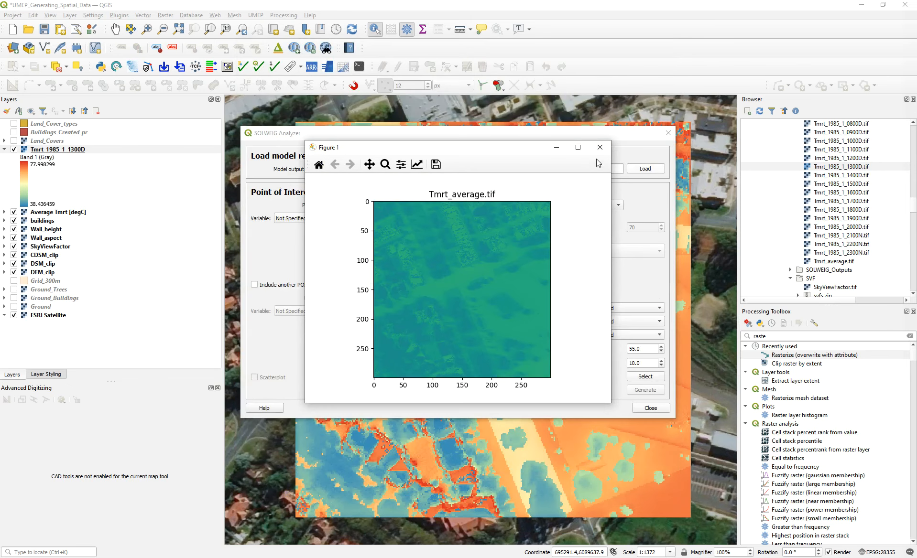
left_click(597, 145)
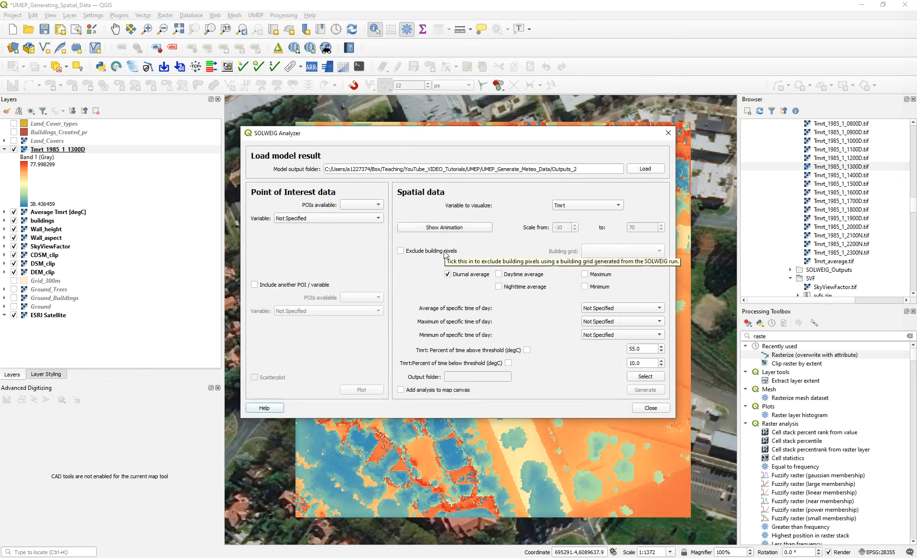
Enable the diurnal average and exclude building pixels, using the buildings layer as the building grid.
left_click(422, 252)
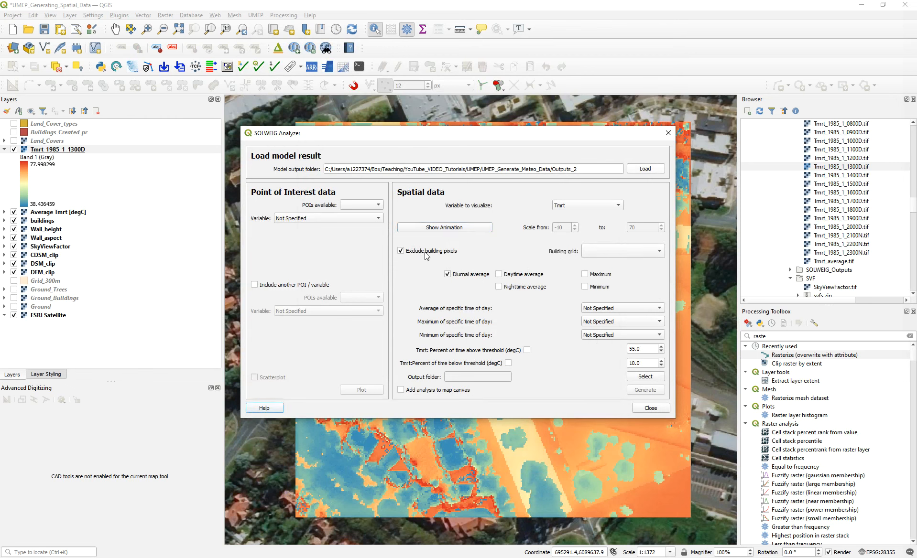
left_click(594, 252)
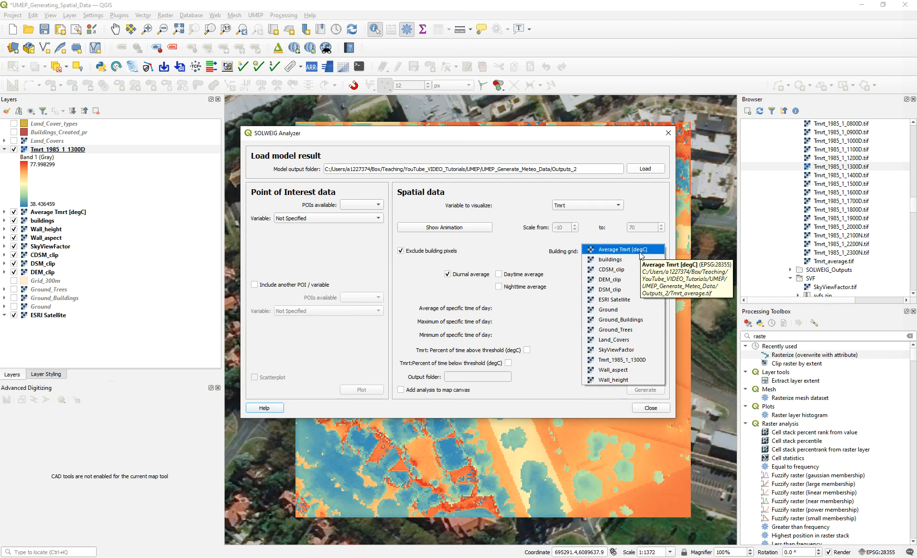
left_click(614, 260)
left_click(620, 251)
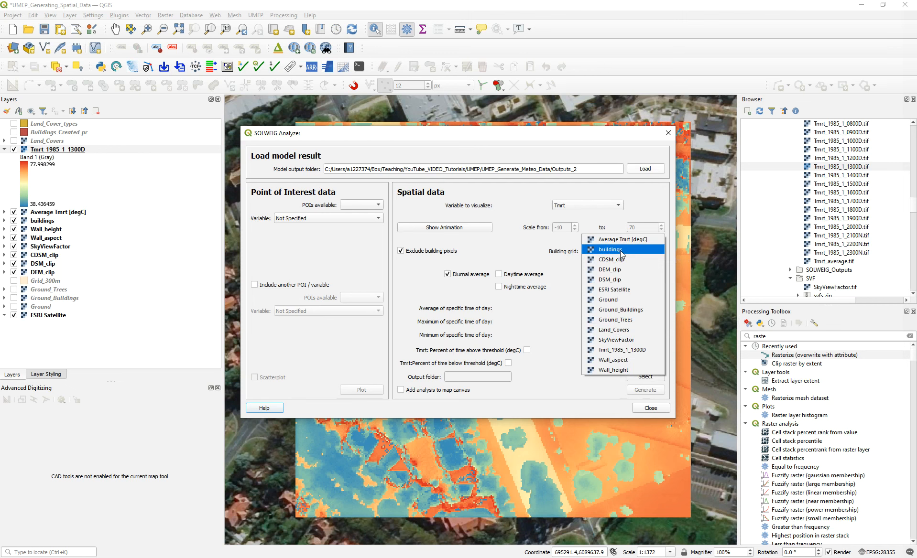
left_click(621, 250)
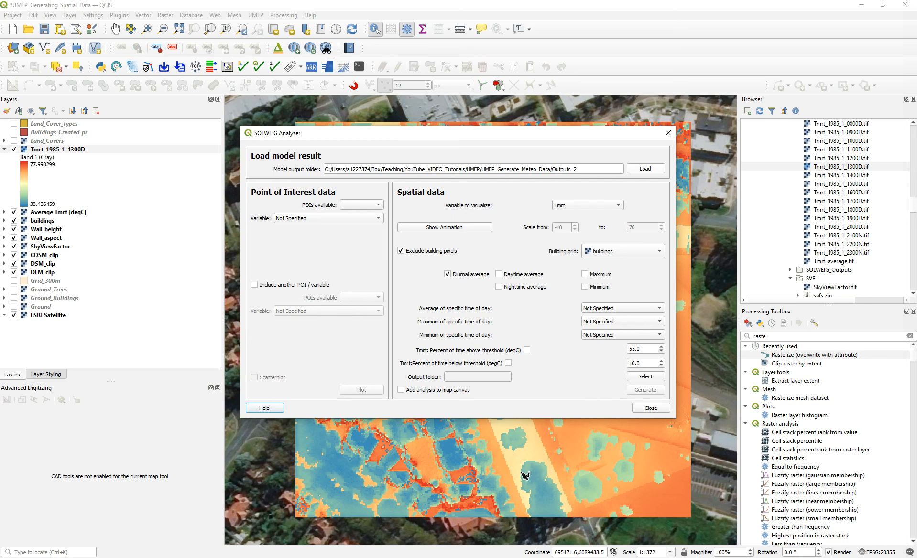
Generate the diurnal average into the Outputs_2 folder with the analysis added to the map canvas, and close the analyzer.
left_click_drag(567, 138, 555, 169)
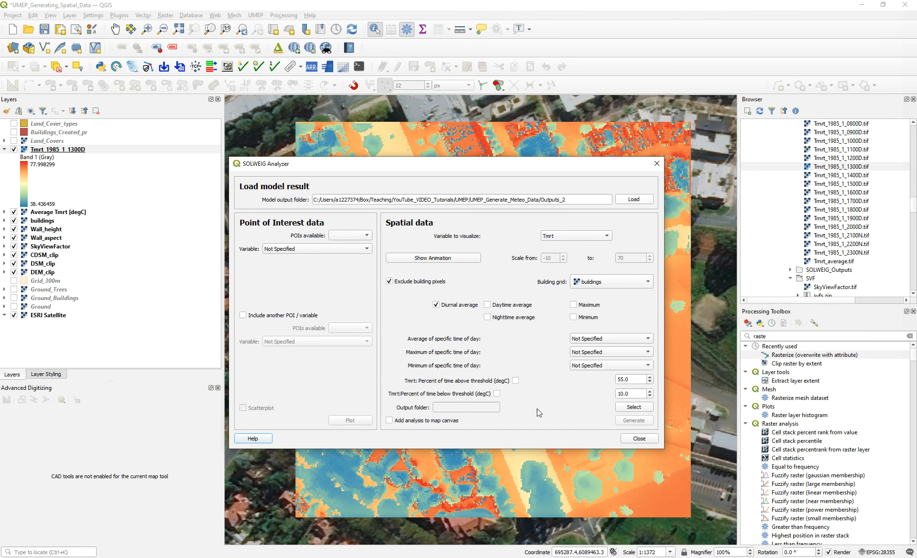
left_click(629, 407)
left_click(388, 260)
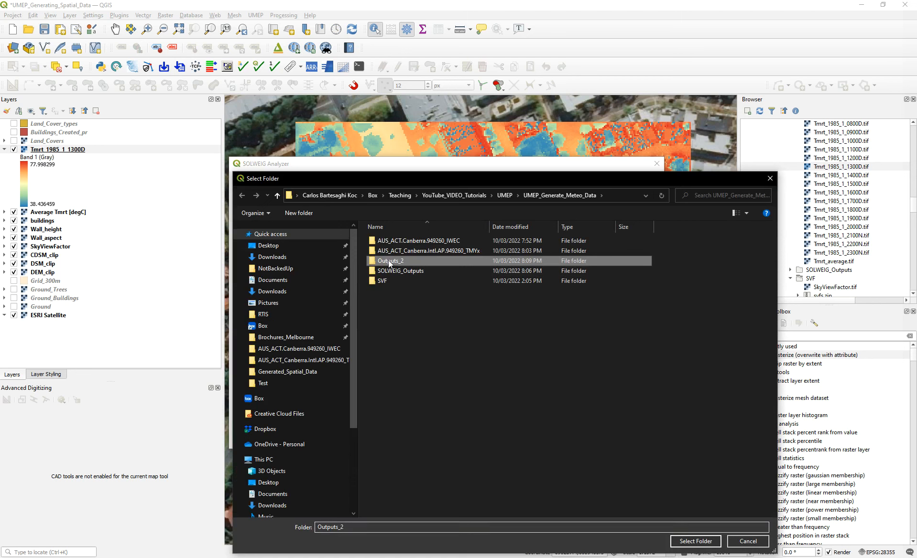
left_click(695, 541)
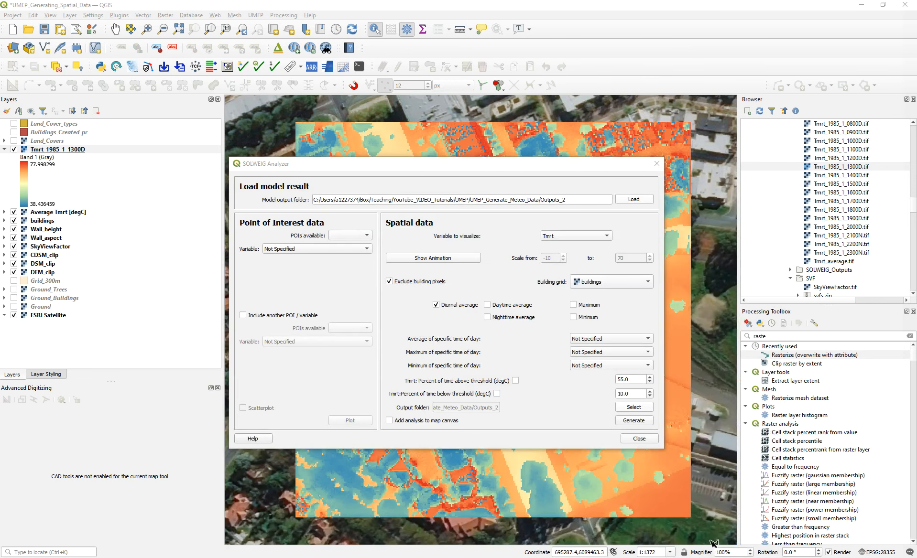
left_click(417, 423)
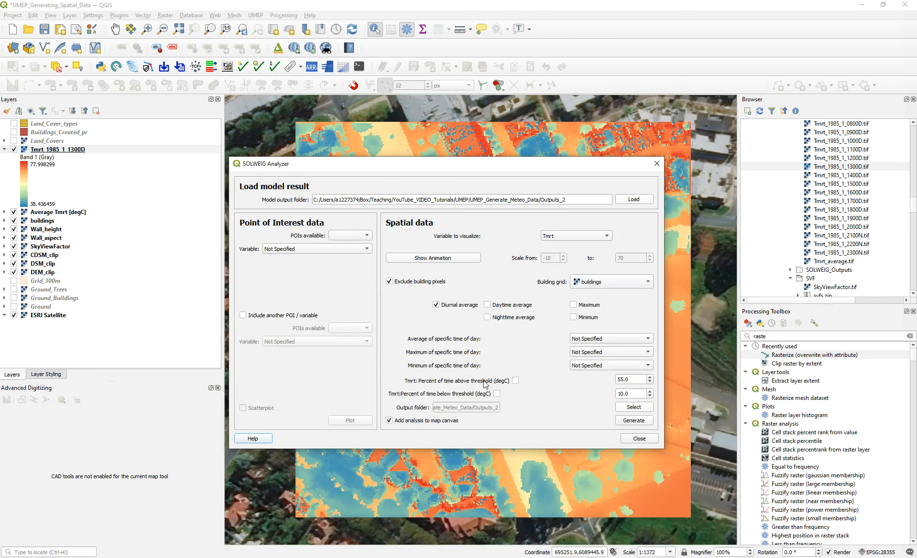
left_click(637, 424)
left_click(657, 164)
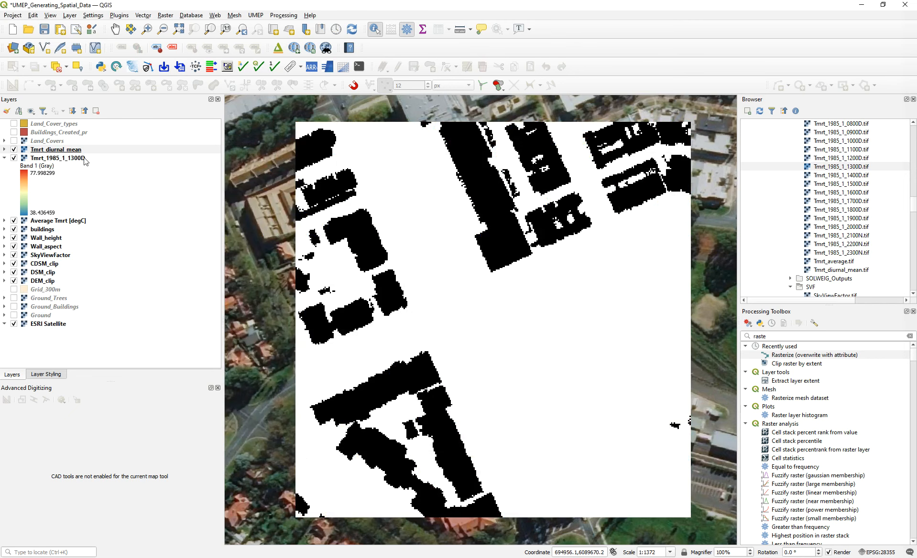
Render the Tmrt_diurnal_mean layer as singleband pseudocolor with a minimum of 0 and apply the symbology.
left_click(4, 158)
left_click(5, 149)
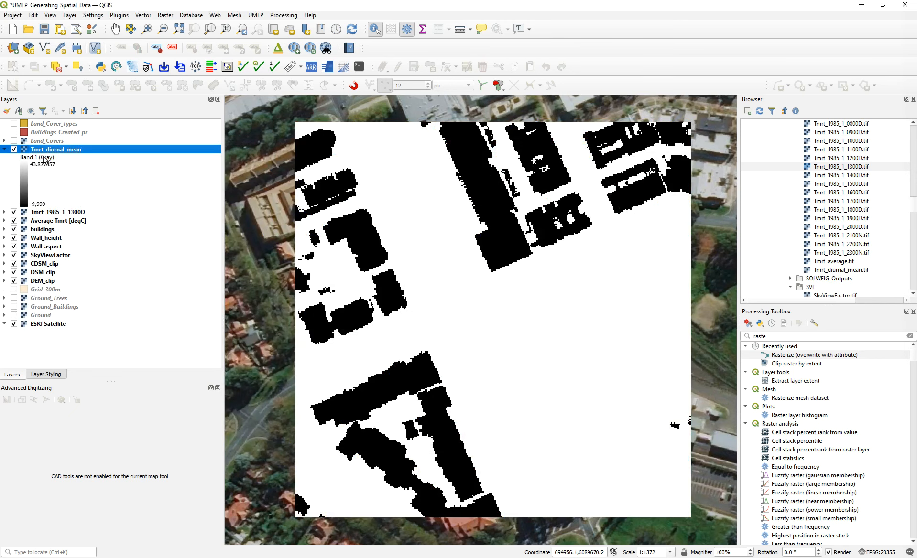
double_click(51, 154)
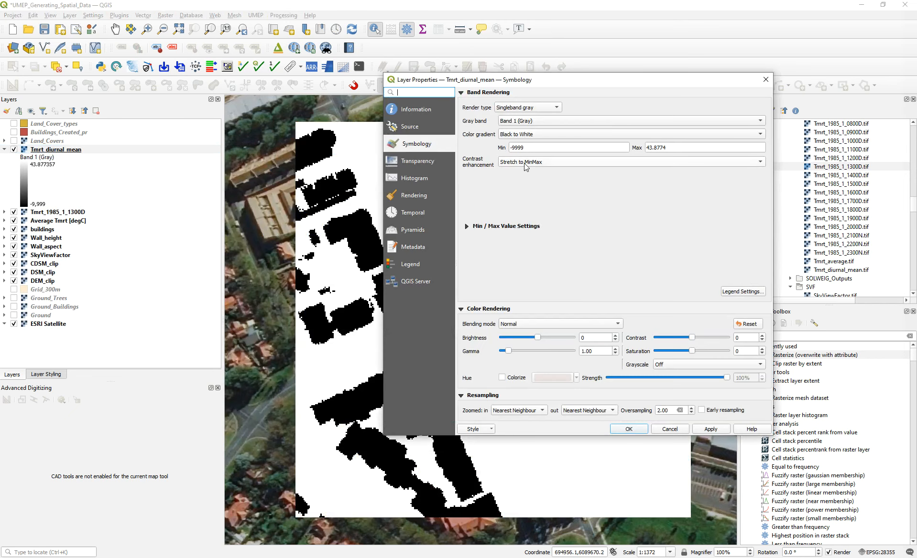
left_click(526, 108)
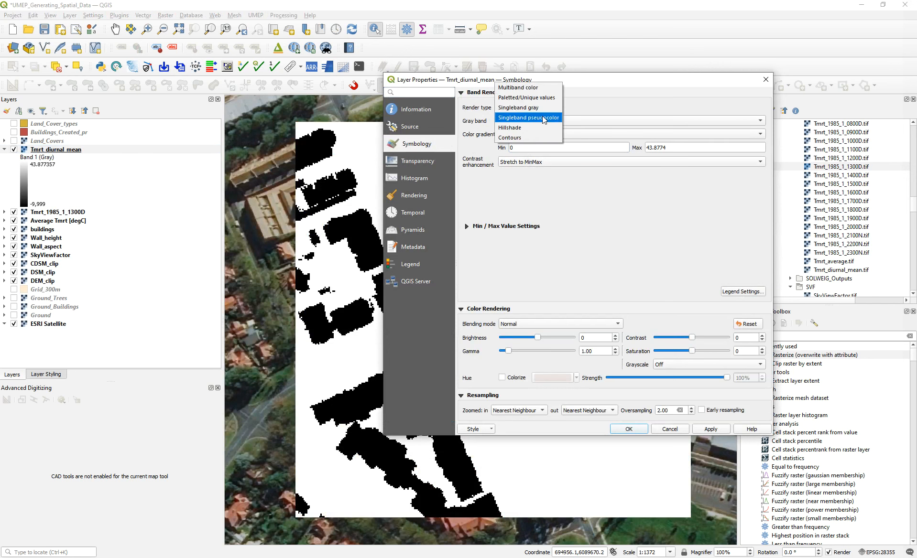
left_click(525, 115)
left_click_drag(562, 136, 487, 142)
type("0")
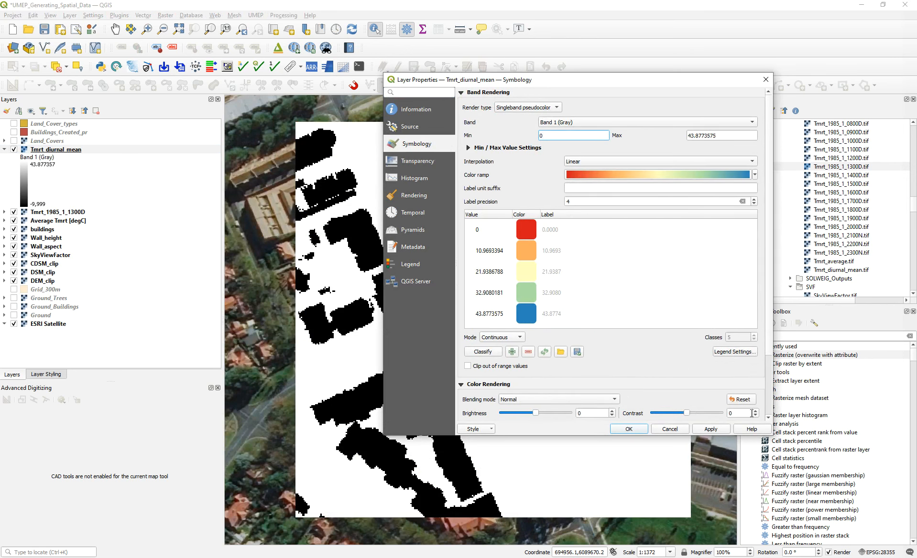
left_click(719, 429)
Set the opacity of the color for value 0 to 0%, and hide the Tmrt_1985_1_1300D and Average Tmrt [degC] layers.
double_click(527, 233)
left_click(618, 300)
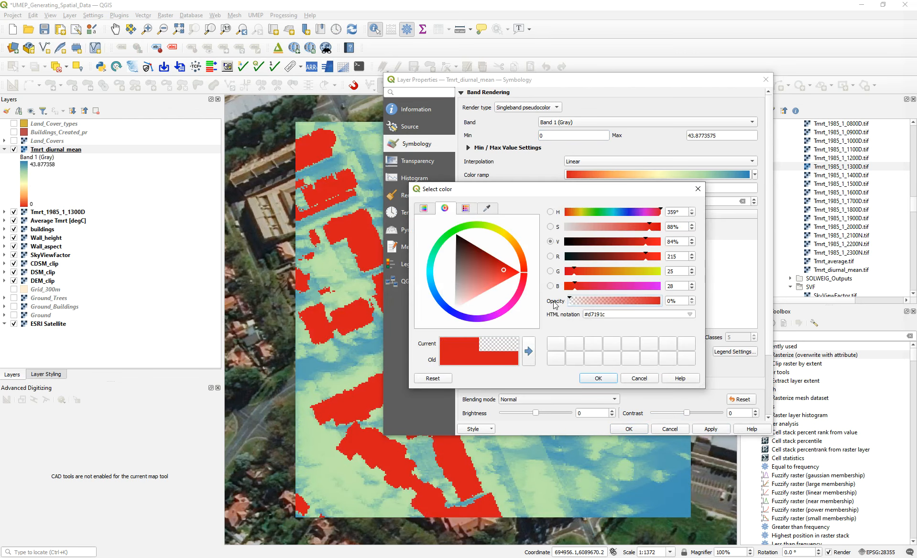
left_click(597, 378)
left_click(623, 429)
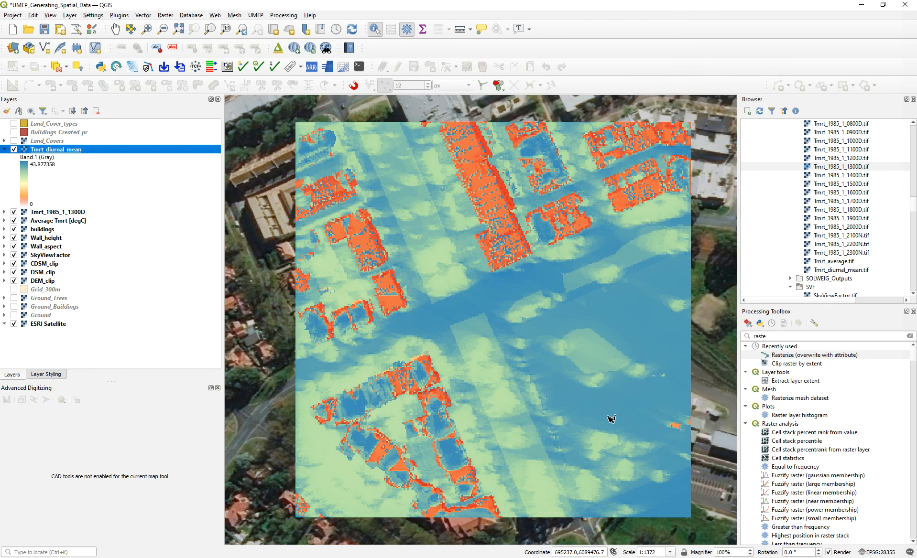
left_click(14, 211)
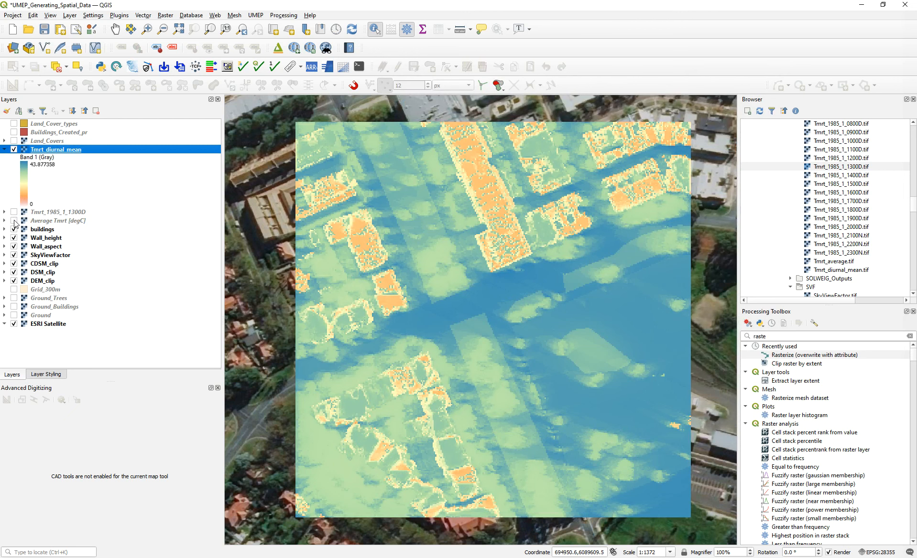
left_click(15, 221)
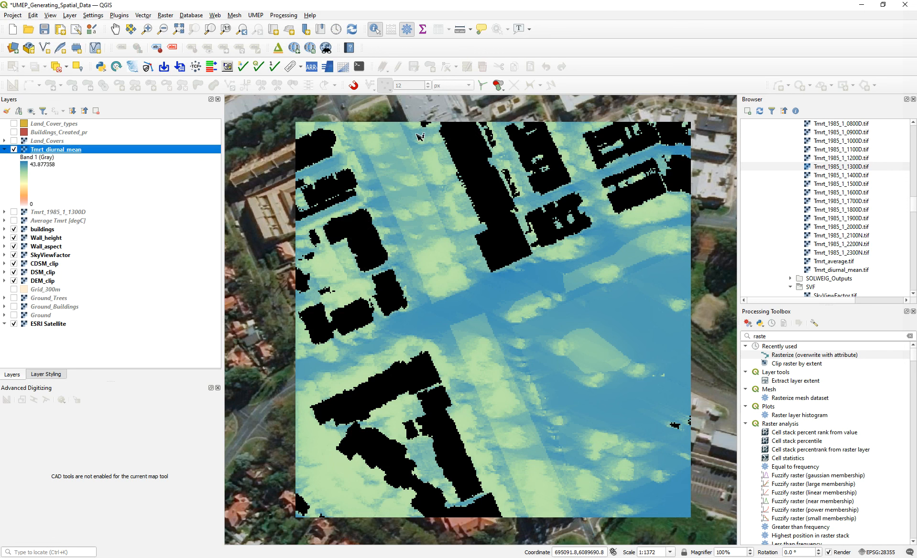
Identify the Tmrt_diurnal_mean raster value on a building pixel and at several open-ground locations across the map.
left_click(366, 234)
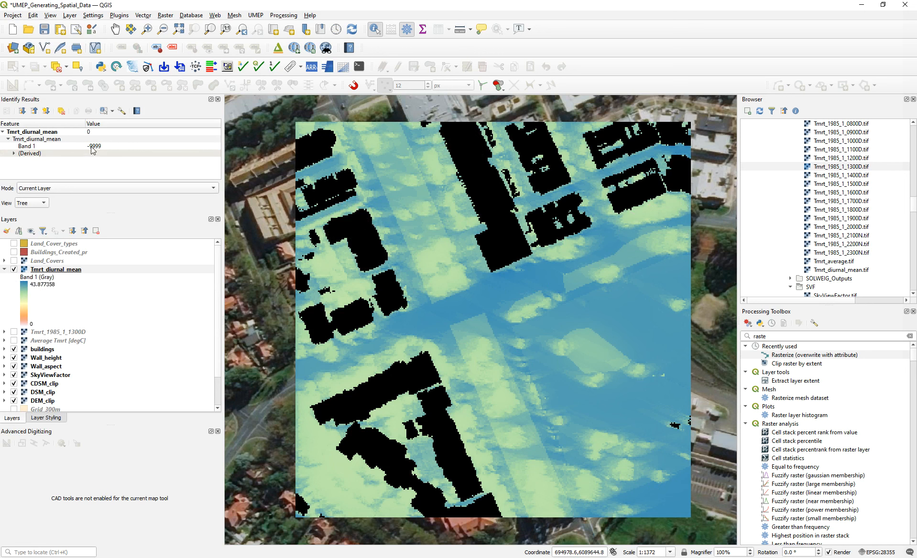
left_click(377, 195)
left_click(384, 203)
left_click(449, 231)
left_click(457, 199)
left_click(414, 174)
left_click(374, 169)
left_click(415, 278)
left_click(477, 290)
left_click(255, 15)
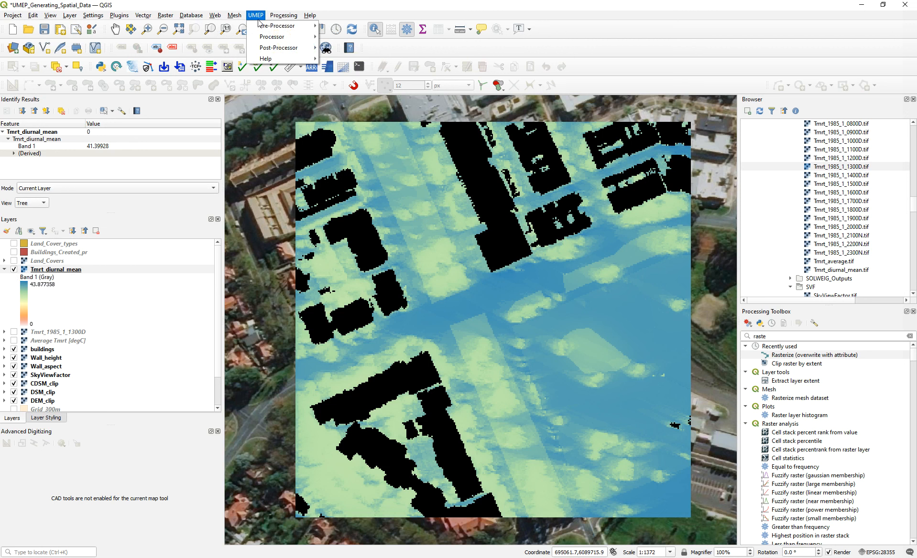
mouse_move(280, 37)
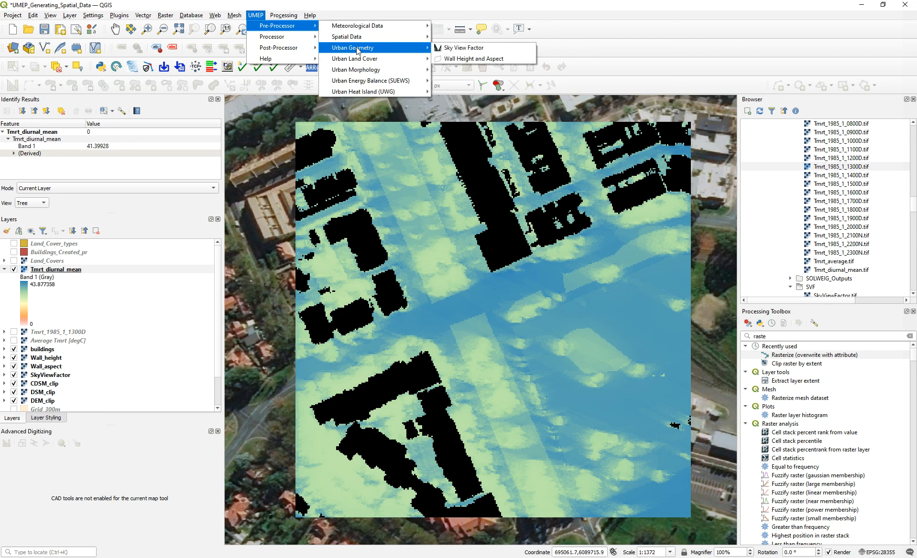
mouse_move(362, 39)
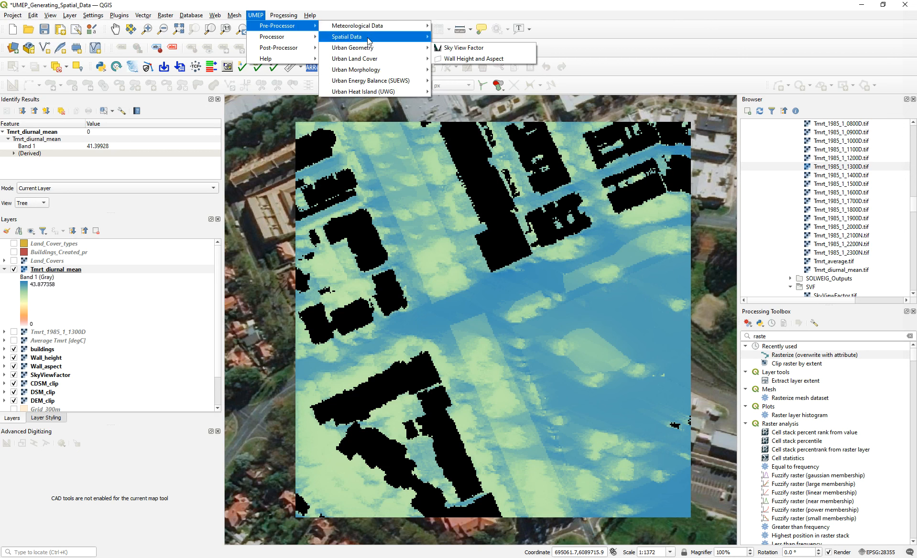
left_click(680, 222)
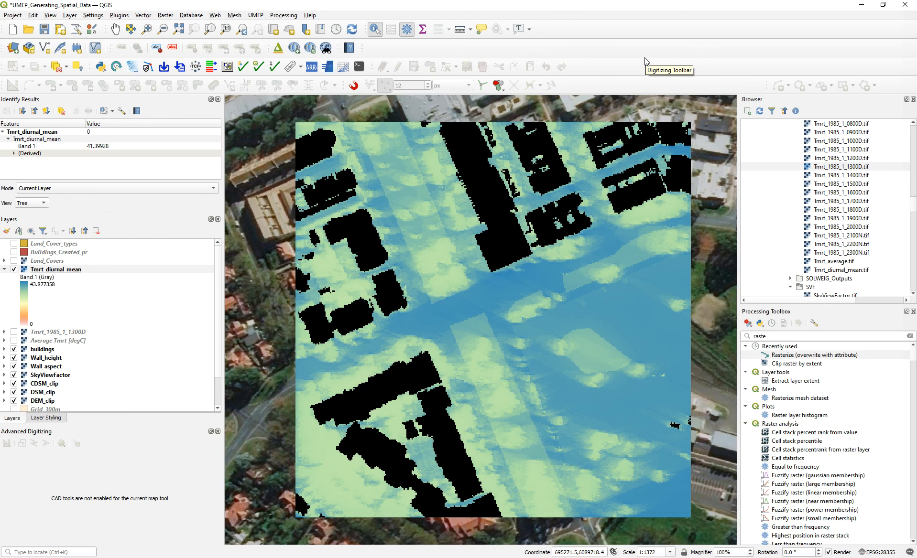
left_click(261, 15)
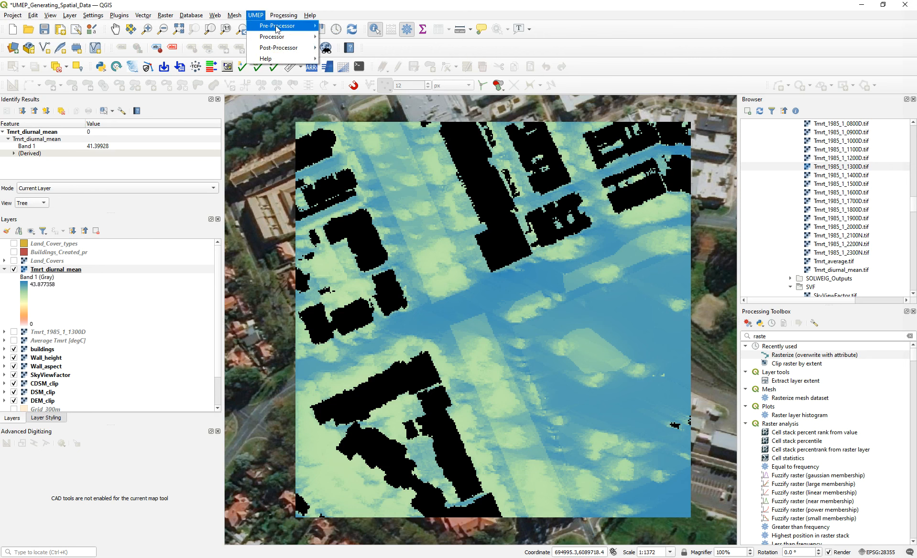
mouse_move(271, 26)
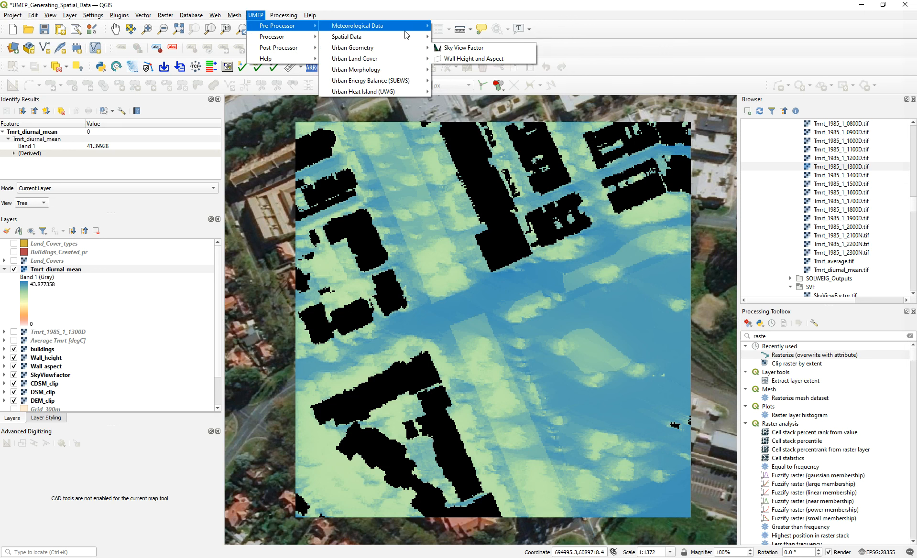
left_click(400, 11)
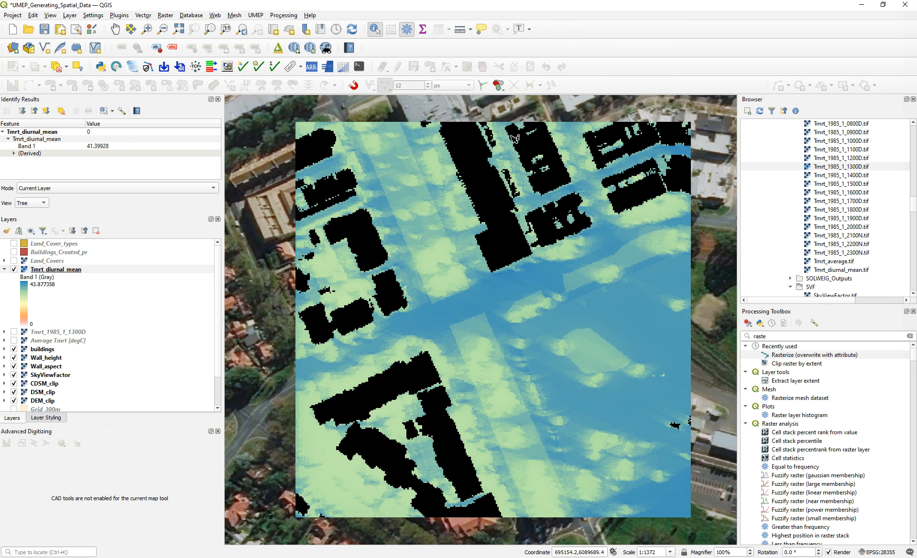
left_click(257, 15)
mouse_move(271, 39)
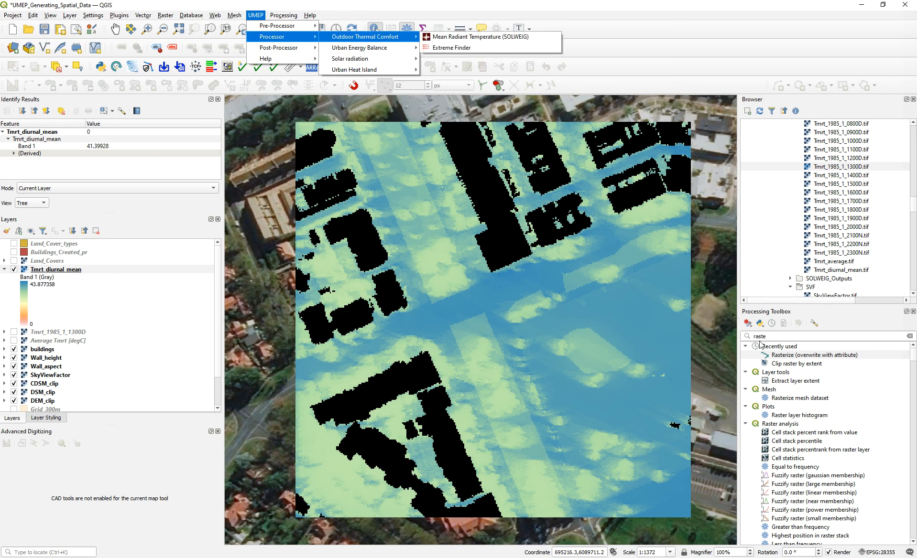
Clear the Processing Toolbox search, browse the UMEP post-processor, pre-processor and processor tools, and select Outdoor Thermal Comfort: TreePlanter.
left_click(775, 336)
left_click(909, 336)
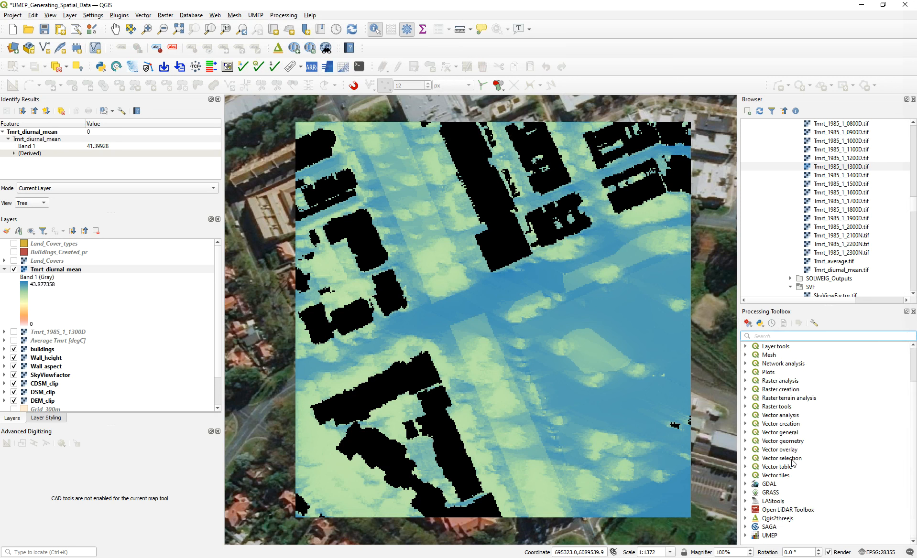
left_click(746, 536)
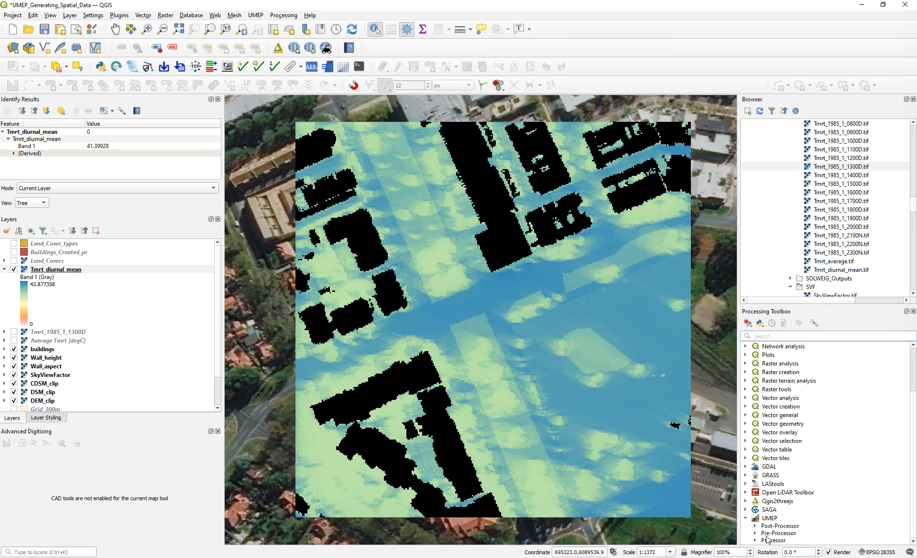
left_click(755, 532)
left_click(755, 525)
scroll(804, 489, "down", 4)
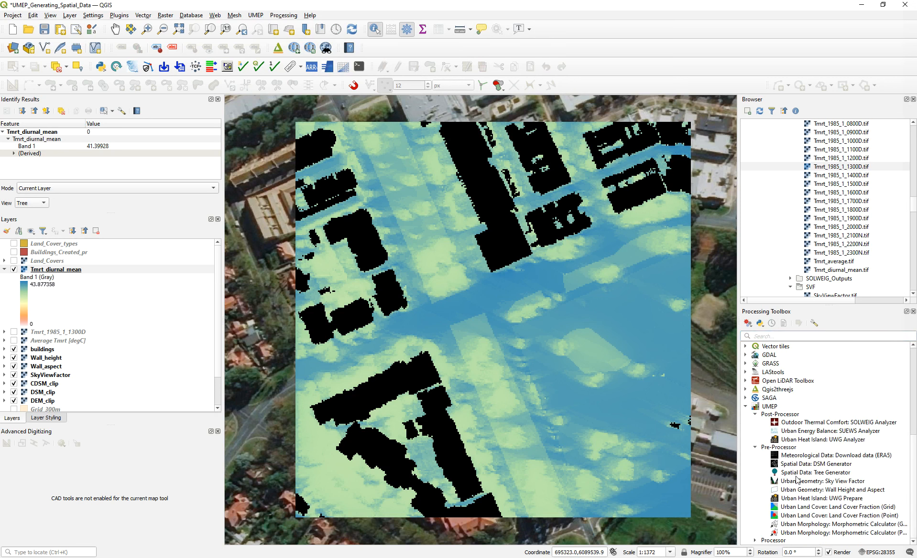
left_click(755, 414)
left_click(755, 448)
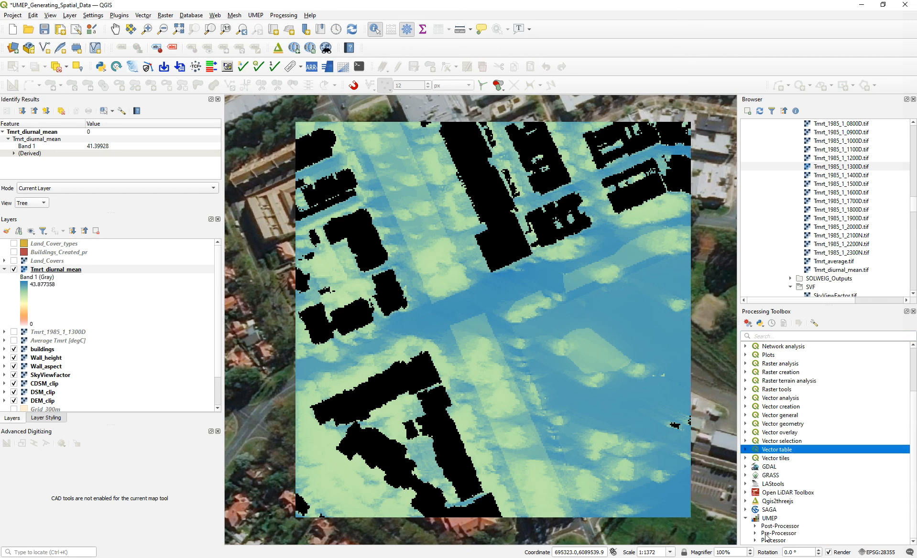
left_click(755, 541)
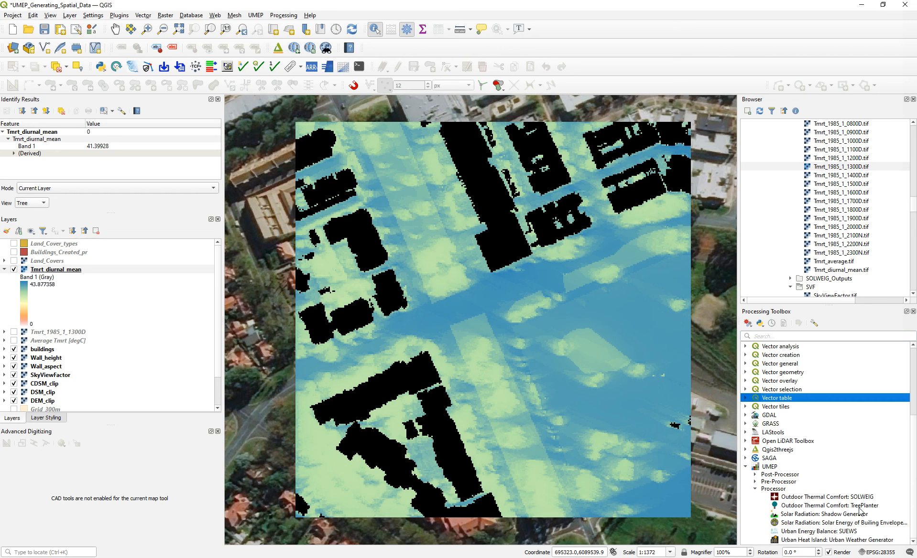
left_click(806, 506)
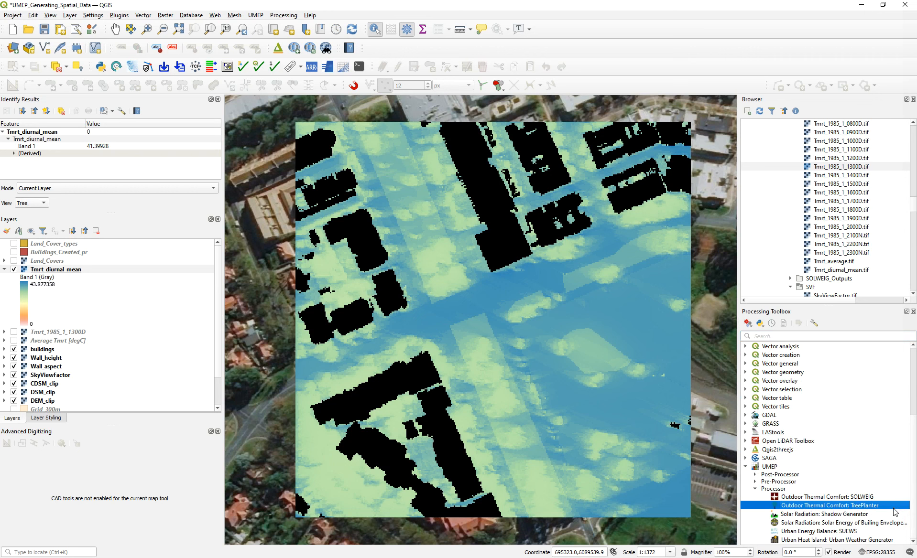